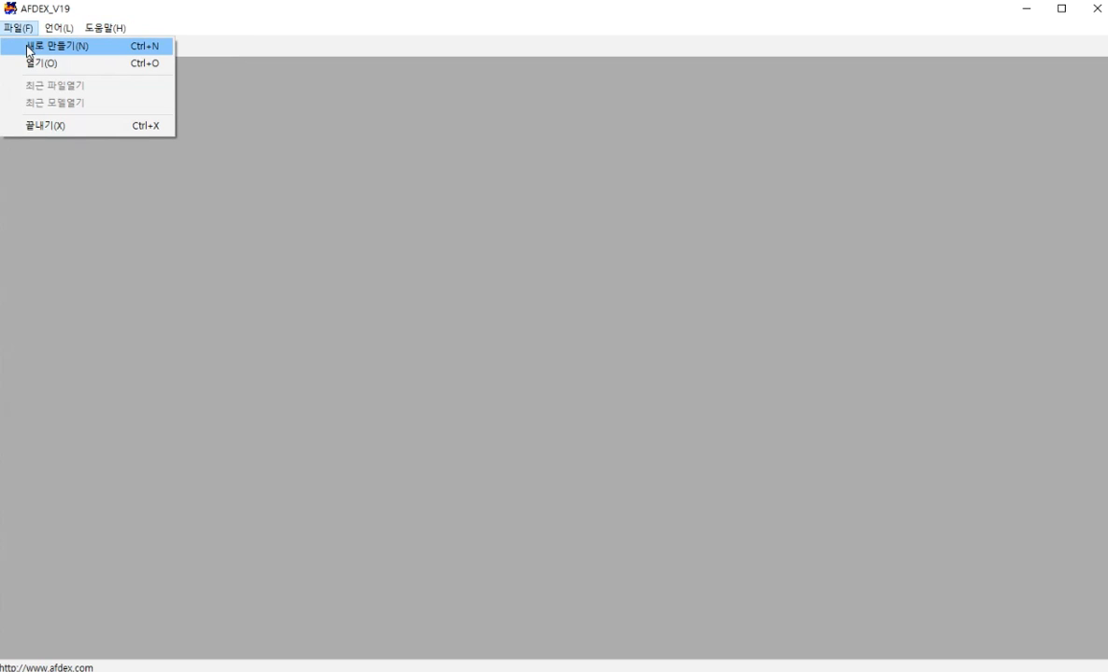
Step: Create a new project and choose forging (단조) as the bulk forming process
left_click(28, 52)
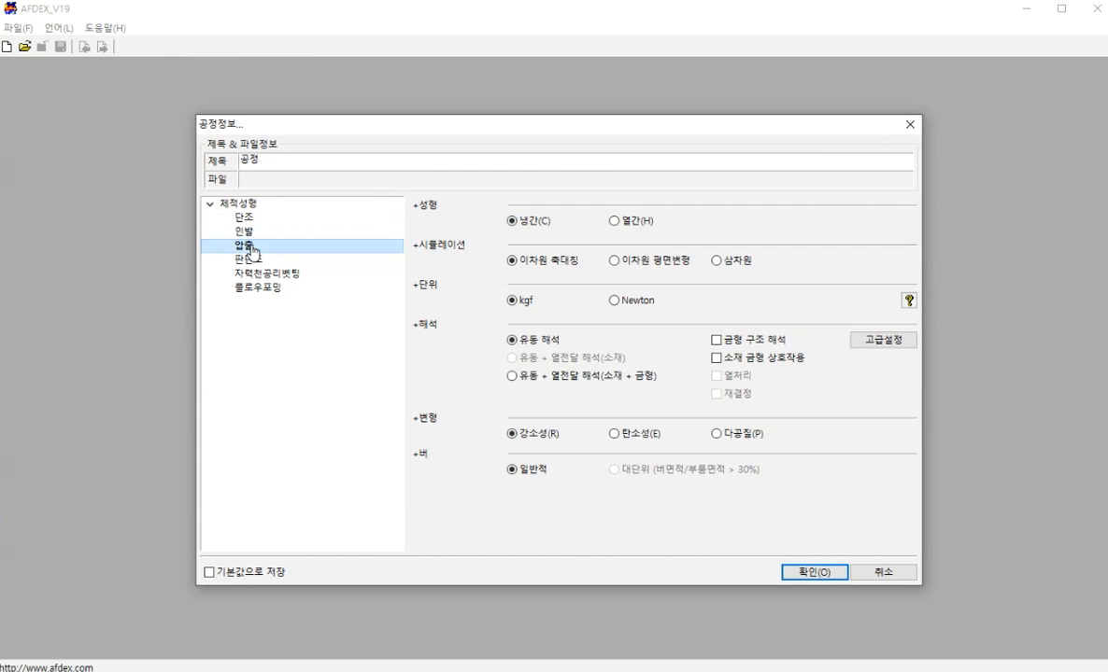
left_click(266, 287)
left_click(258, 218)
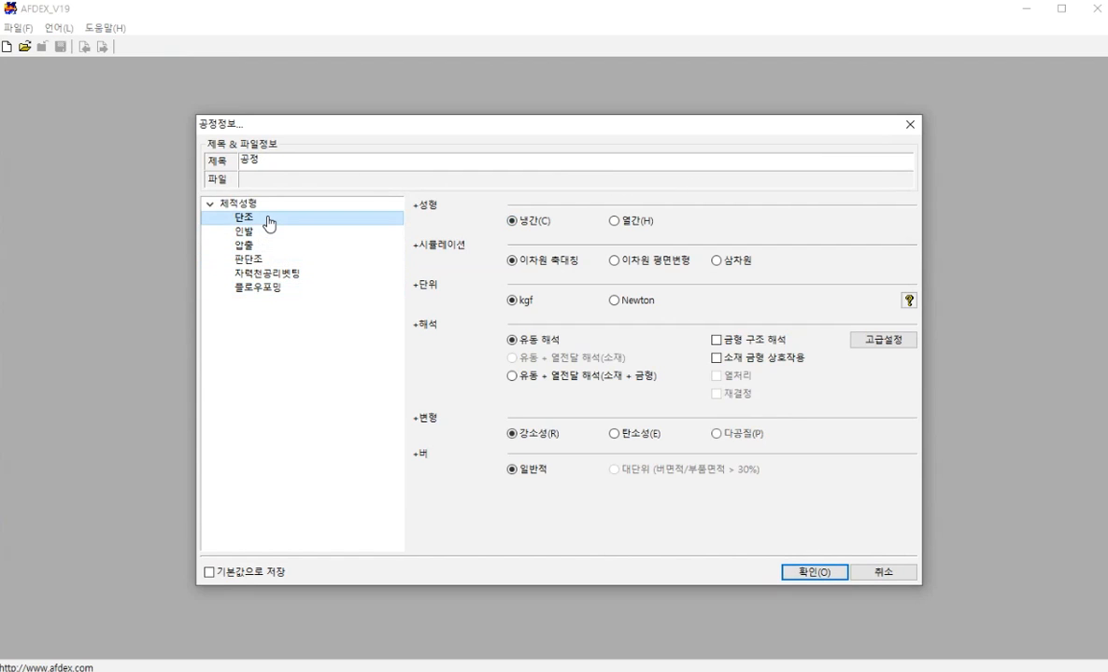
left_click(212, 207)
left_click(213, 209)
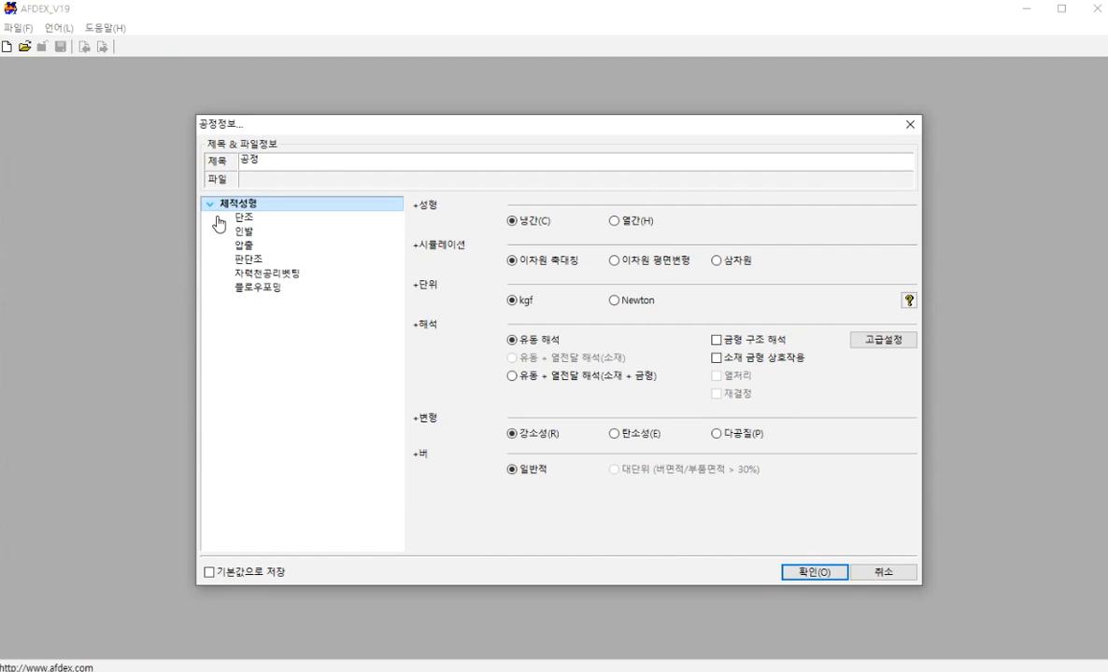
left_click(244, 218)
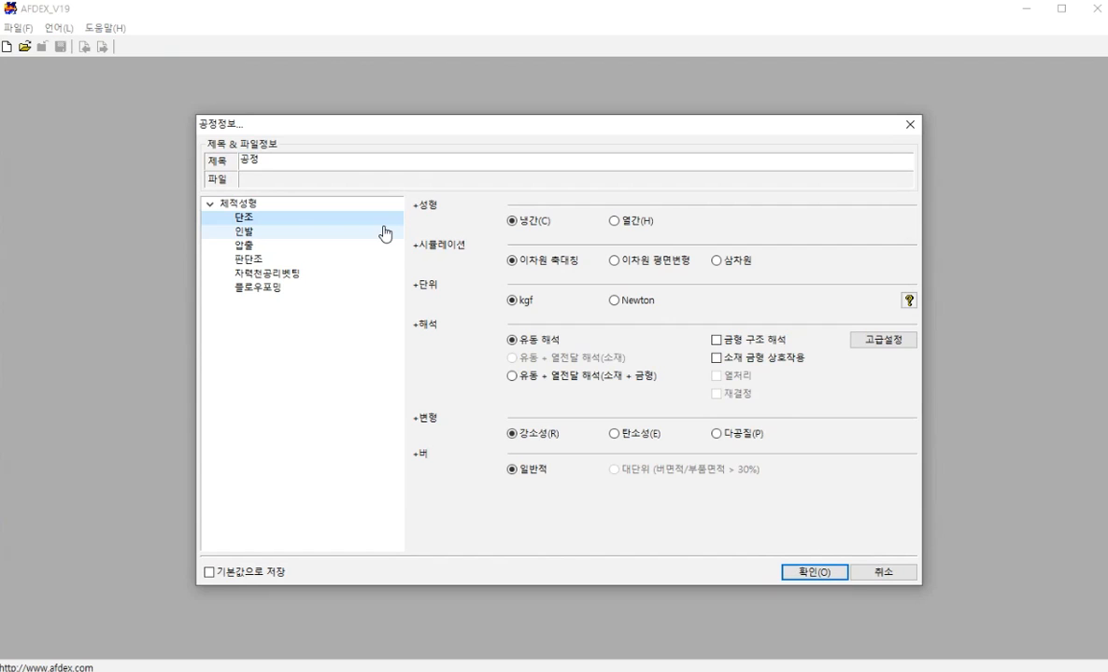
left_click(254, 262)
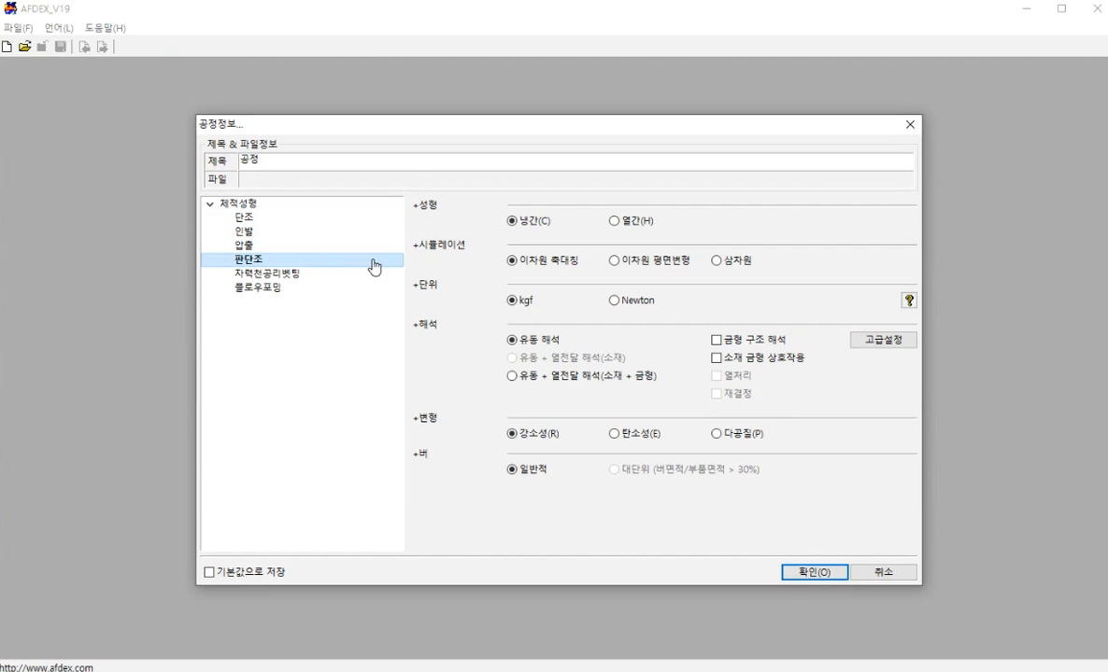
left_click(257, 220)
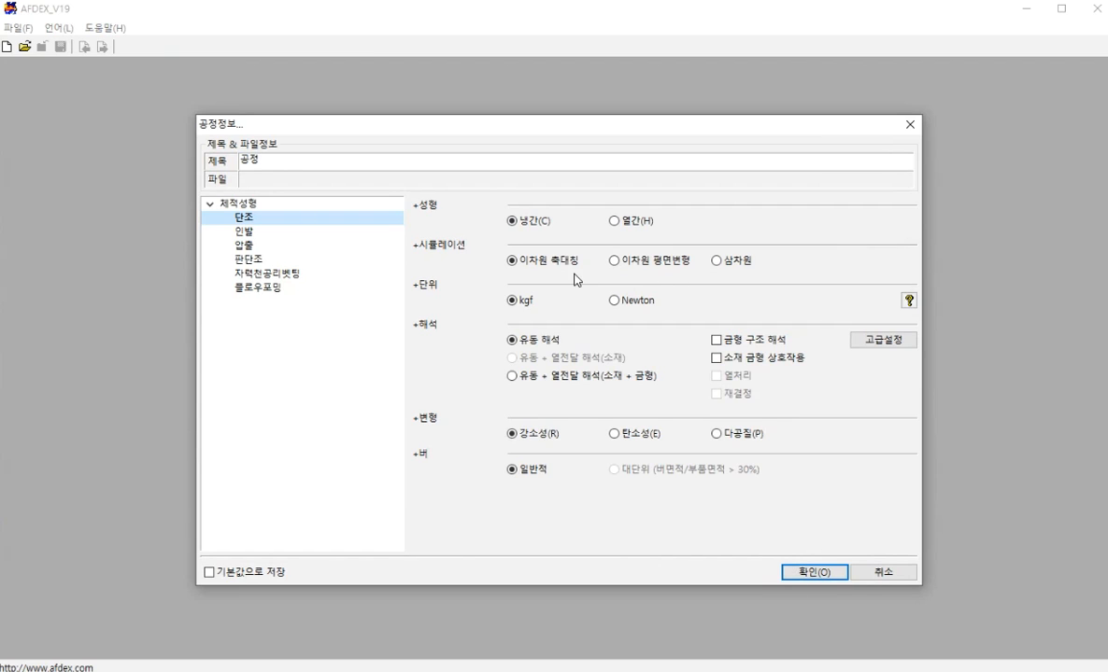
Step: Set the process to hot forming (열간) with Newton units and accept the process information
left_click(613, 223)
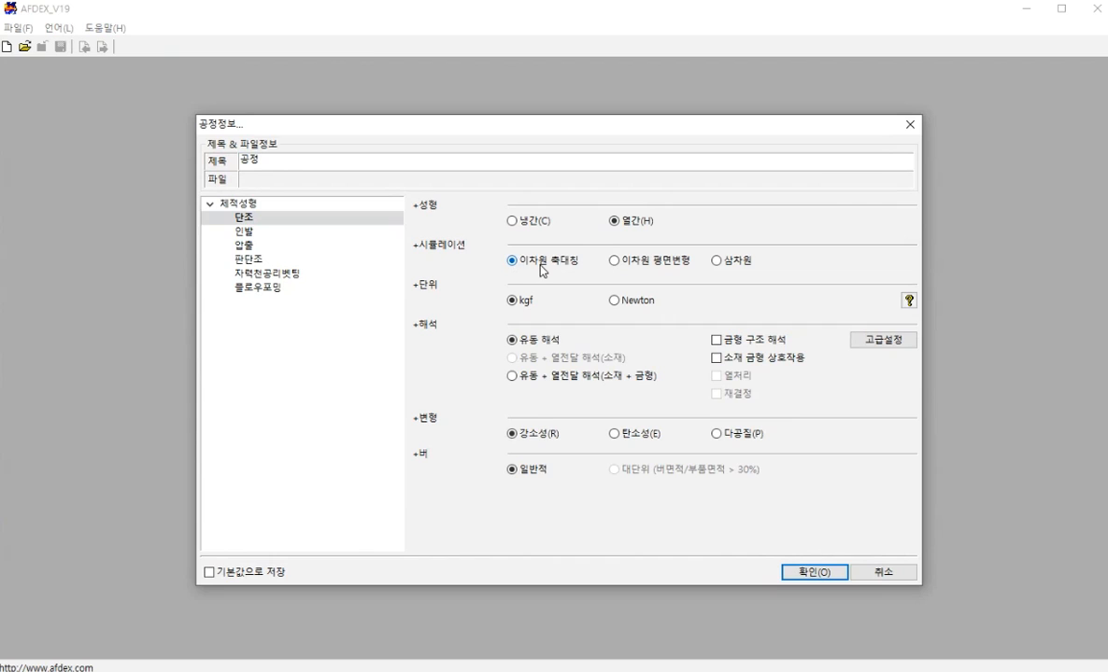
left_click(615, 303)
left_click(813, 572)
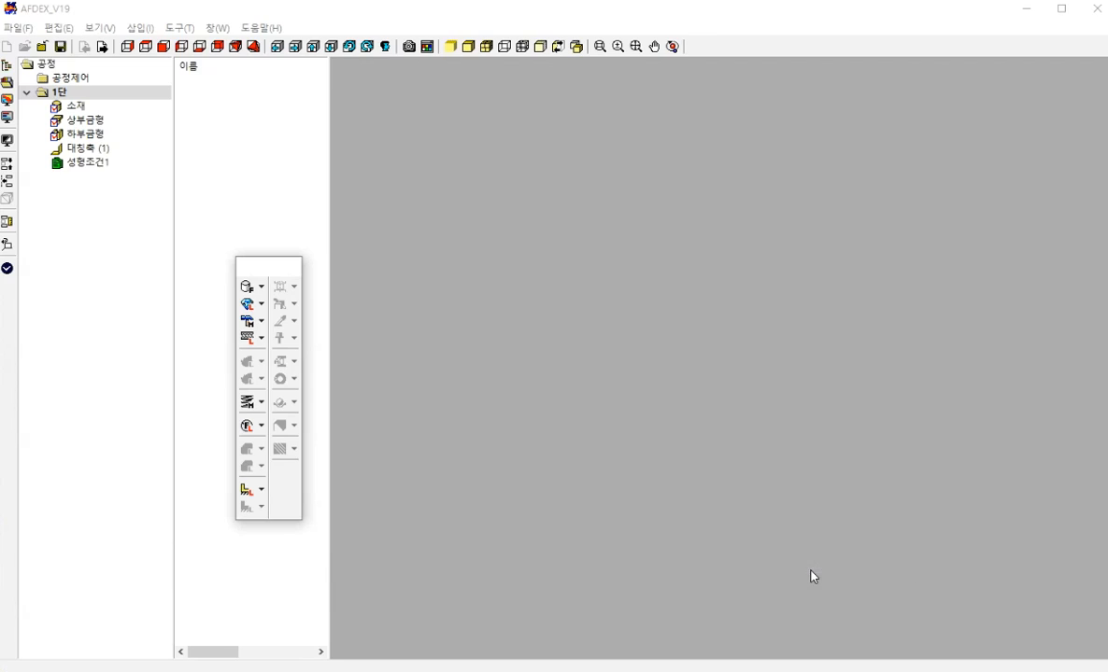
left_click(18, 28)
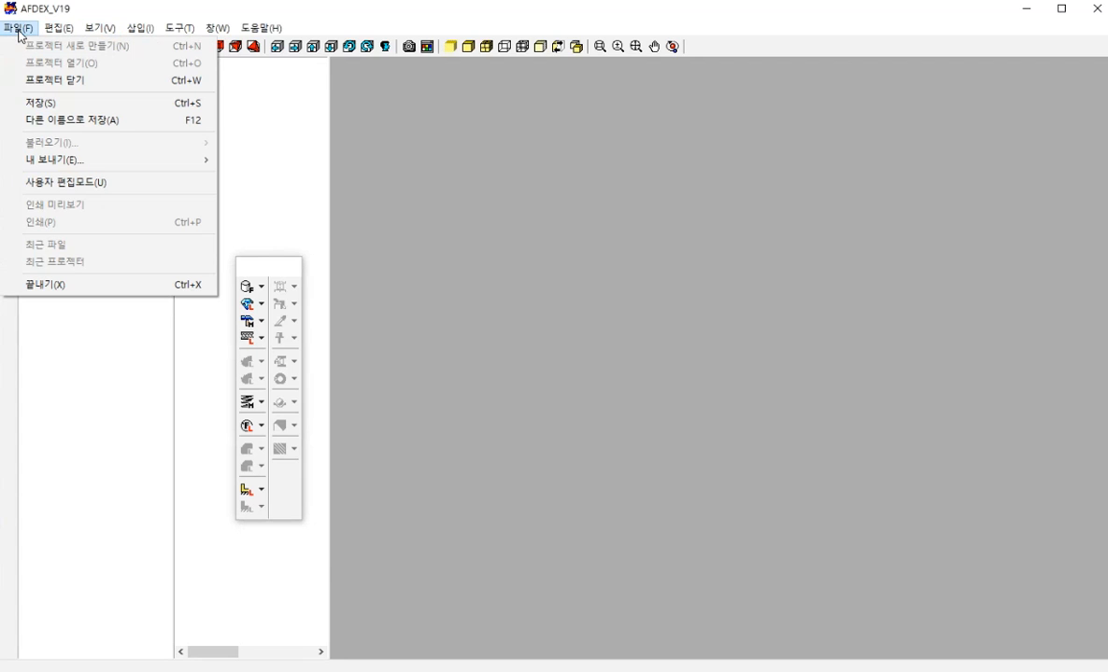
mouse_move(157, 36)
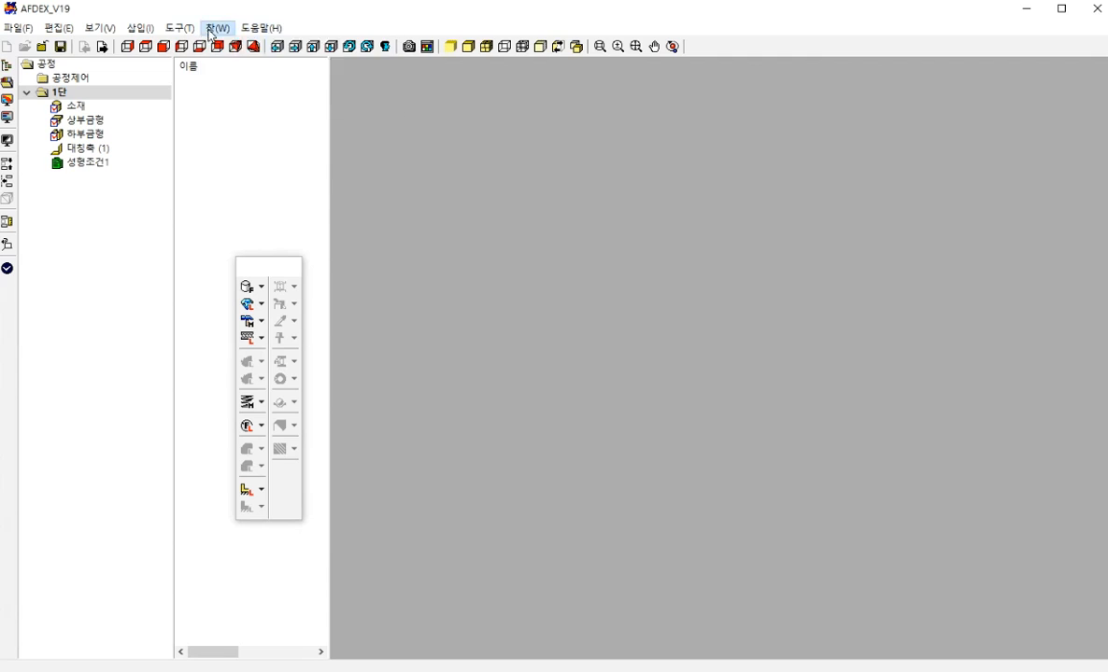
left_click(104, 377)
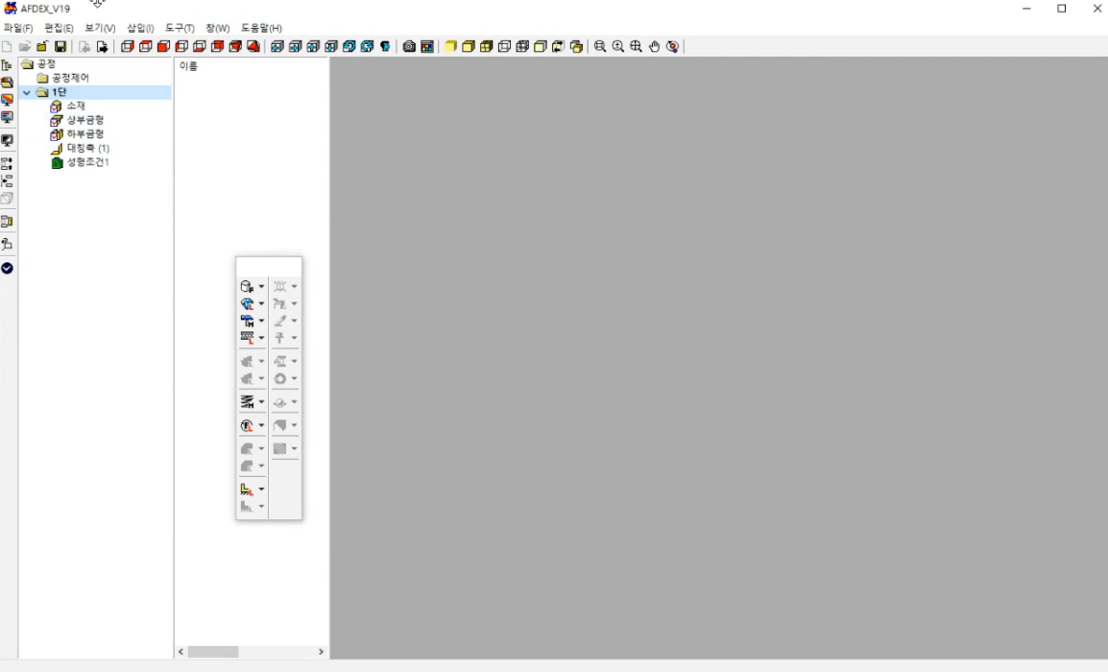
right_click(89, 281)
left_click(69, 235)
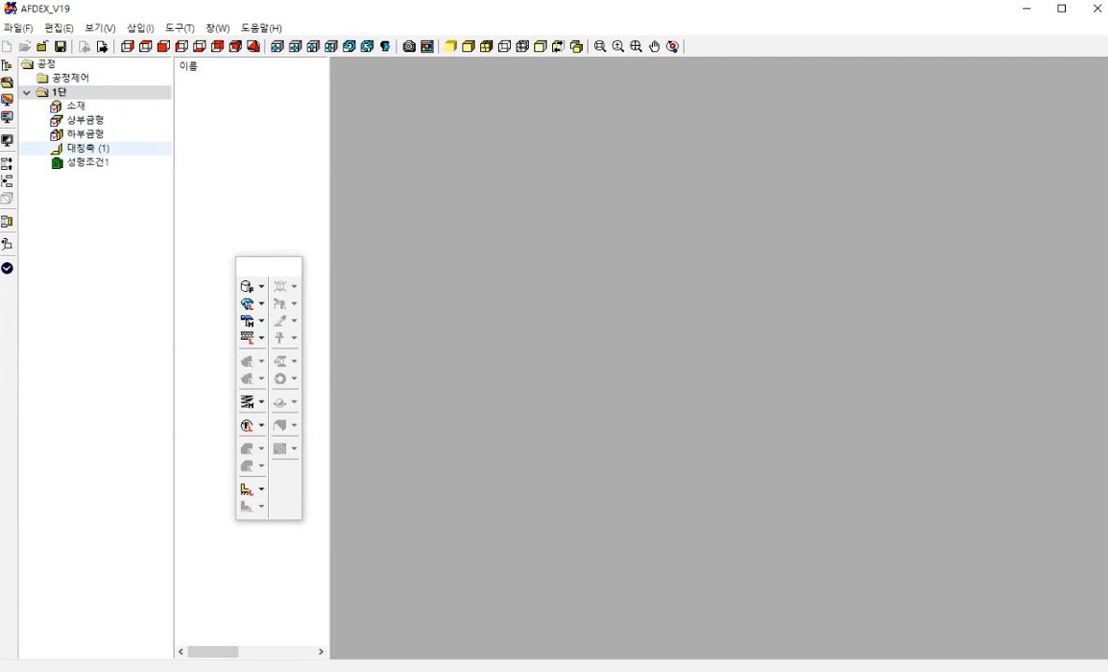
left_click(88, 147)
left_click(87, 137)
right_click(257, 146)
right_click(89, 272)
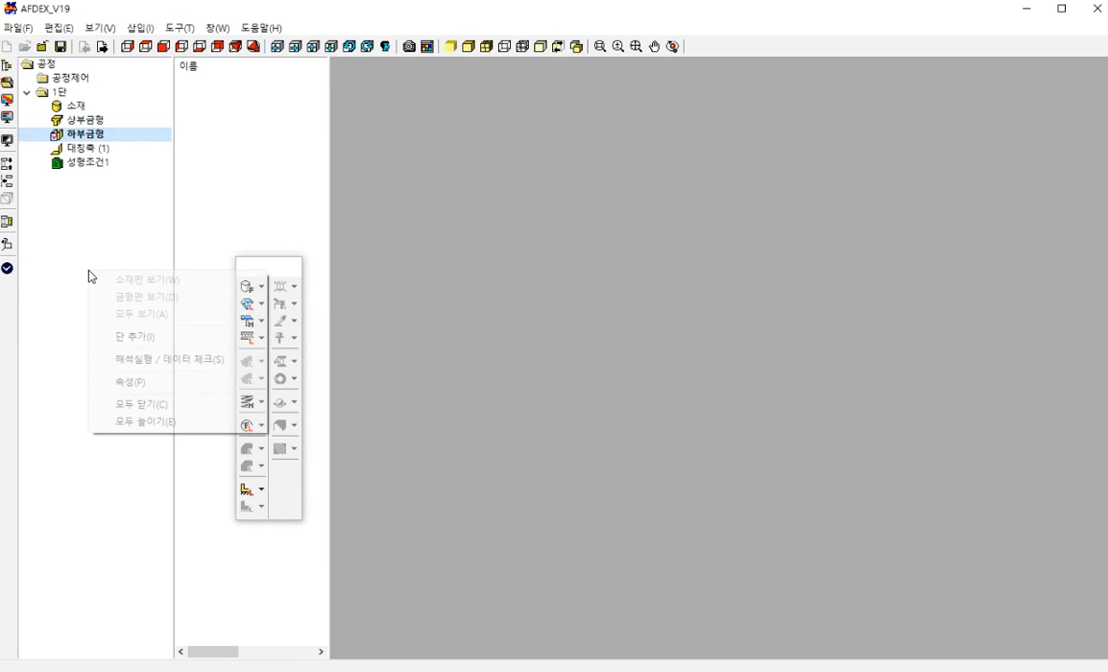
left_click(91, 245)
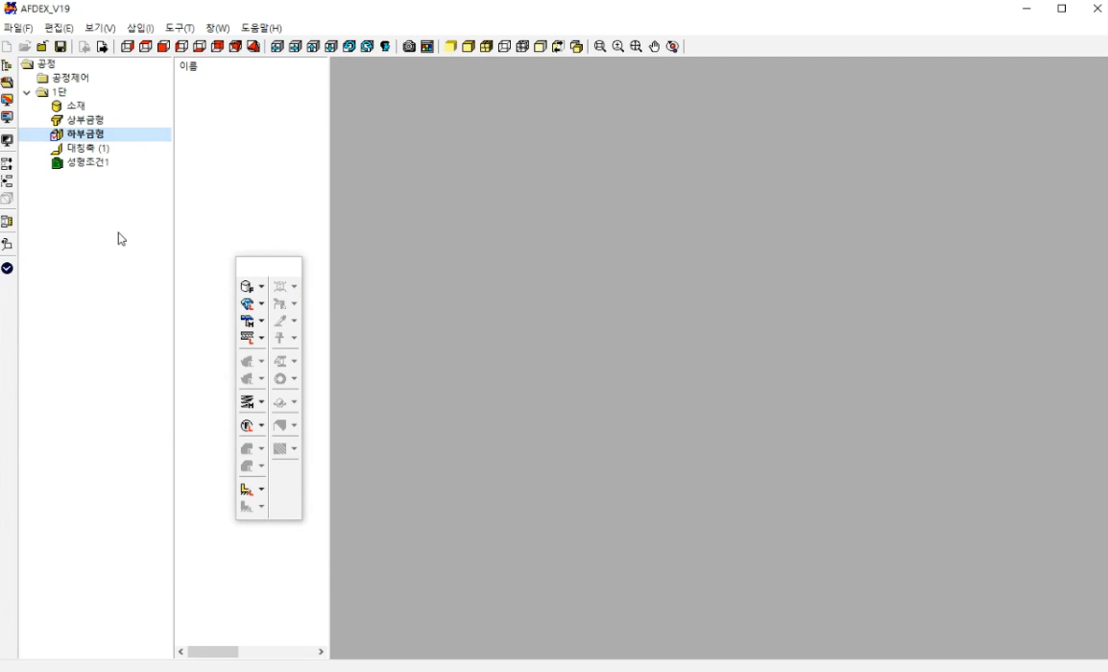
right_click(70, 249)
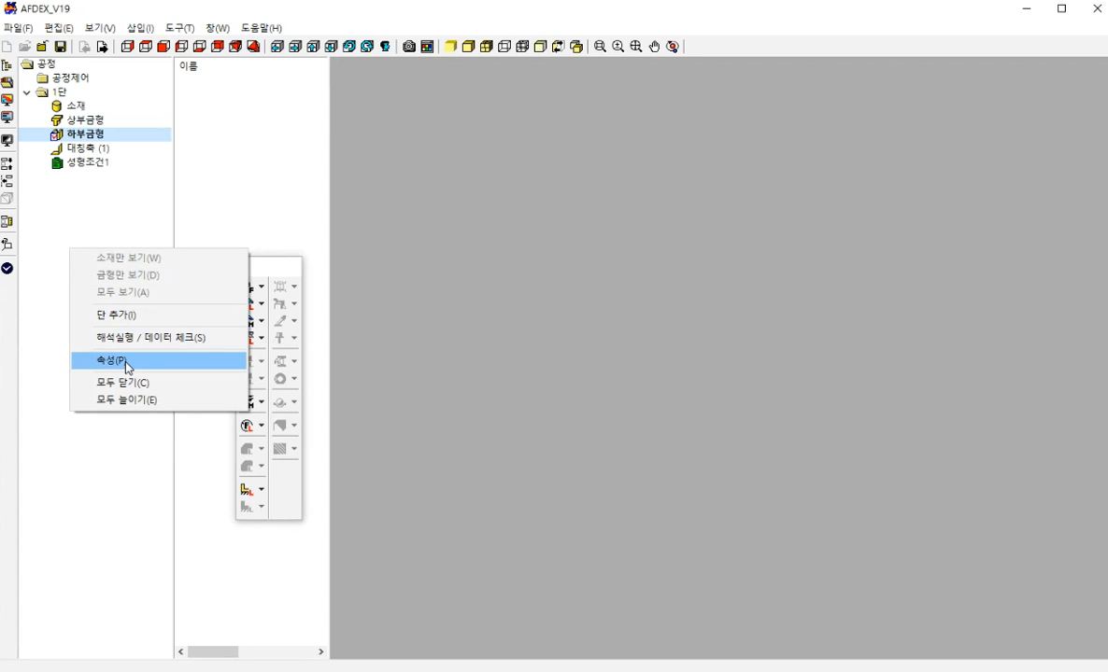
left_click(89, 207)
right_click(85, 204)
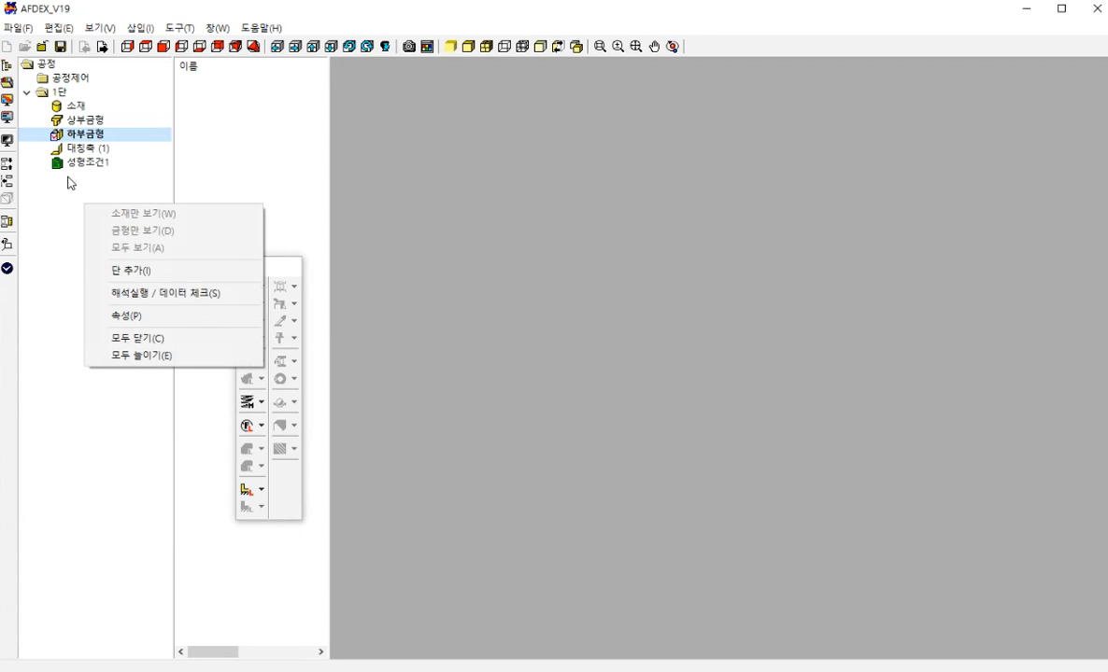
left_click(56, 93)
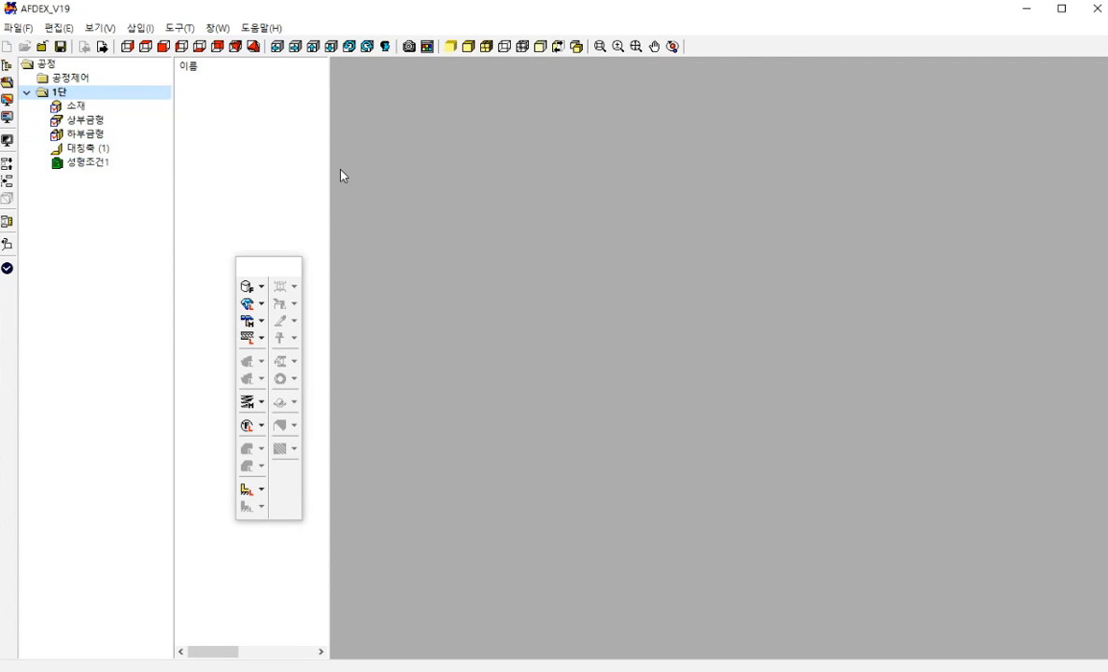
right_click(277, 137)
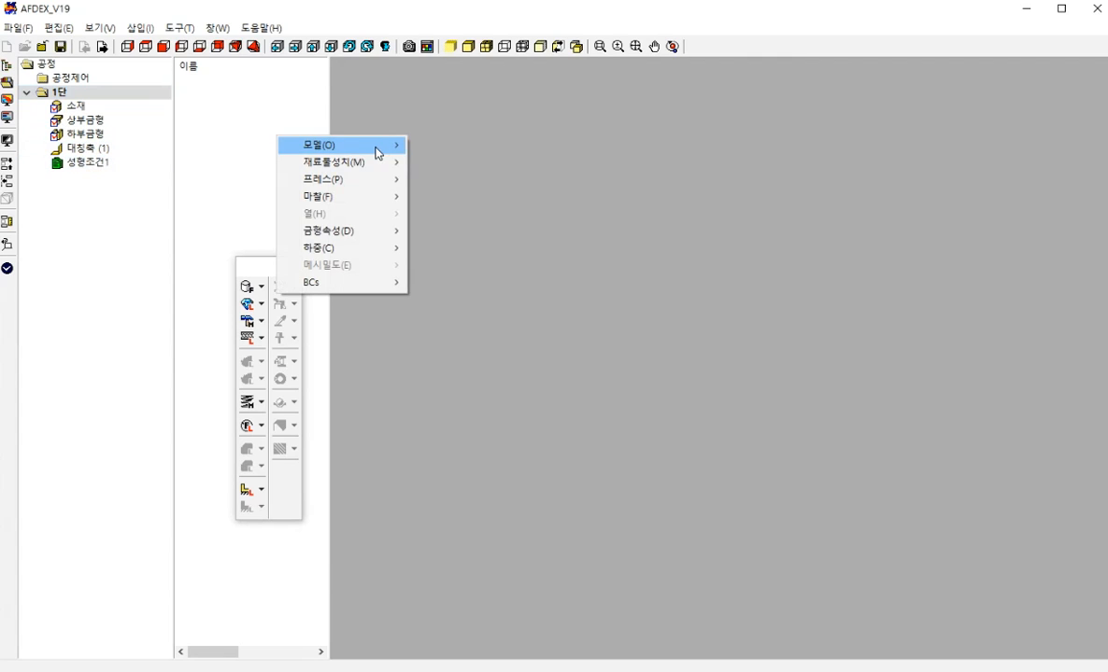
left_click(214, 142)
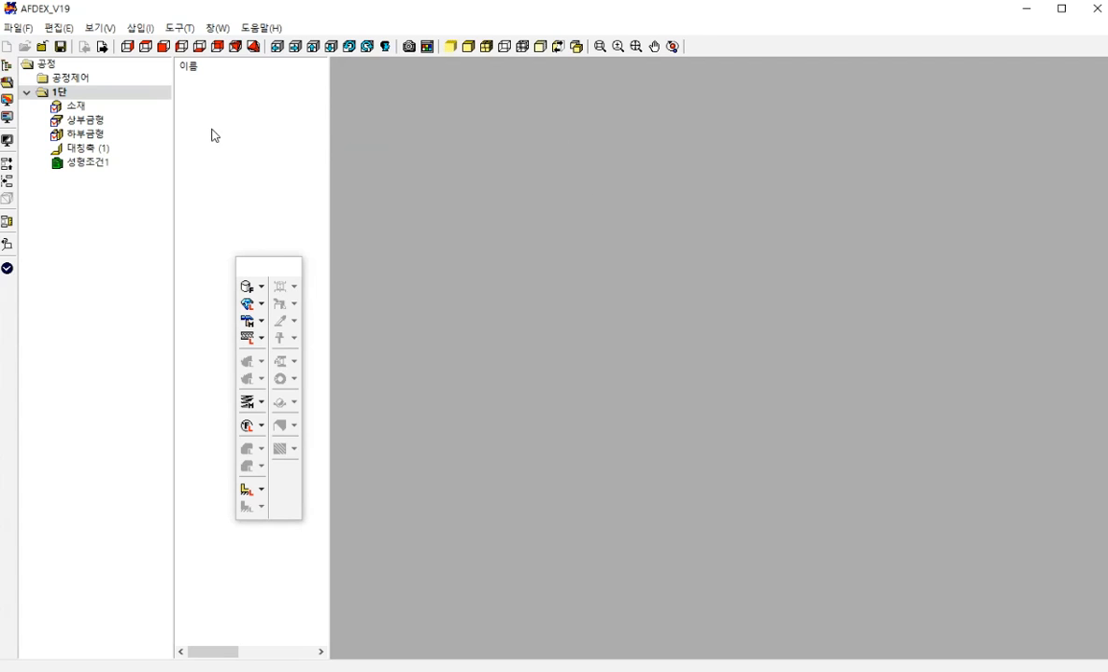
right_click(211, 127)
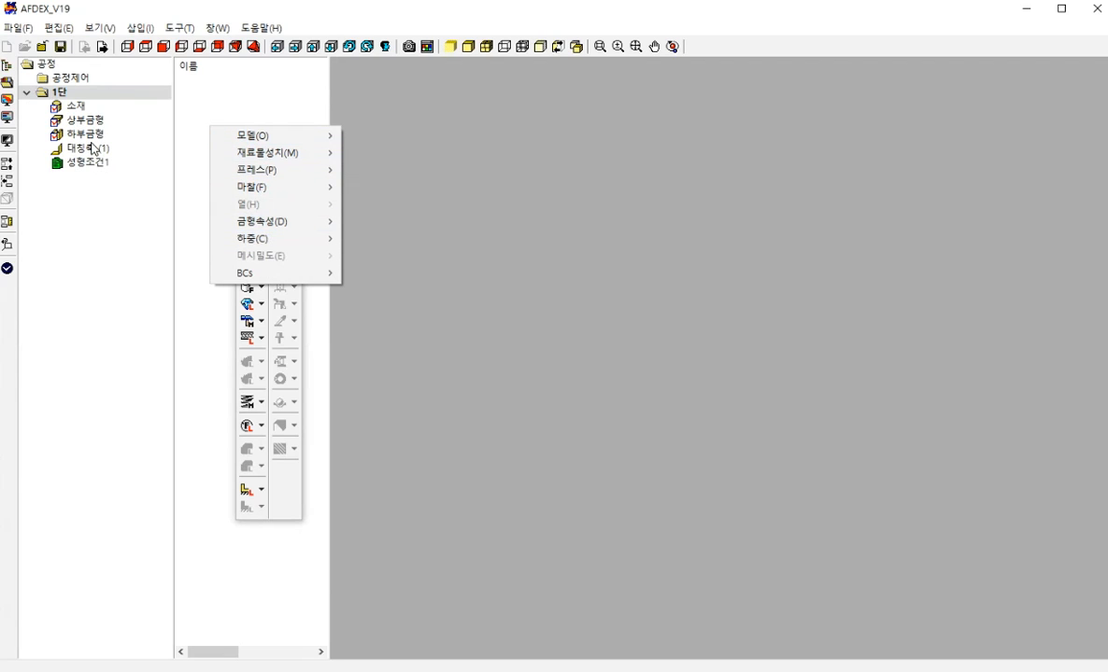
mouse_move(270, 159)
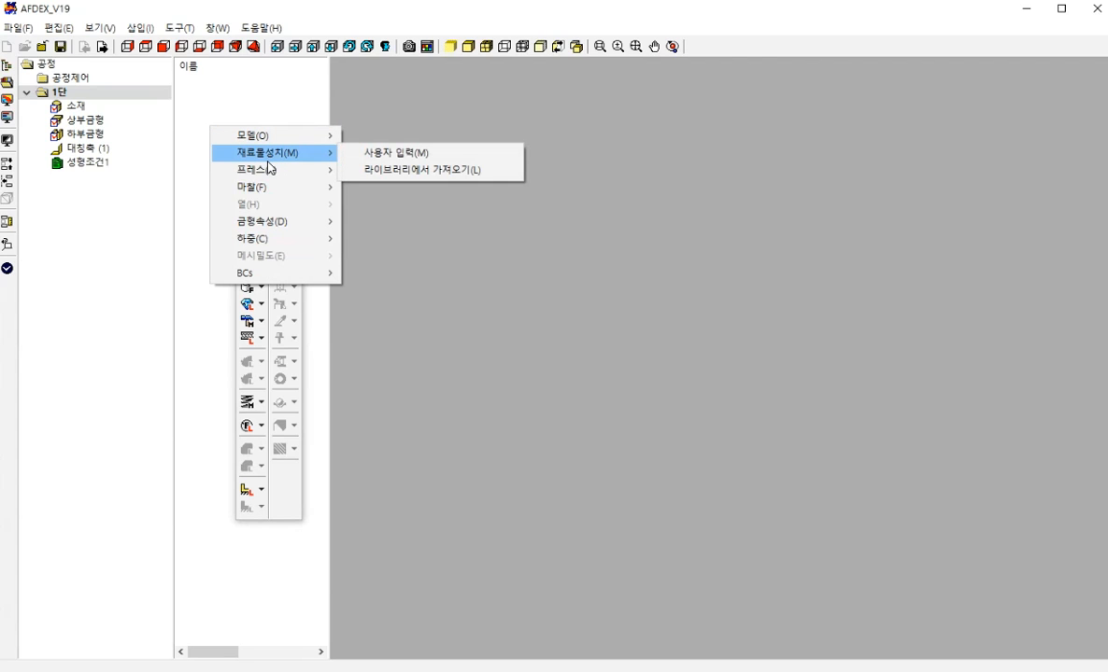
left_click(217, 97)
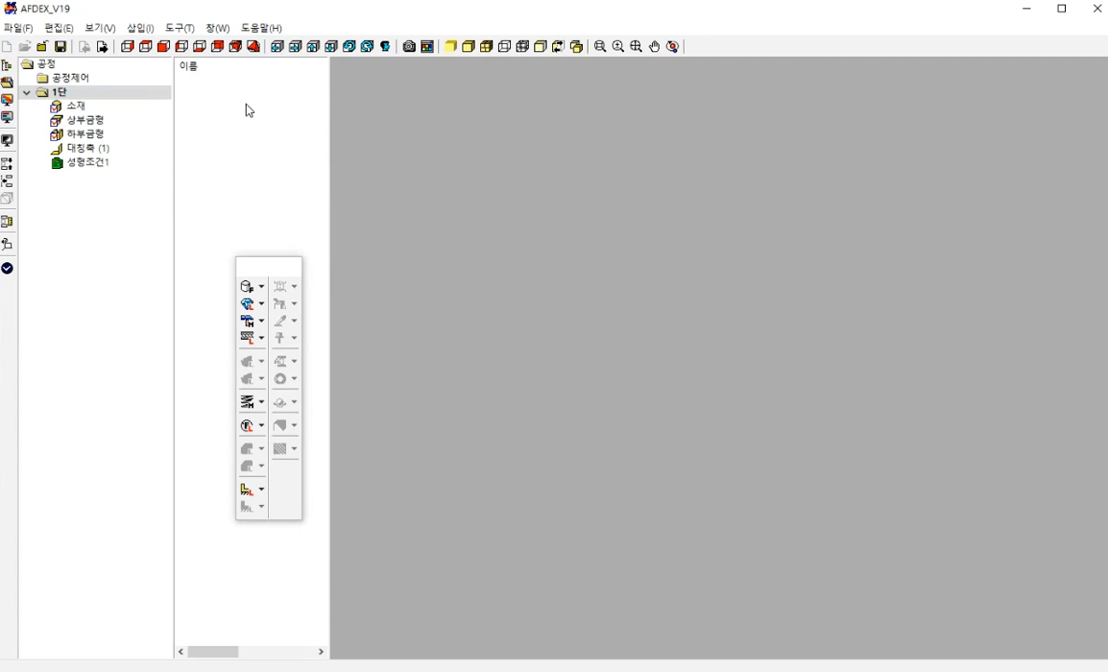
Step: Insert the DXF model 2D_ex03 from the Analysis folder on drive D and have the overall process made automatically
right_click(216, 104)
mouse_move(260, 113)
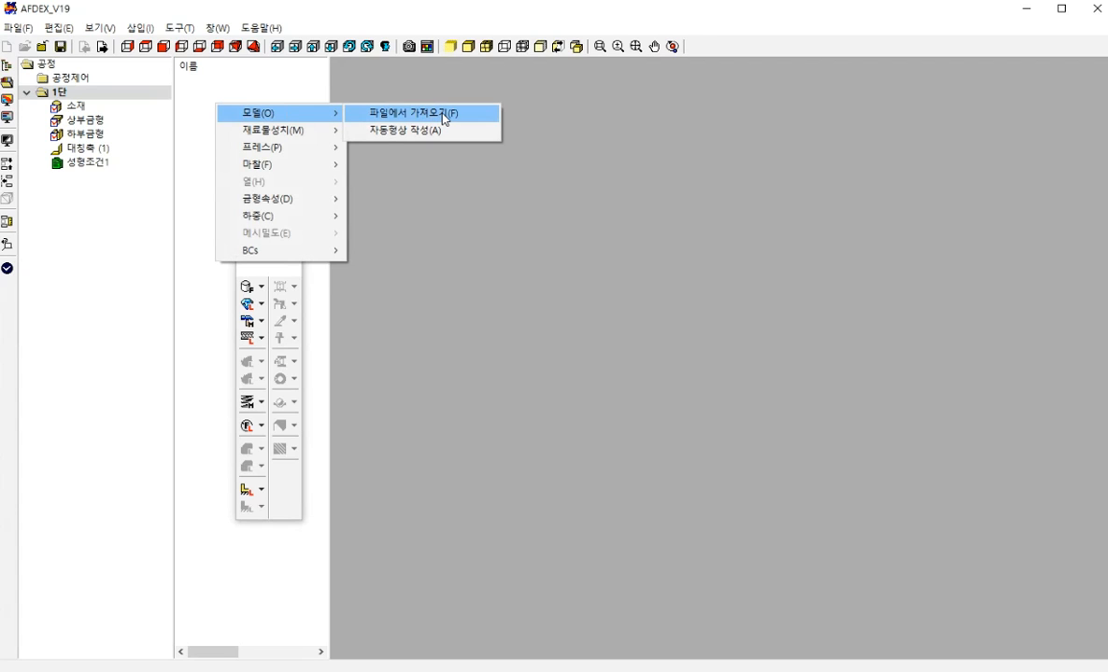
left_click(445, 115)
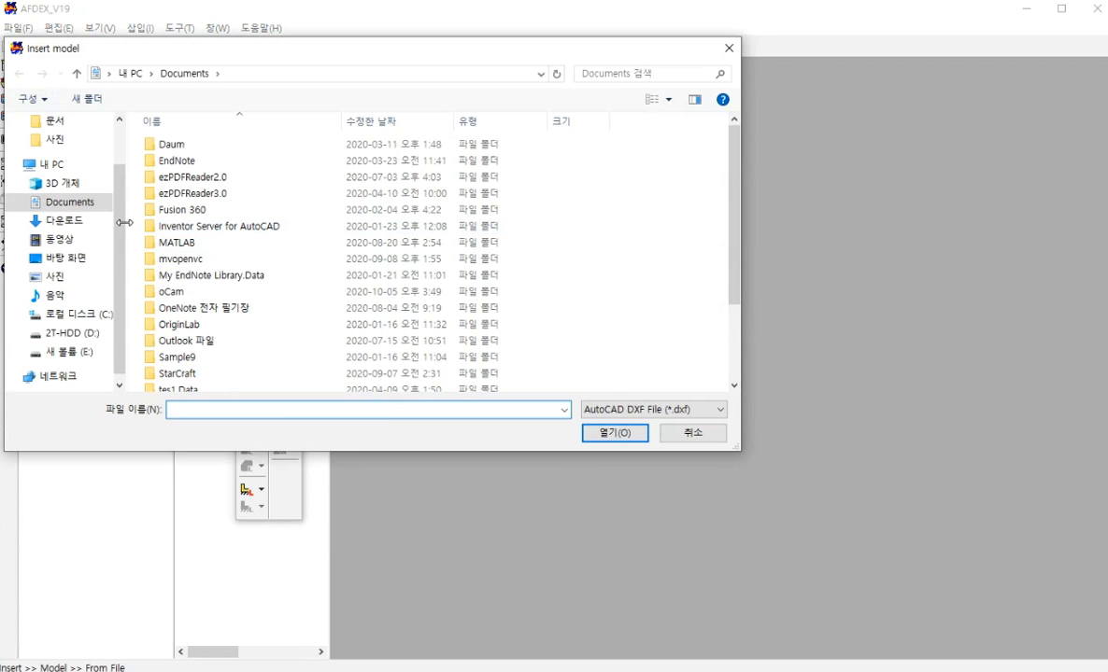
left_click(80, 333)
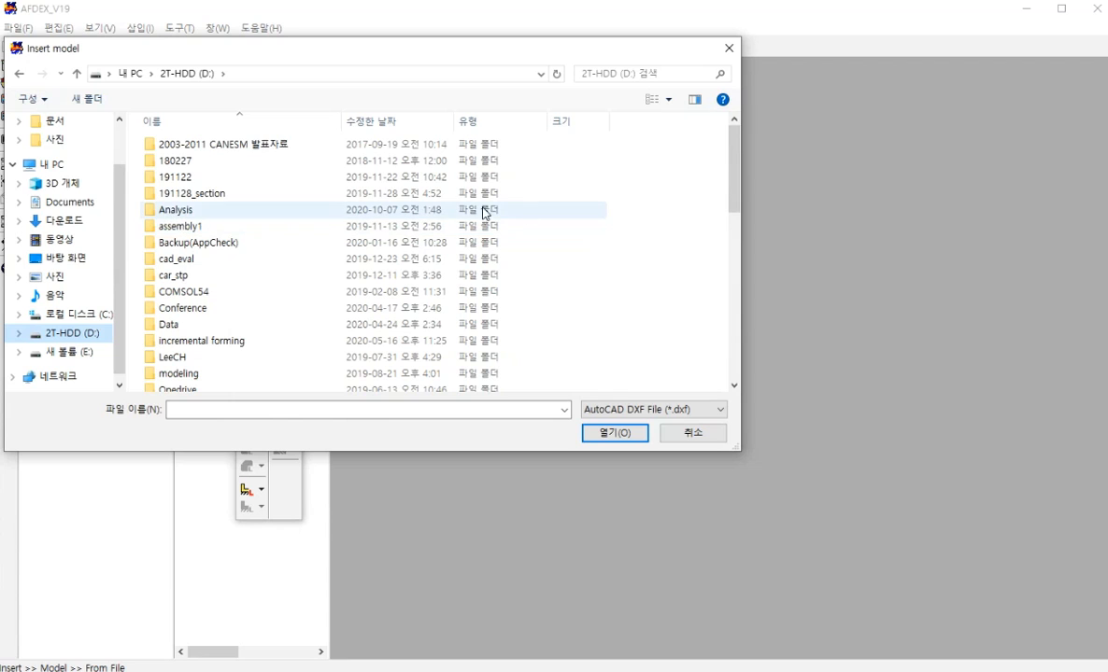
left_click(175, 215)
double_click(176, 214)
left_click_drag(733, 161, 619, 407)
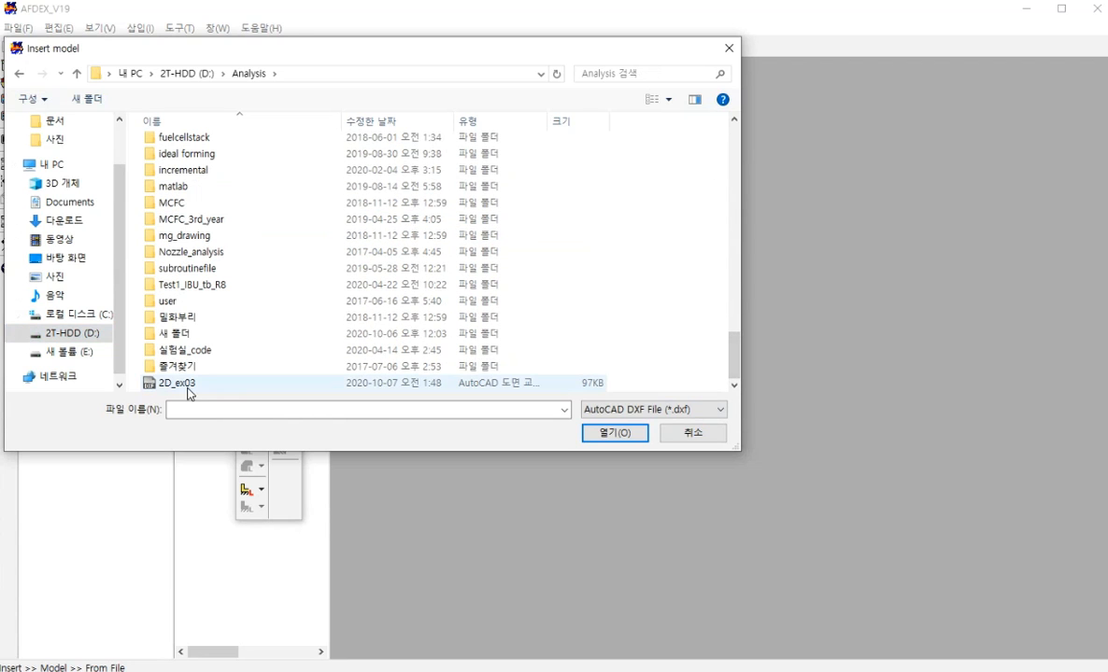
left_click(183, 386)
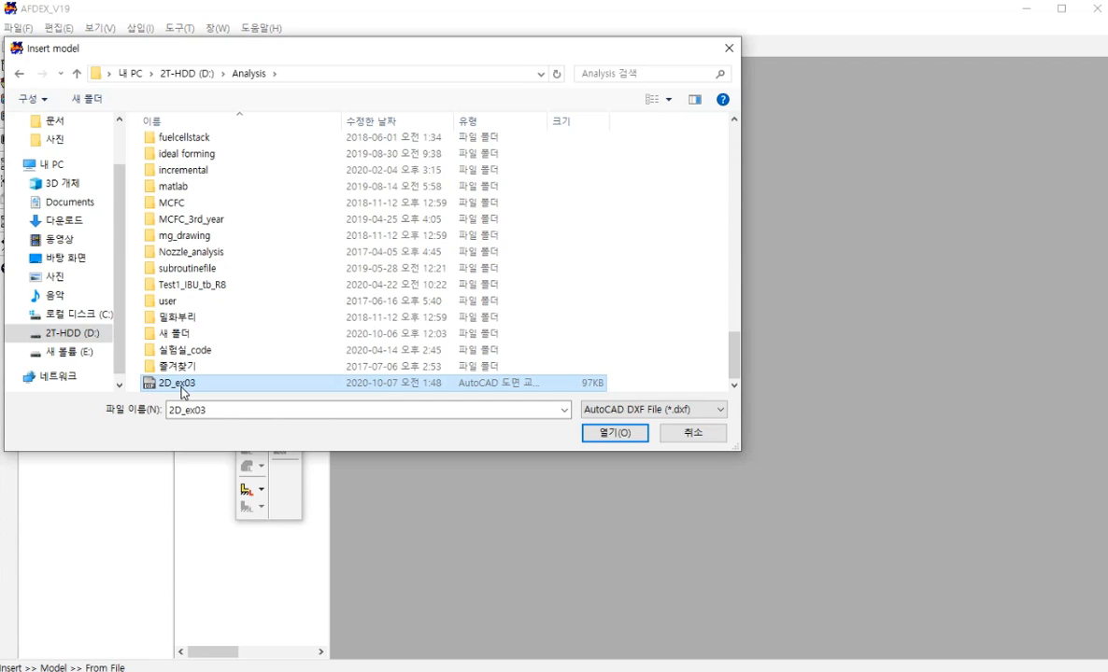
left_click(614, 432)
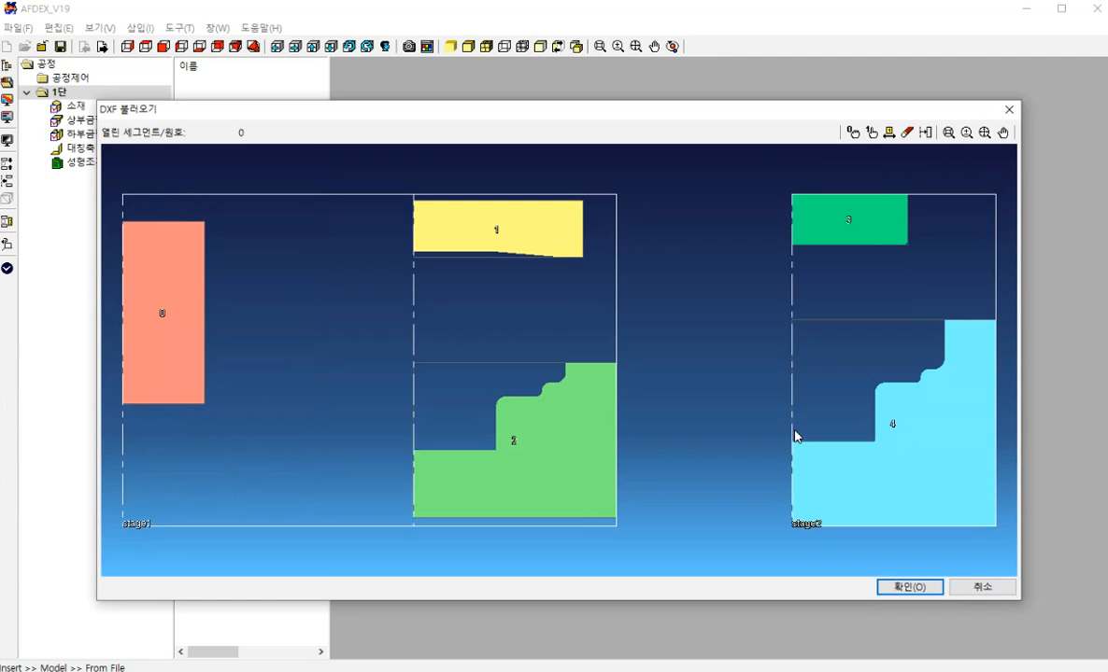
left_click(907, 587)
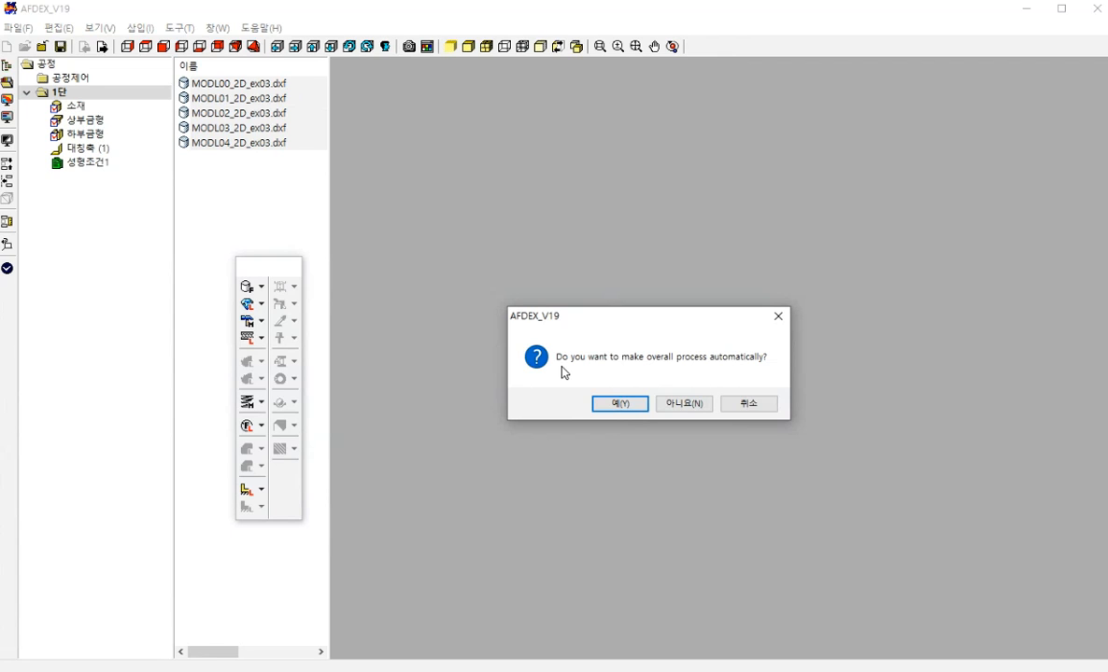
left_click(614, 404)
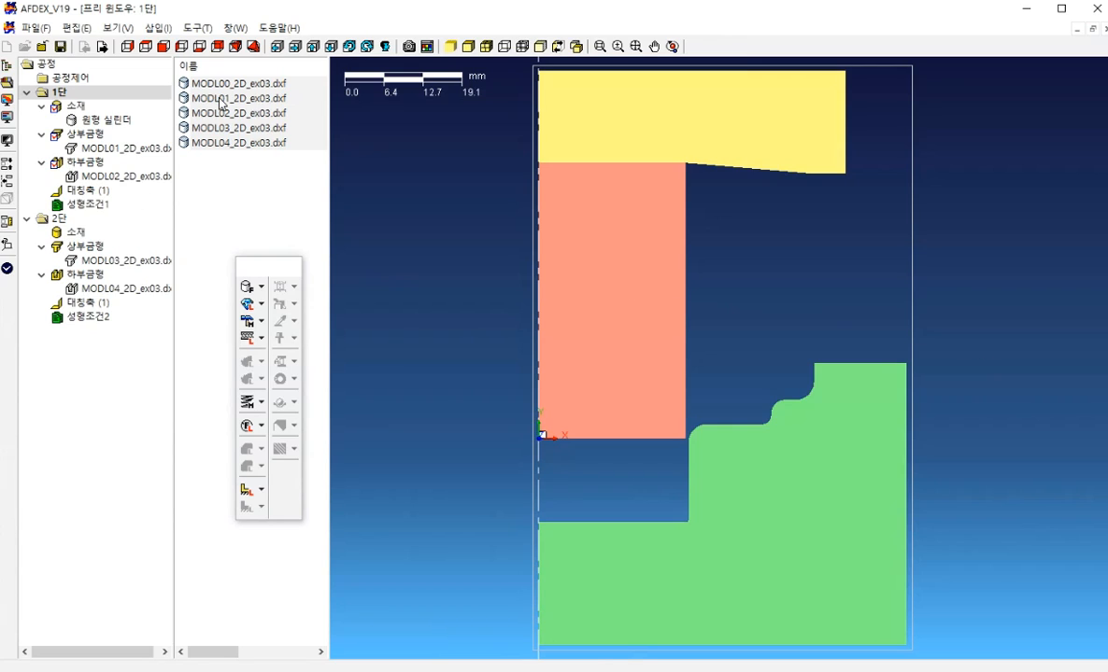
Step: Inspect the stage 1 cylindrical workpiece, upper die and lower die geometries individually
left_click(137, 124)
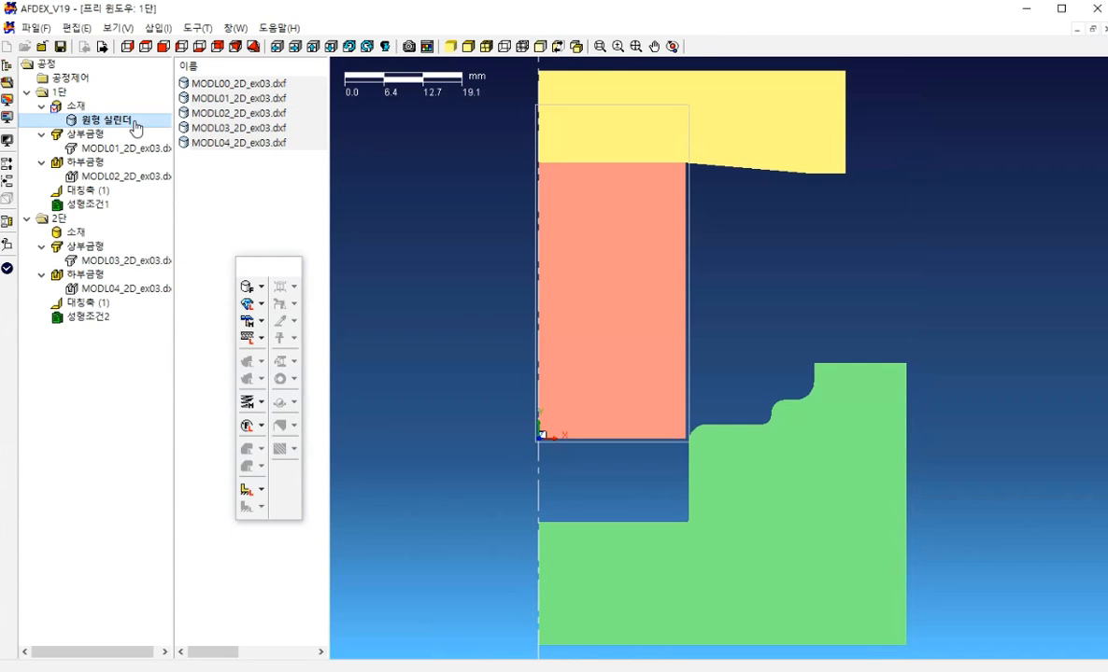
double_click(136, 124)
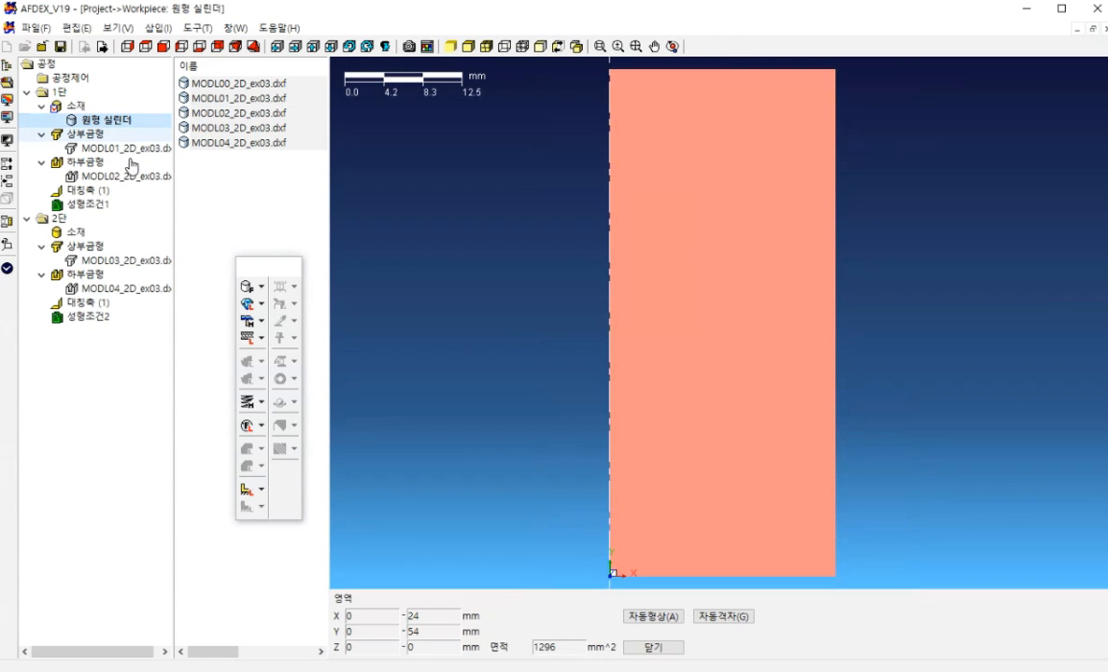
double_click(123, 148)
left_click(126, 179)
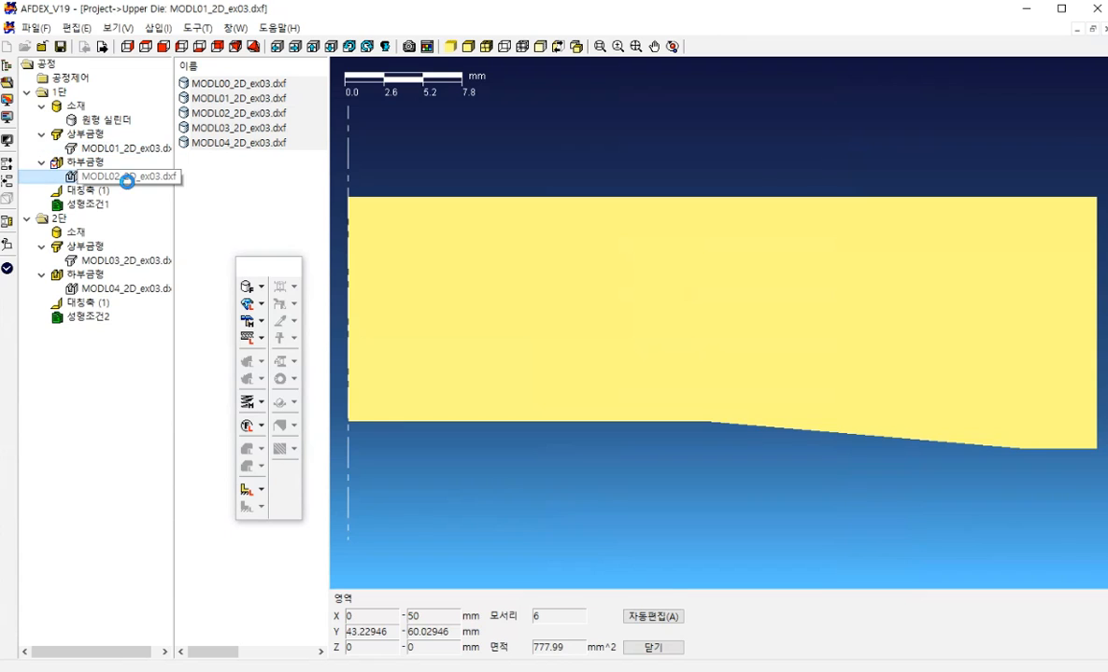
double_click(126, 180)
left_click(62, 79)
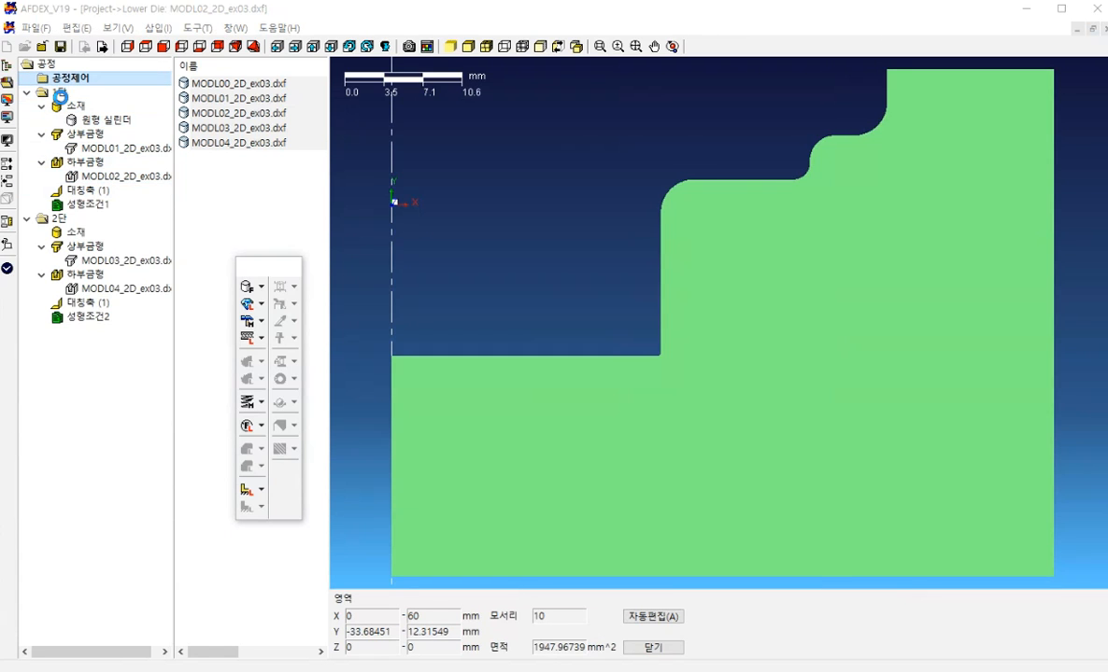
left_click(720, 527)
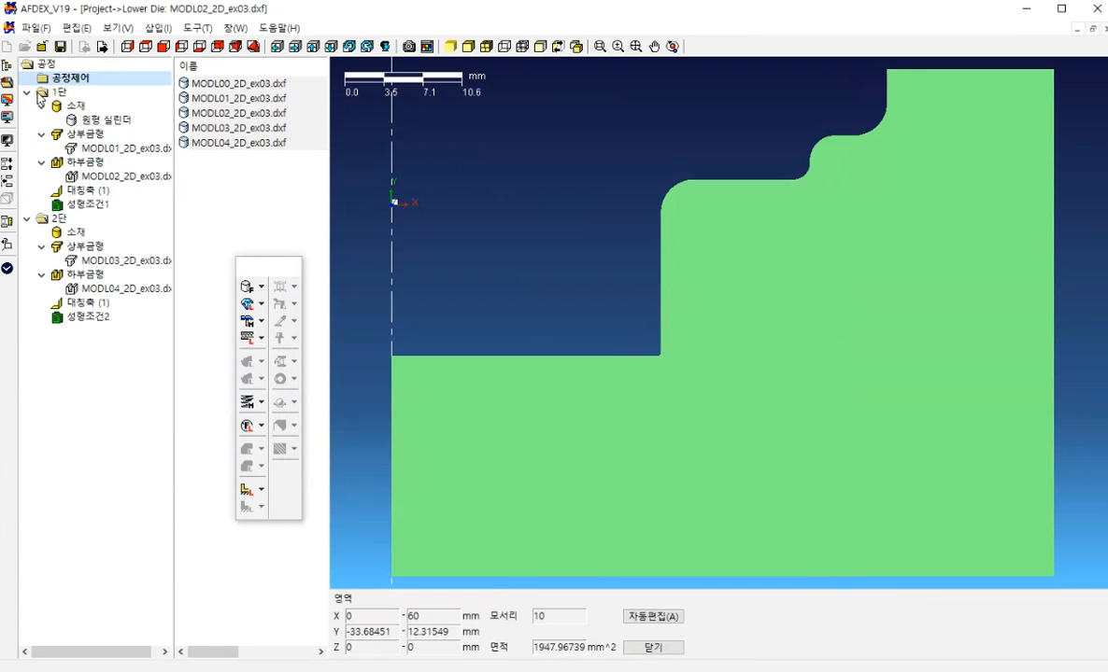
Step: Review the stage 1 assembly, the stage 2 dies and assembly, and the stage 1 cylindrical workpiece geometry
double_click(59, 93)
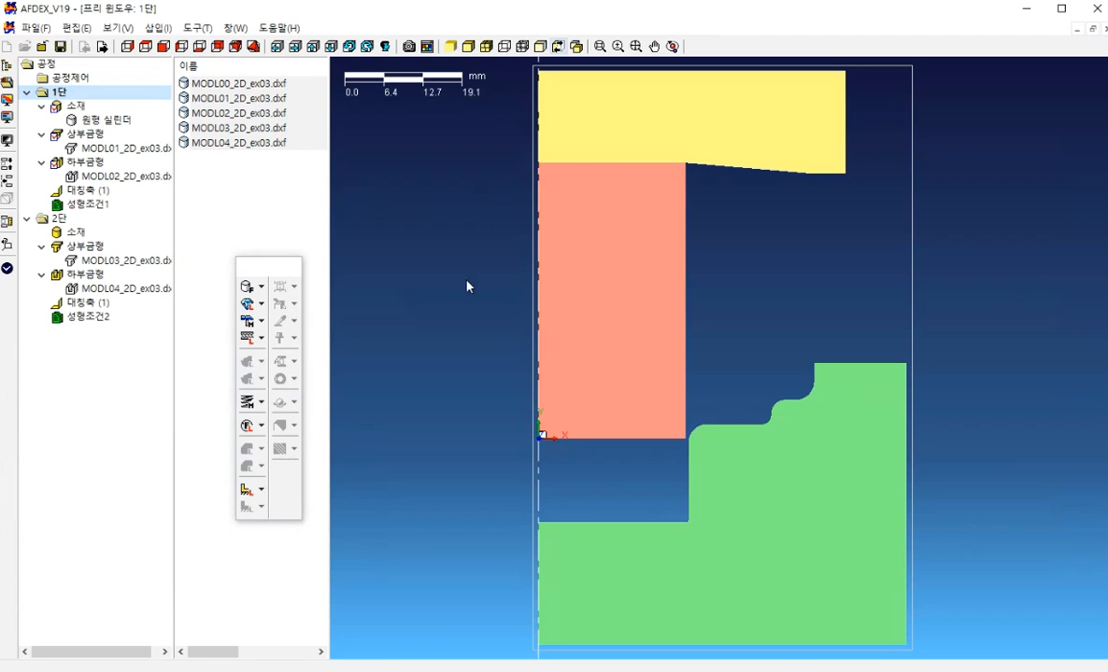
double_click(124, 261)
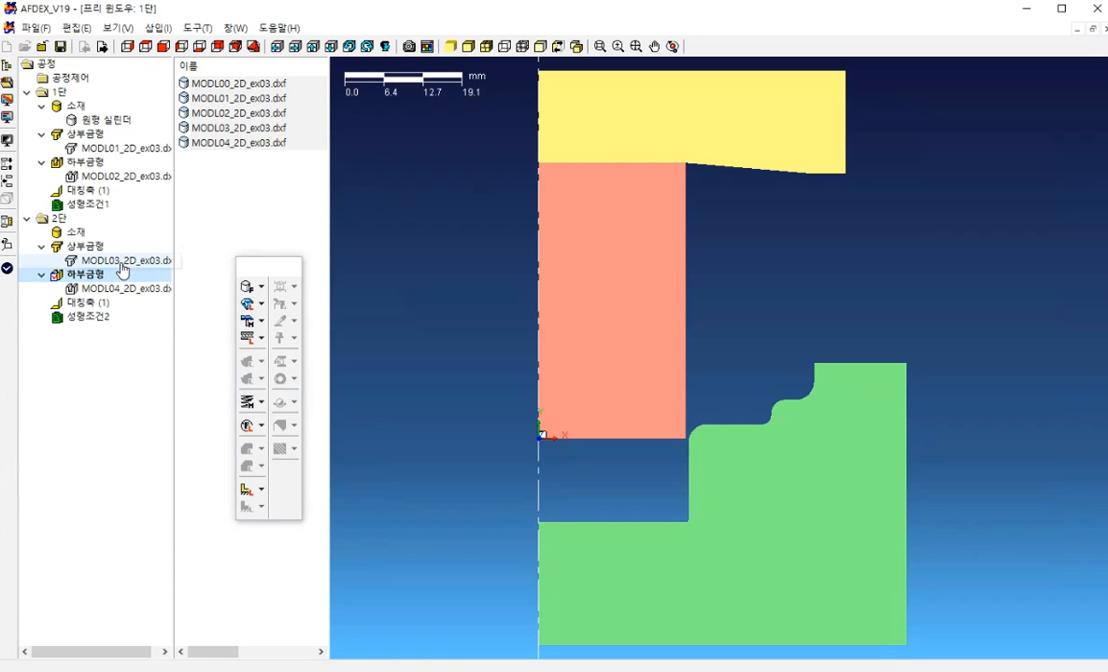
double_click(128, 288)
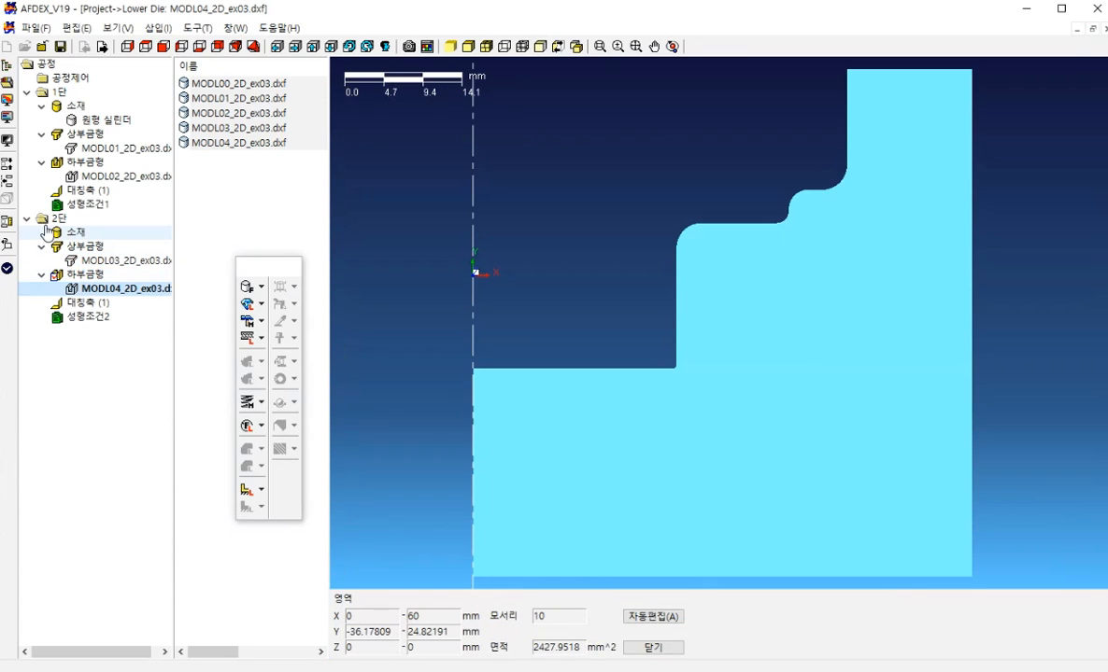
double_click(59, 220)
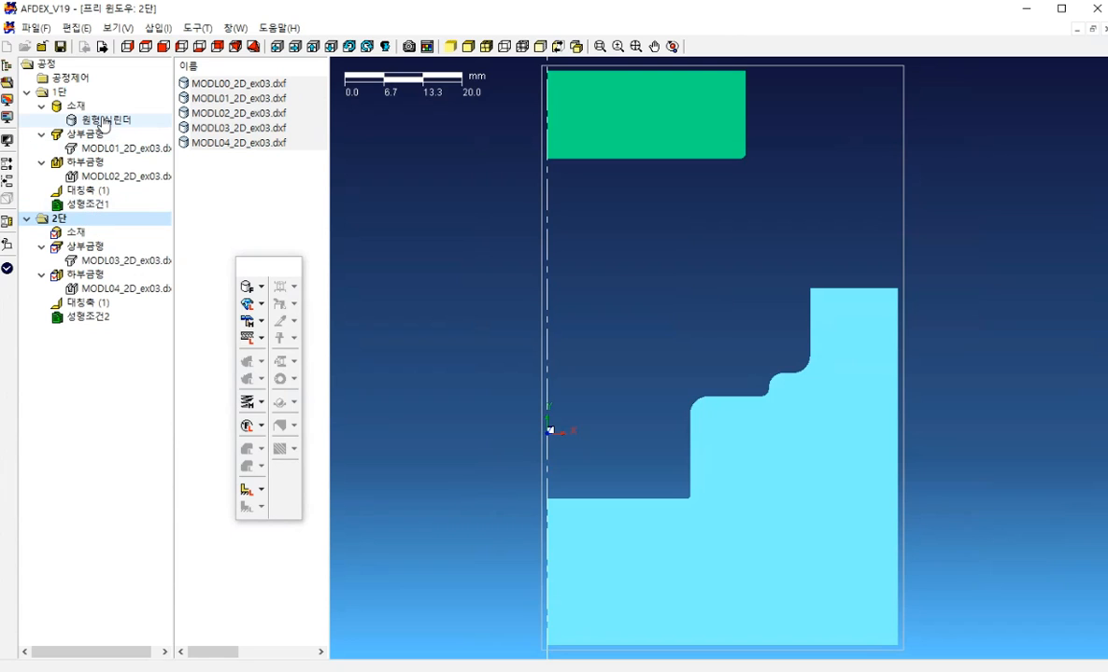
double_click(102, 121)
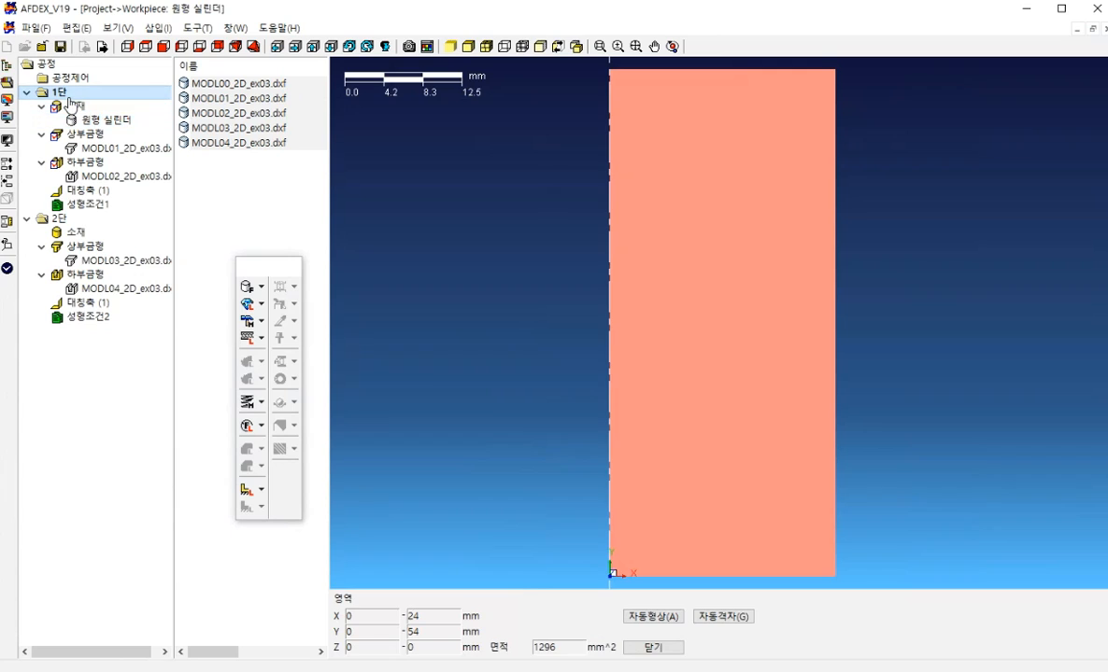
double_click(68, 97)
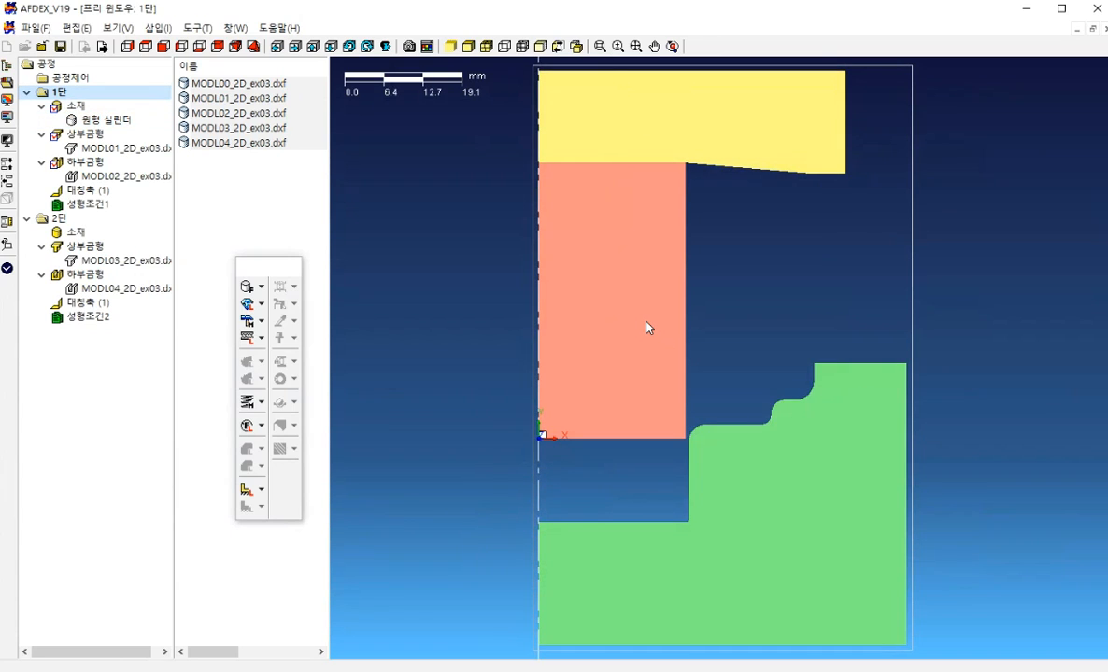
Step: Switch to the 6주차_AFDEX실습_1 PowerPoint slides and look up the workpiece material information before returning to AFDEX
right_click(228, 223)
right_click(217, 191)
mouse_move(257, 200)
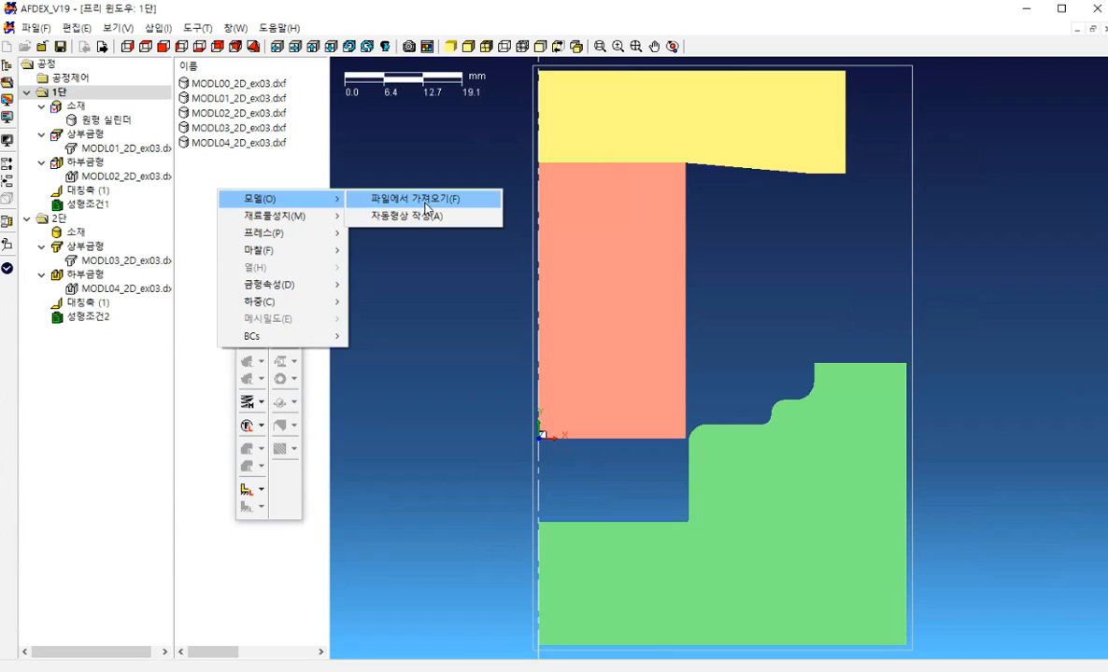
mouse_move(279, 216)
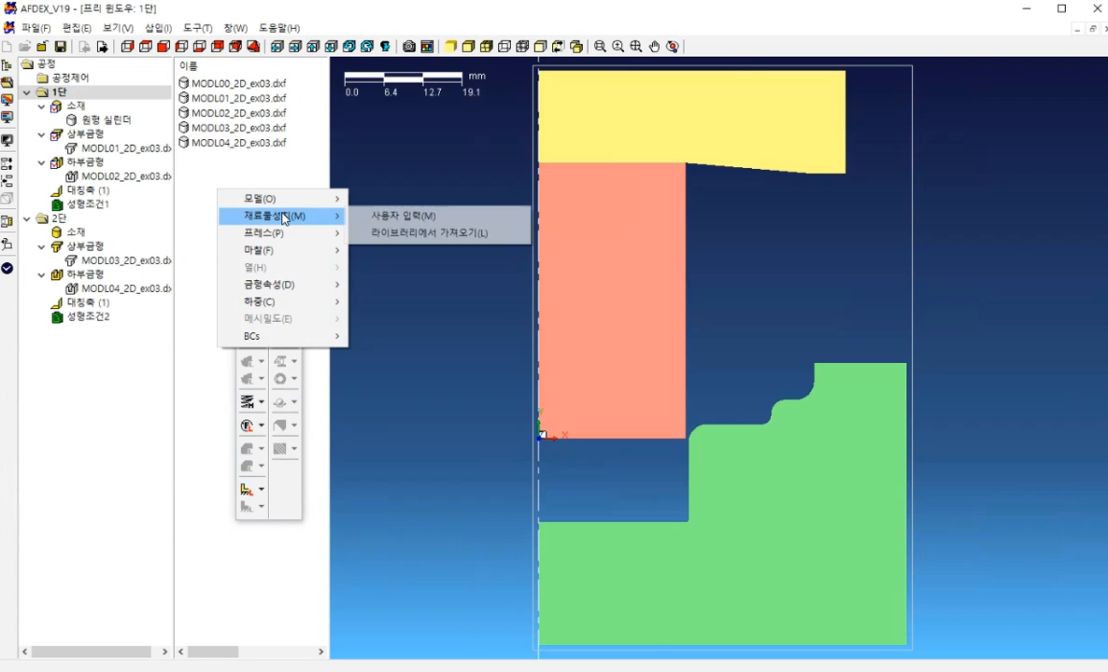
left_click(451, 240)
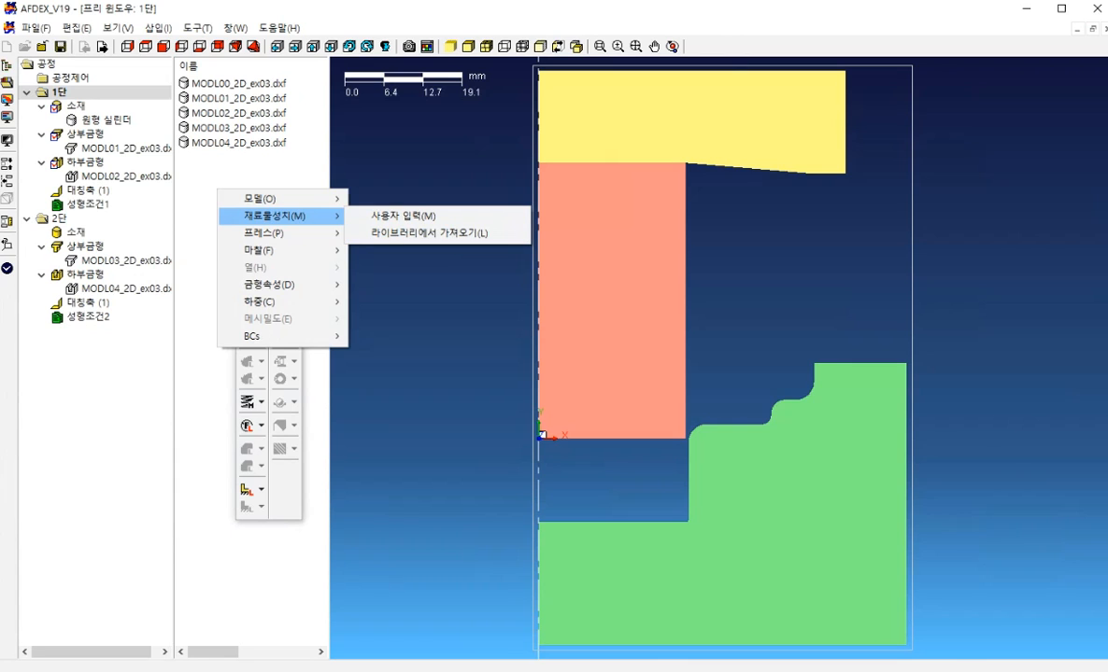
mouse_move(467, 671)
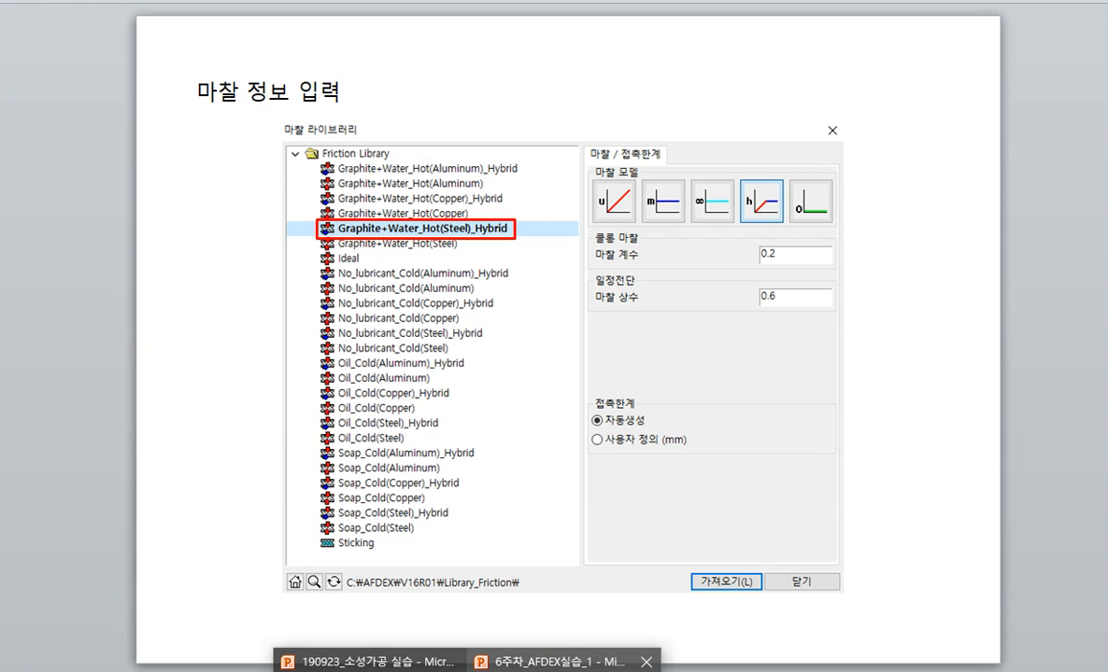
left_click(561, 668)
scroll(341, 232, "up", 1)
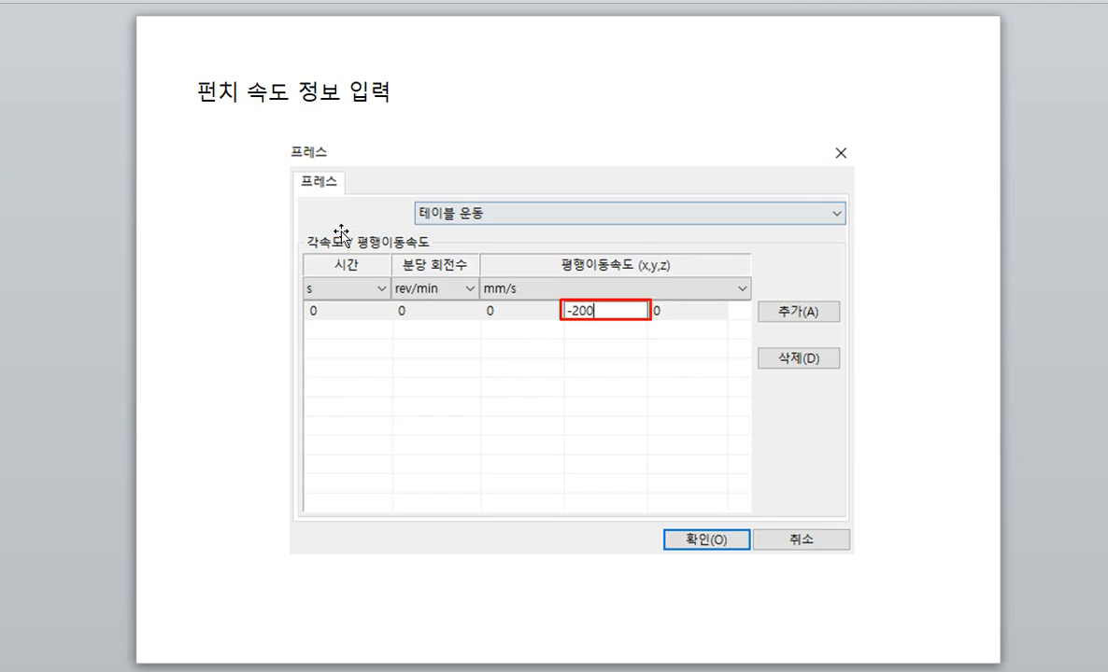
scroll(341, 232, "up", 3)
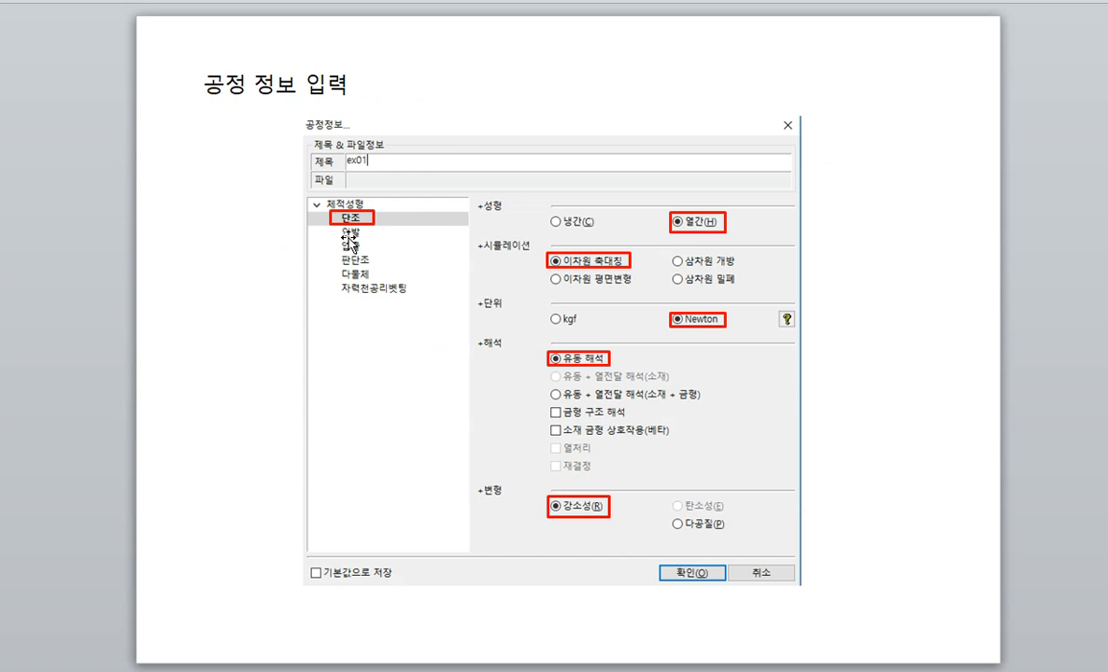
scroll(341, 231, "down", 1)
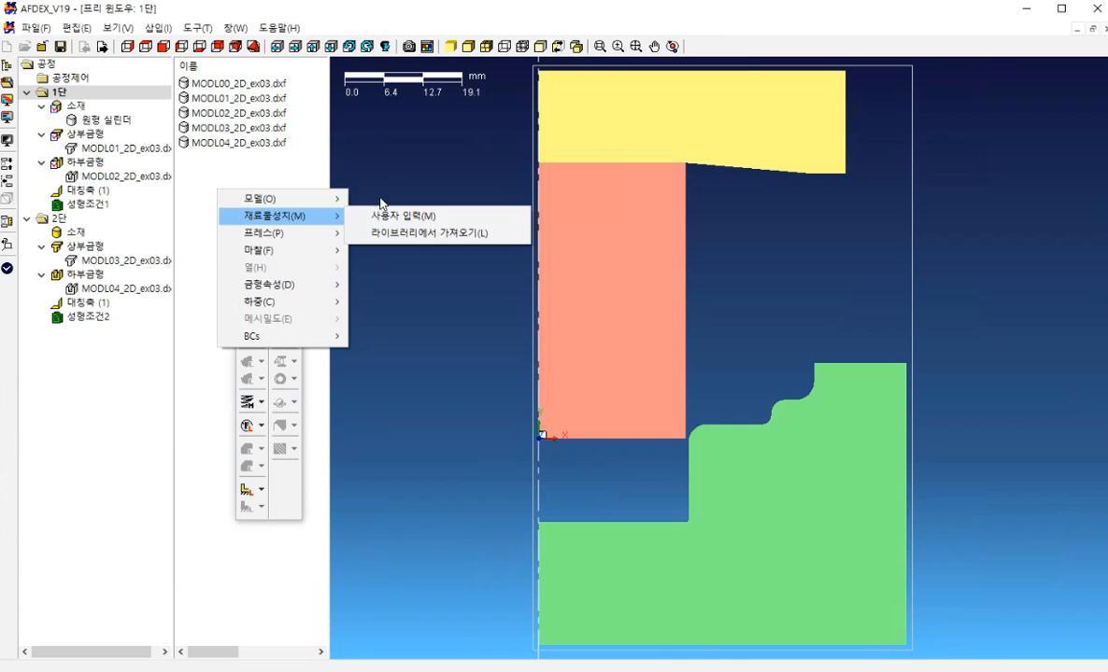
Step: Import the steel AISI_1020(T=600-1300C) from the material library
left_click(390, 232)
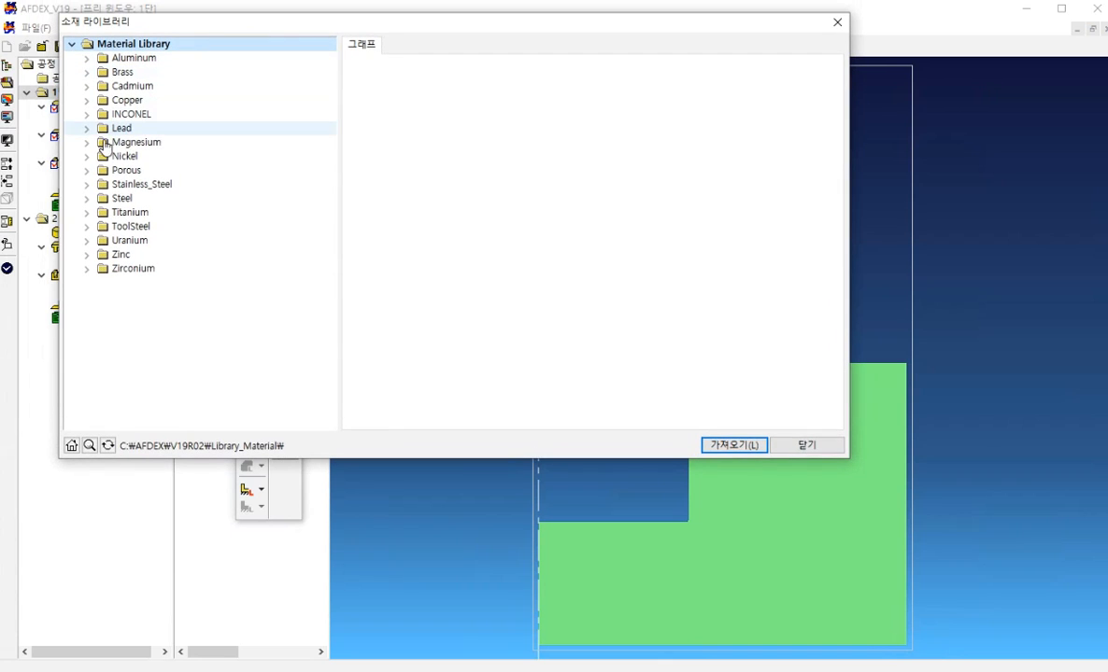
left_click(88, 199)
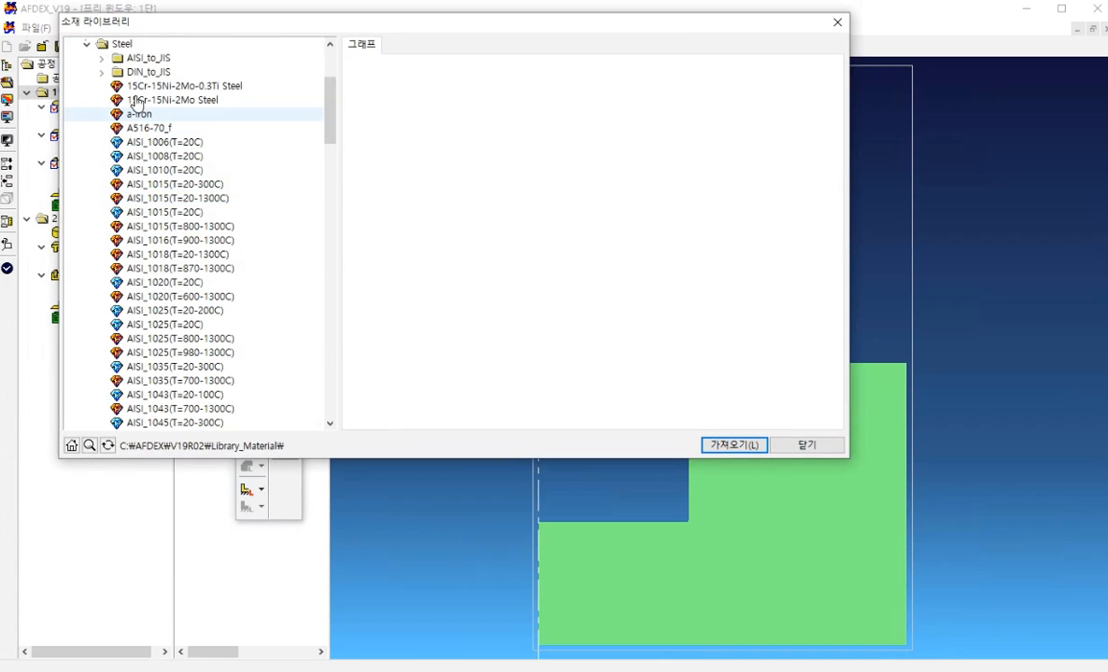
left_click(224, 297)
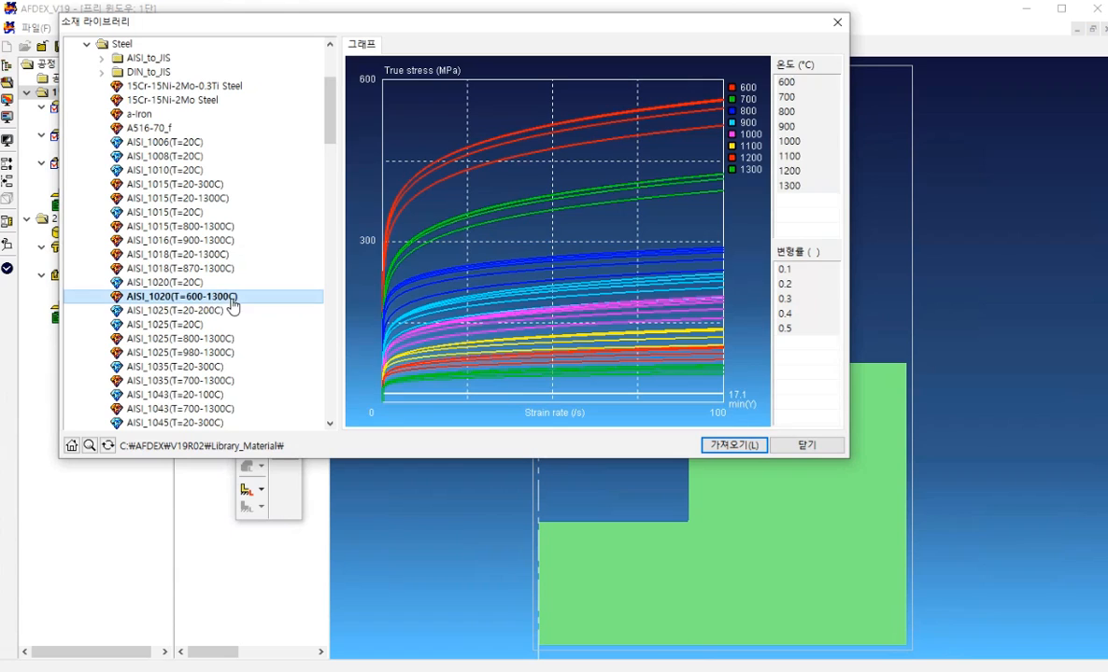
left_click(735, 444)
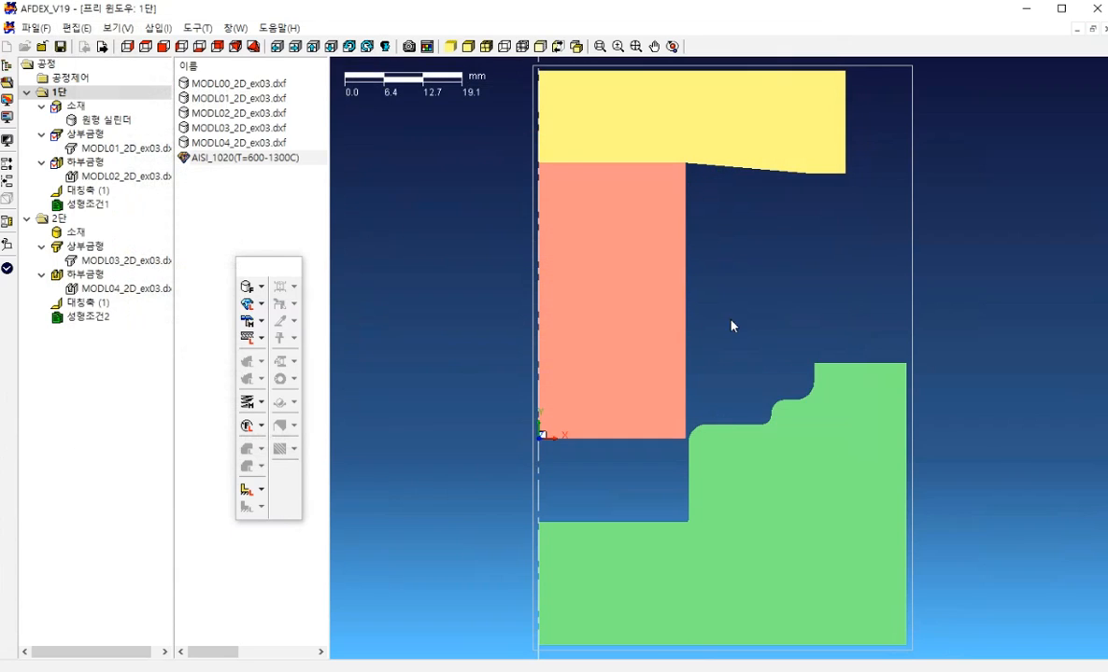
Step: Assign the AISI_1020(T=600-1300C) material to the stage 1 workpiece
left_click(245, 159)
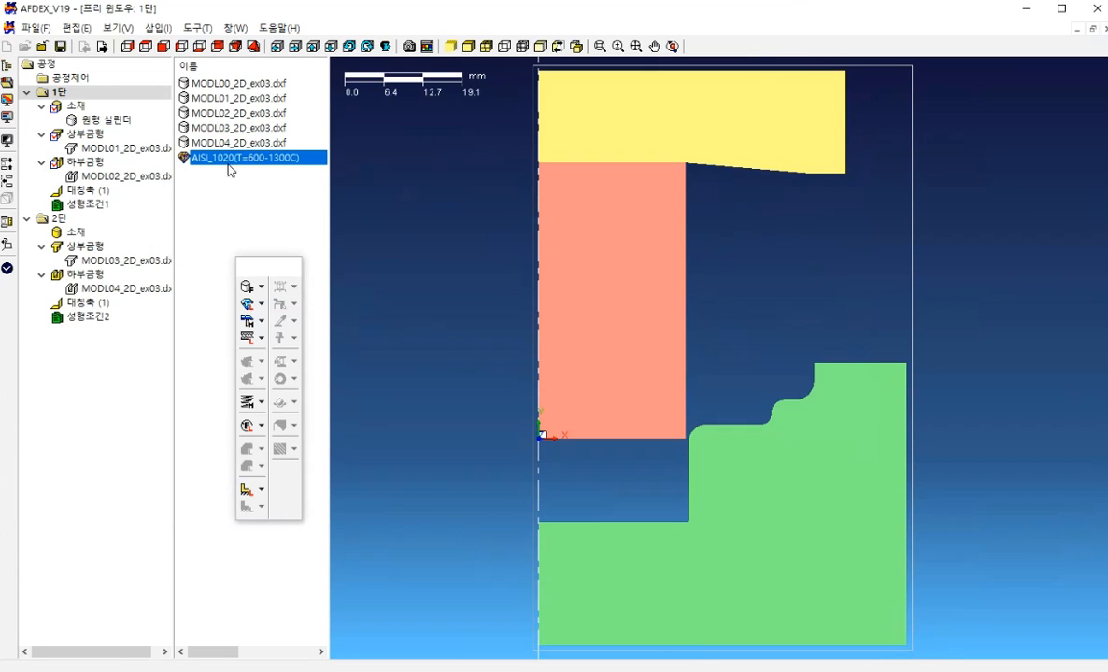
left_click_drag(208, 164, 124, 132)
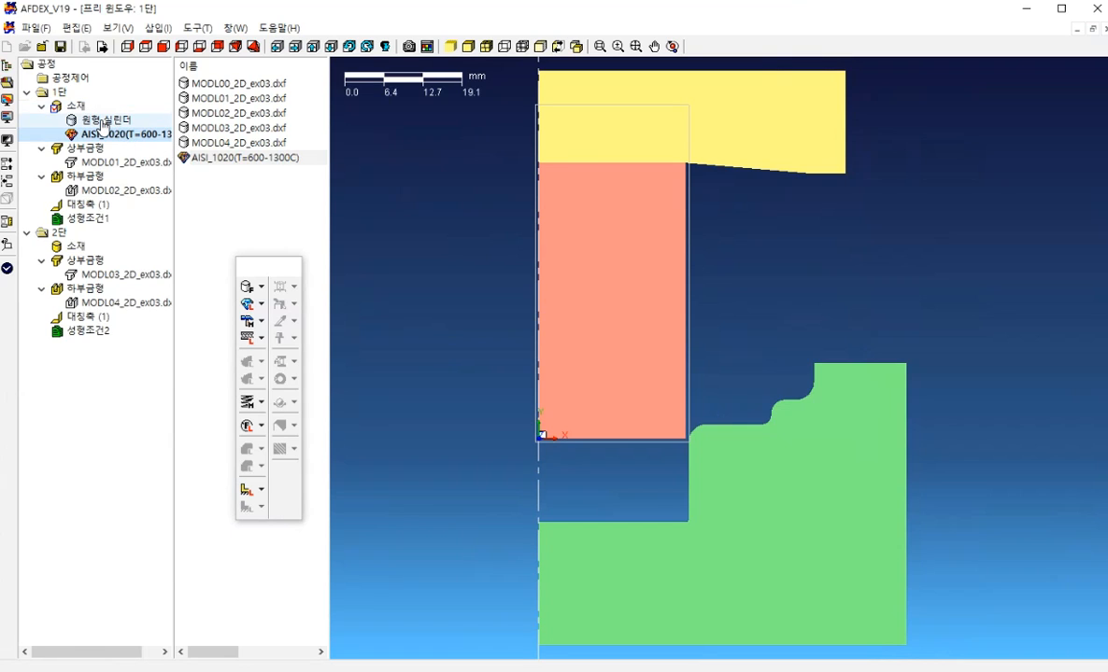
left_click_drag(113, 134, 121, 139)
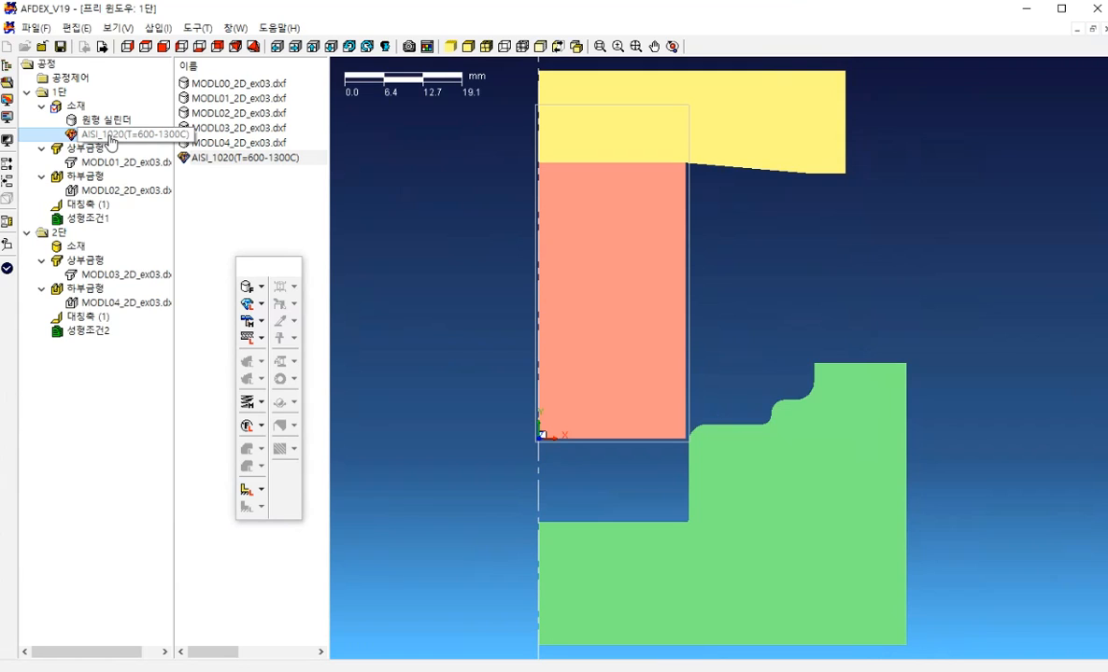
left_click(111, 137)
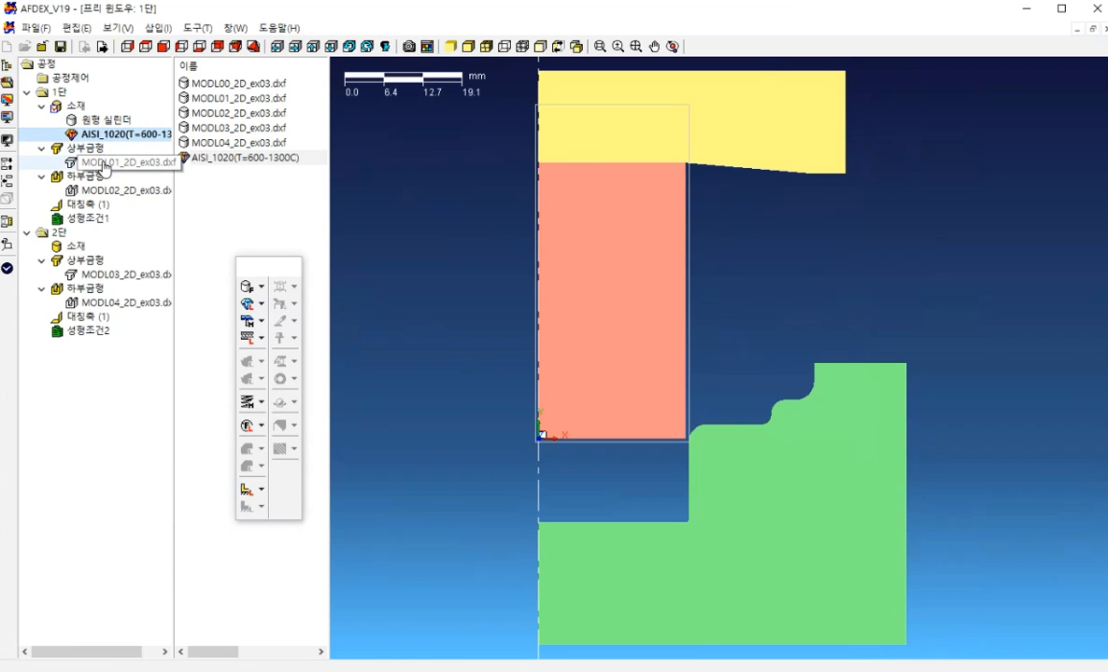
left_click(95, 161)
left_click(98, 190)
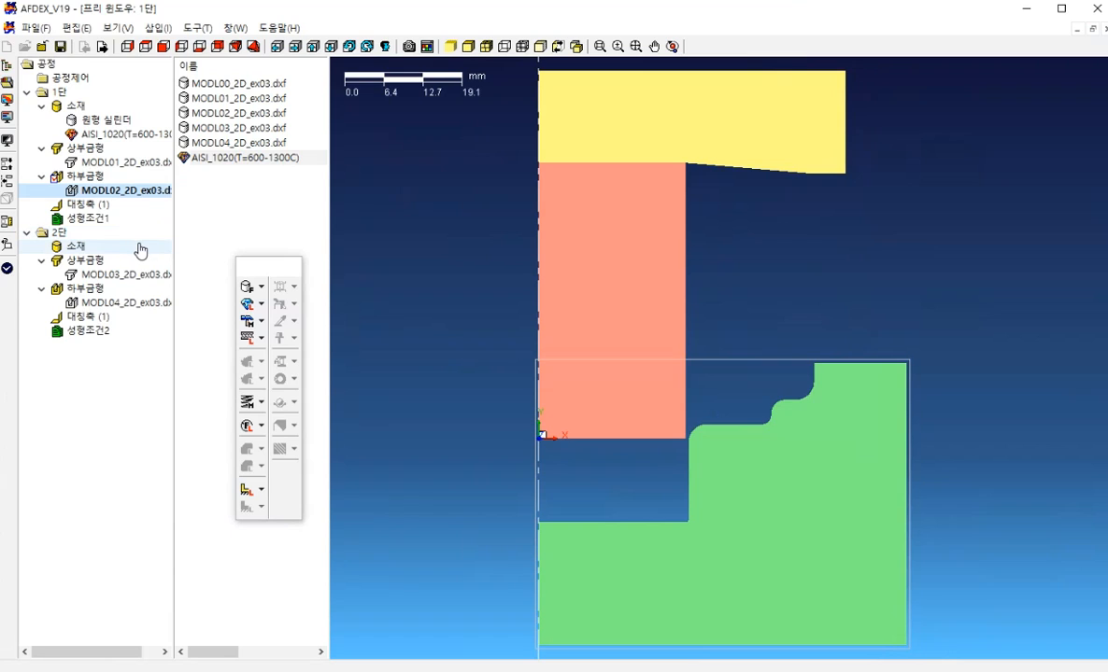
left_click(122, 277)
left_click(144, 302)
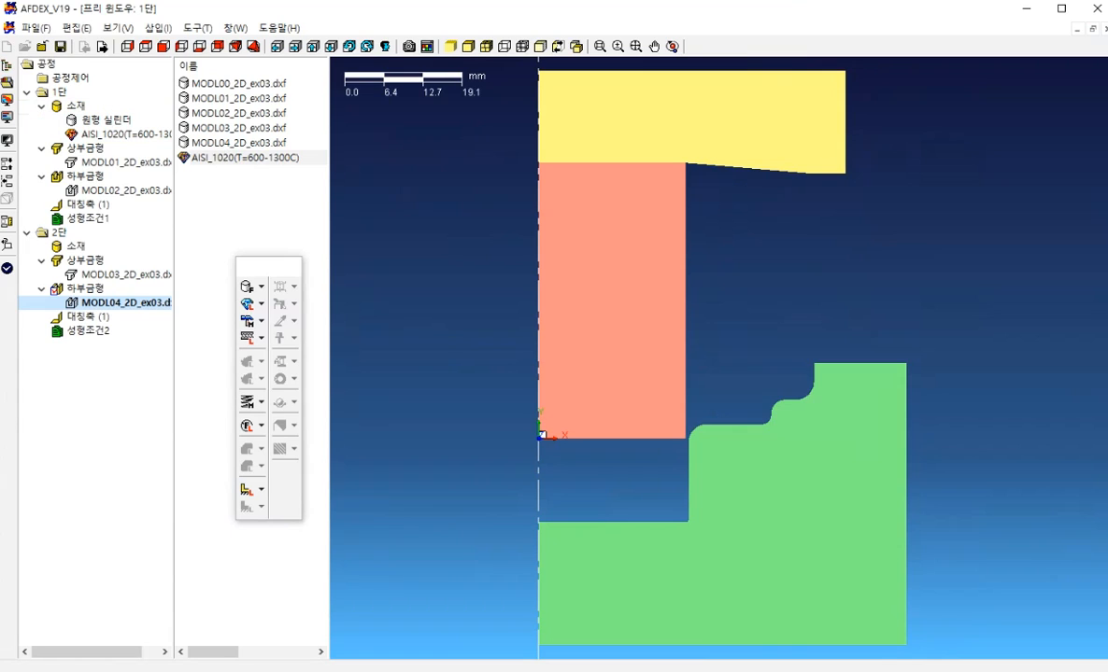
Step: Switch to the PowerPoint slides and check the punch velocity settings and the die conditions in the problem definition
right_click(222, 177)
mouse_move(259, 224)
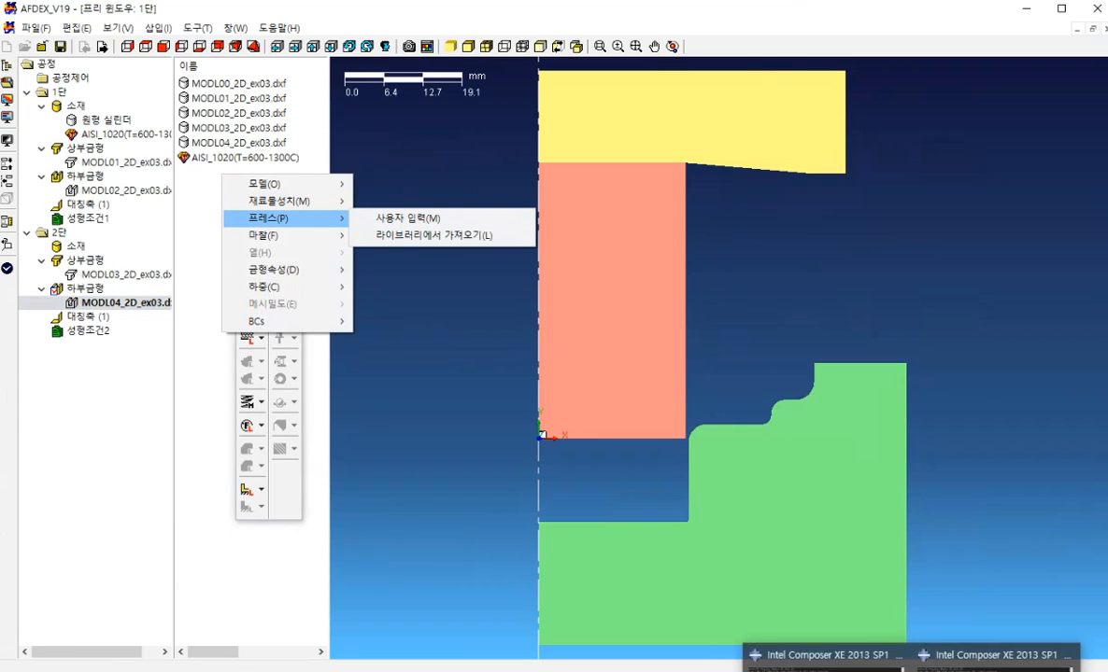
left_click(560, 670)
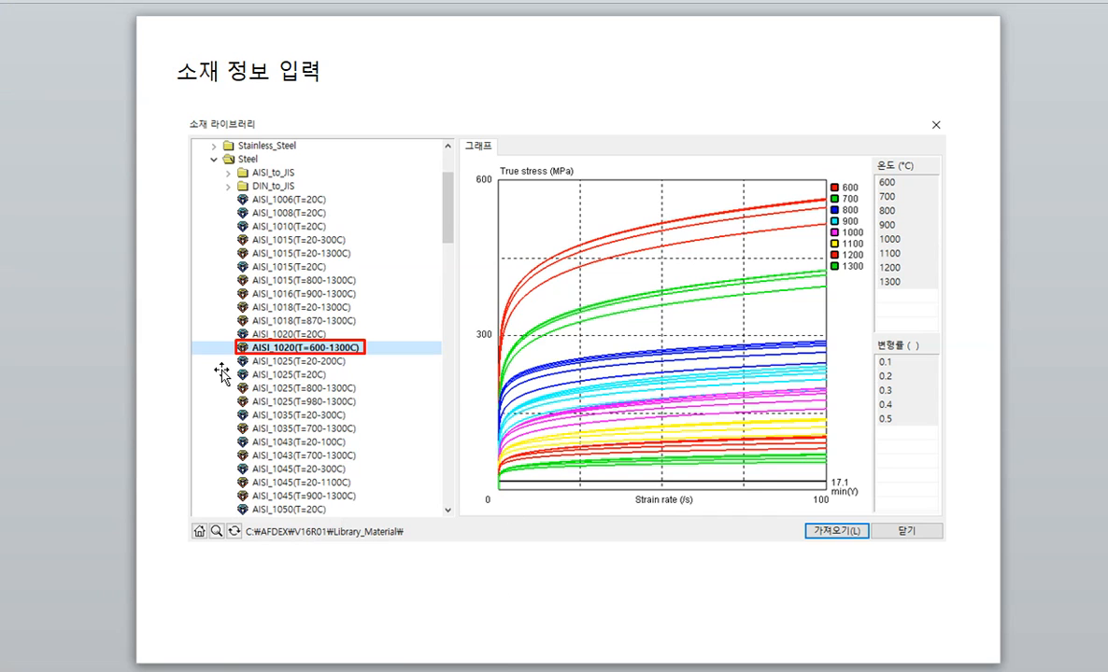
scroll(230, 398, "down", 1)
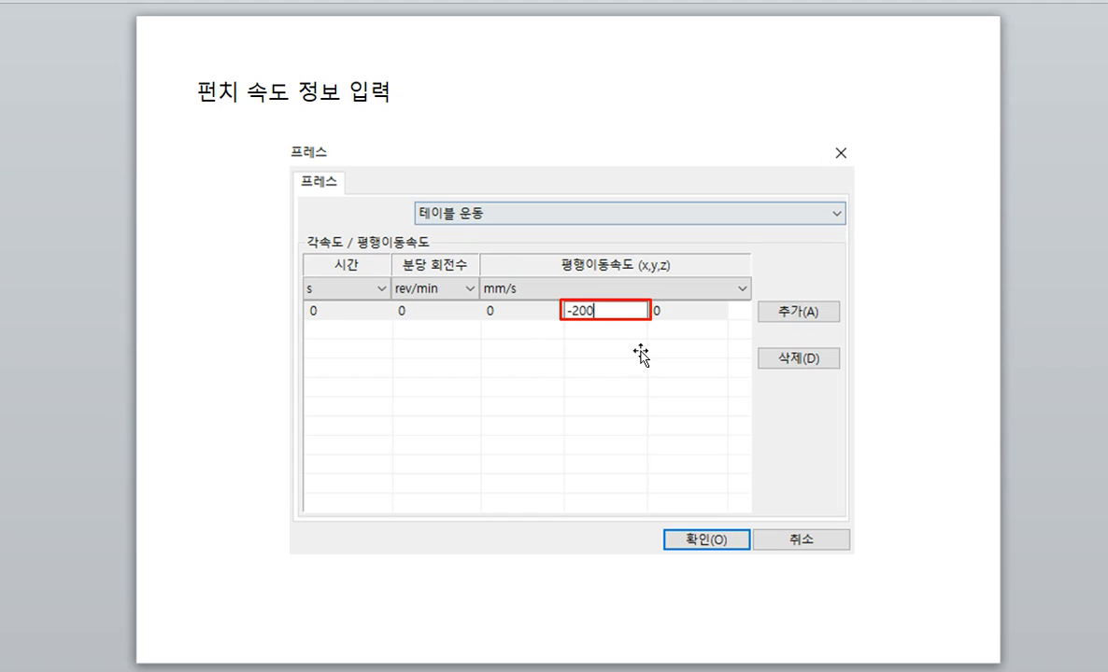
scroll(642, 360, "down", 1)
scroll(645, 354, "down", 1)
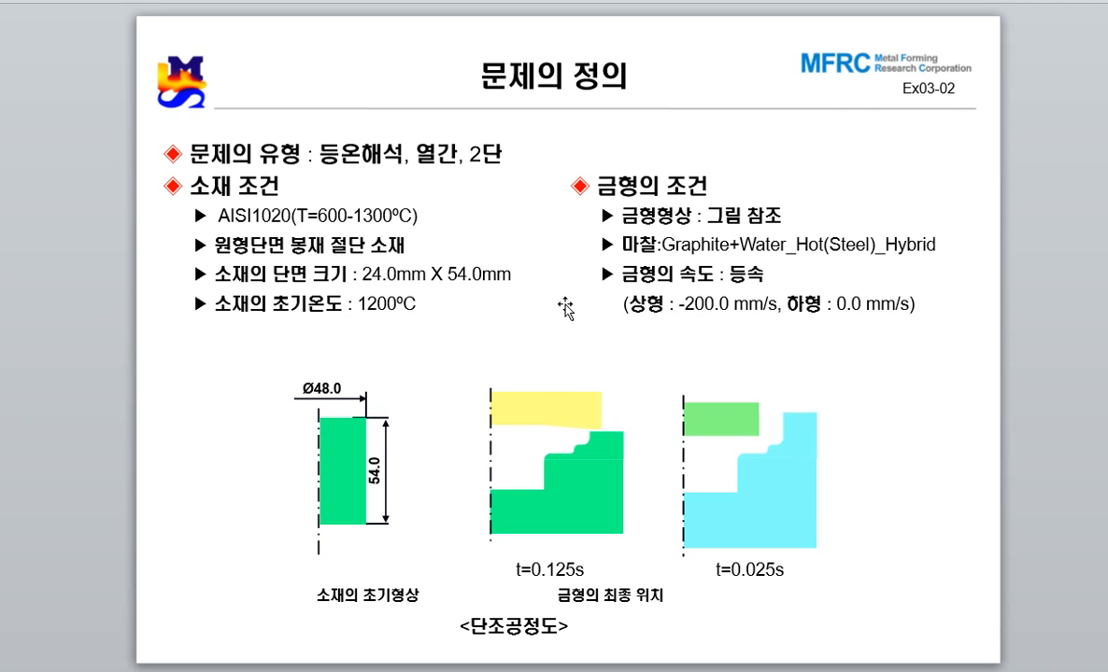
scroll(567, 307, "down", 1)
scroll(565, 307, "down", 2)
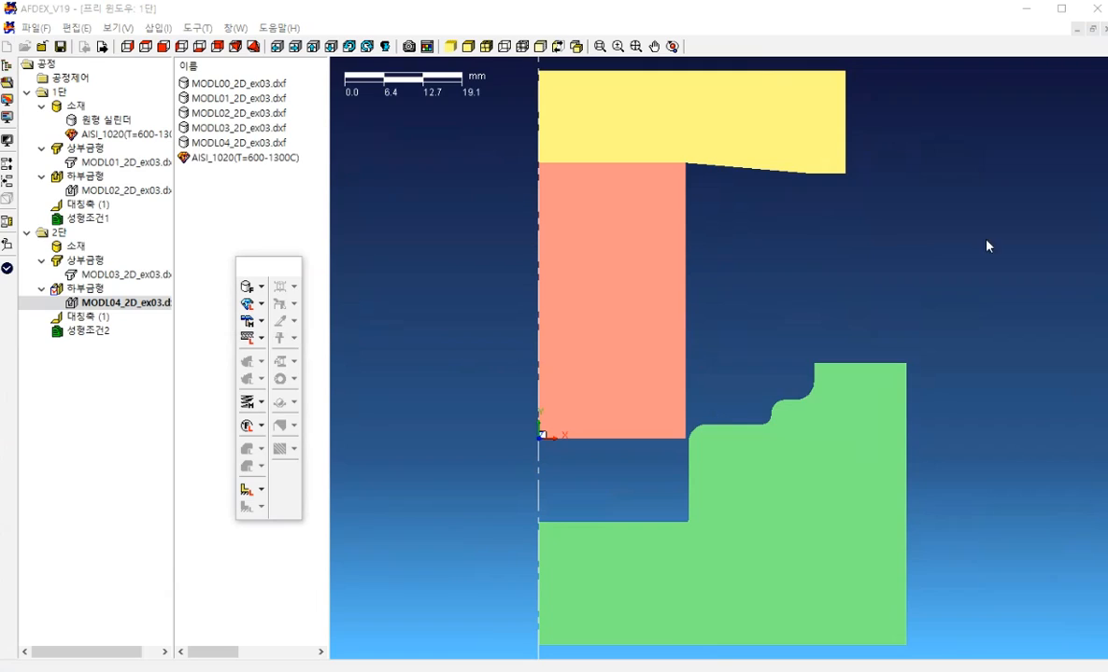
Step: Create a user-defined press condition with table motion and a y translation velocity of -200 mm/s
right_click(199, 203)
mouse_move(238, 240)
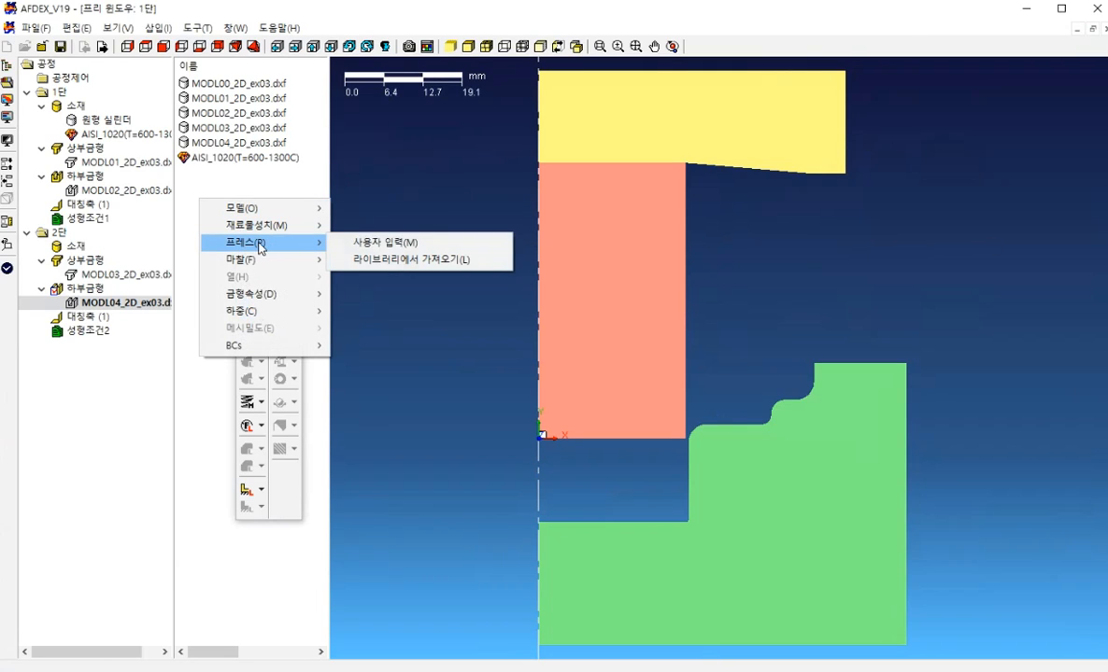
left_click(362, 240)
double_click(325, 144)
type("-200")
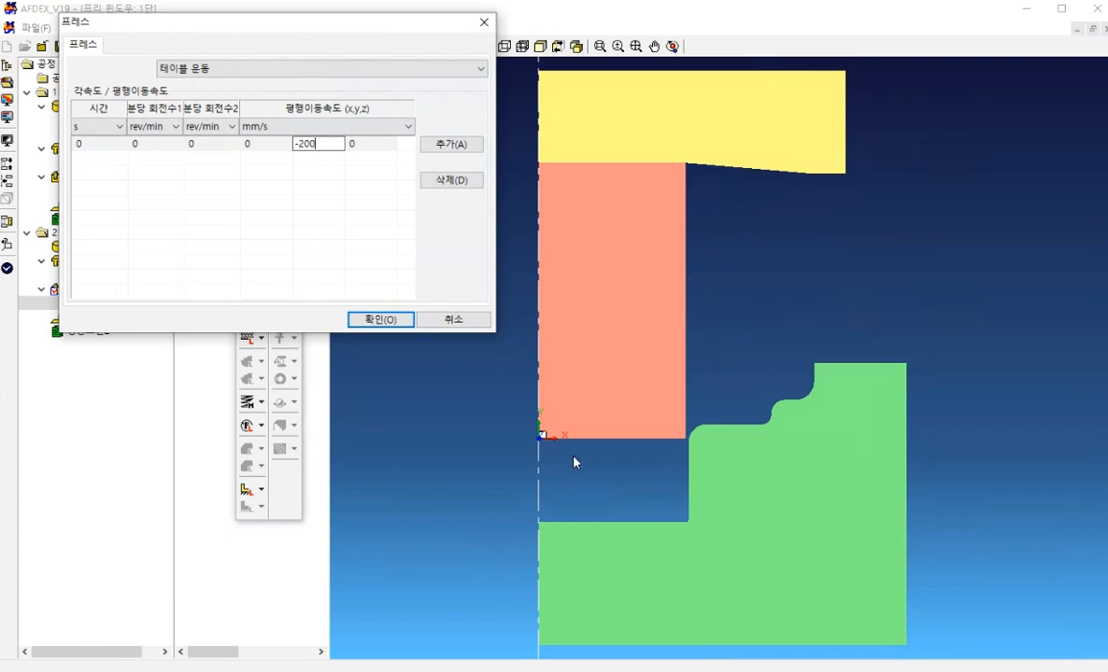
left_click(379, 318)
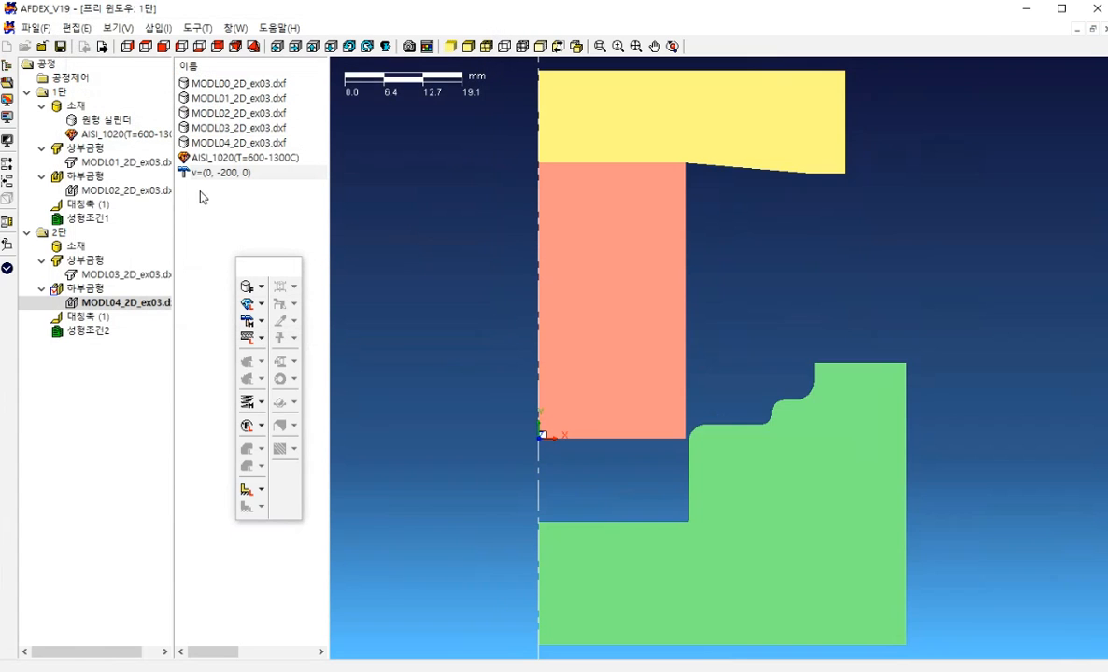
Step: Create a second user-defined press condition with table motion and all velocities at 0
right_click(230, 187)
mouse_move(297, 239)
left_click(413, 230)
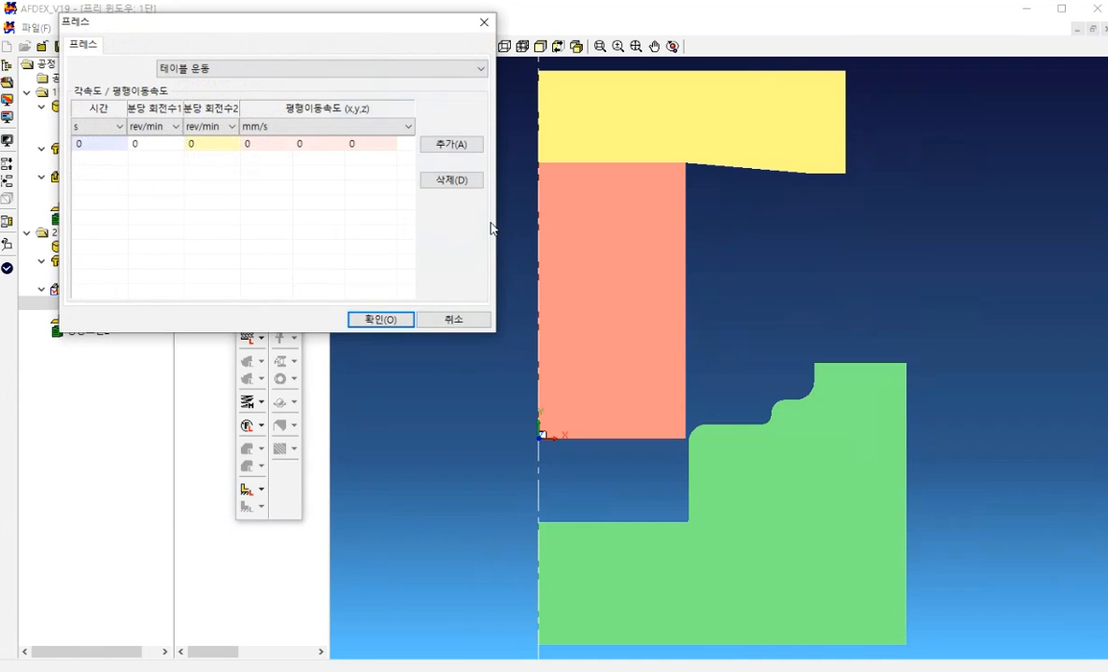
left_click(397, 317)
Step: Assign the v=(0, -200, 0) press to the stage 1 upper die and v=(0, 0, 0) to the stage 1 lower die
left_click(221, 172)
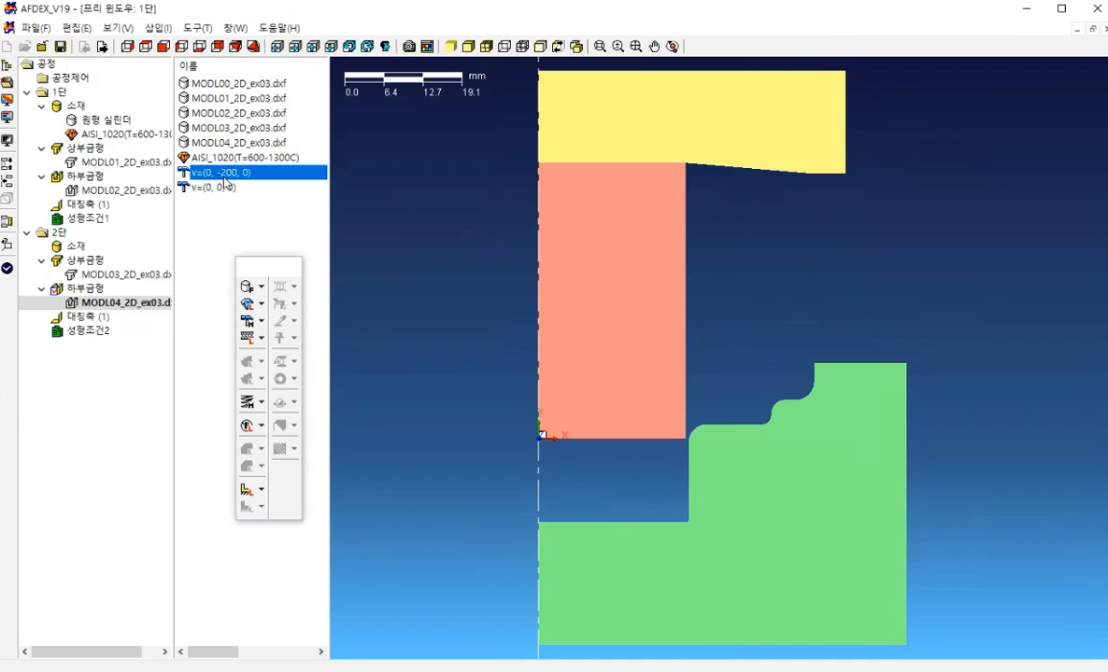
left_click_drag(206, 176, 198, 178)
left_click_drag(153, 178, 127, 169)
left_click_drag(207, 187, 159, 214)
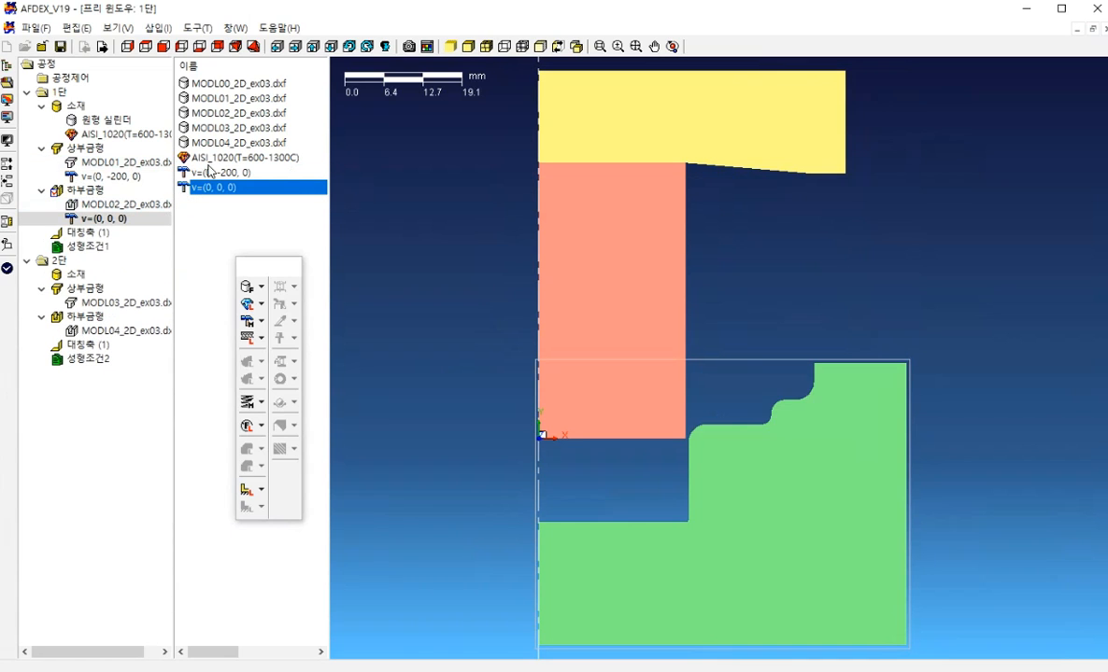
Step: Assign the v=(0, -200, 0) press to the stage 2 upper die and v=(0, 0, 0) to the stage 2 lower die
left_click(214, 176)
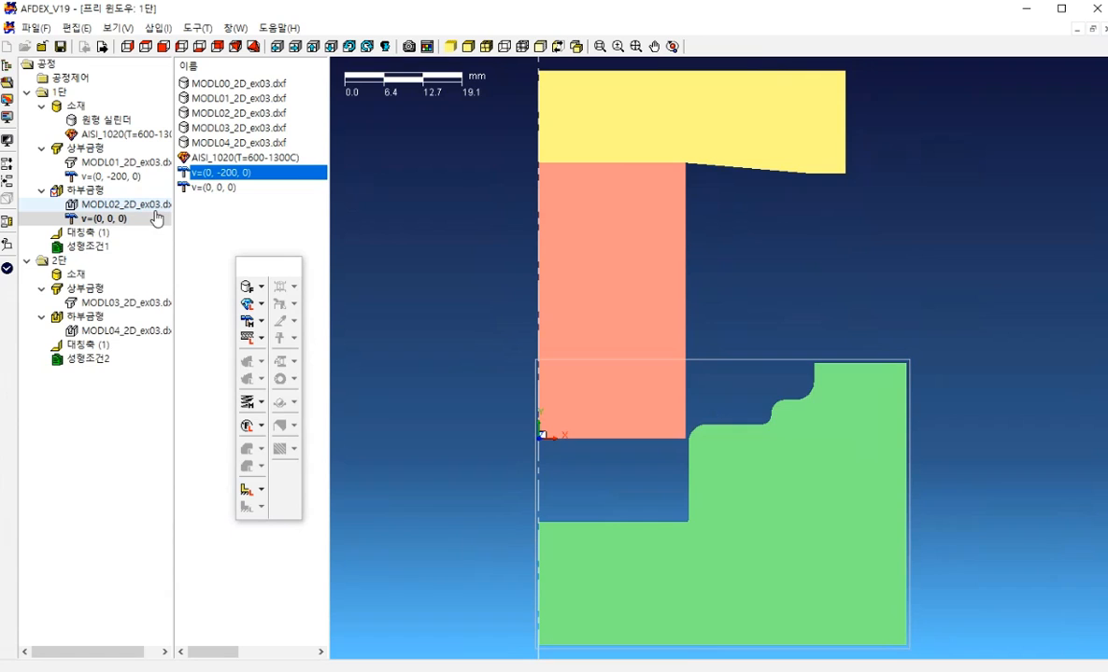
left_click_drag(218, 177, 140, 309)
left_click_drag(196, 186, 145, 347)
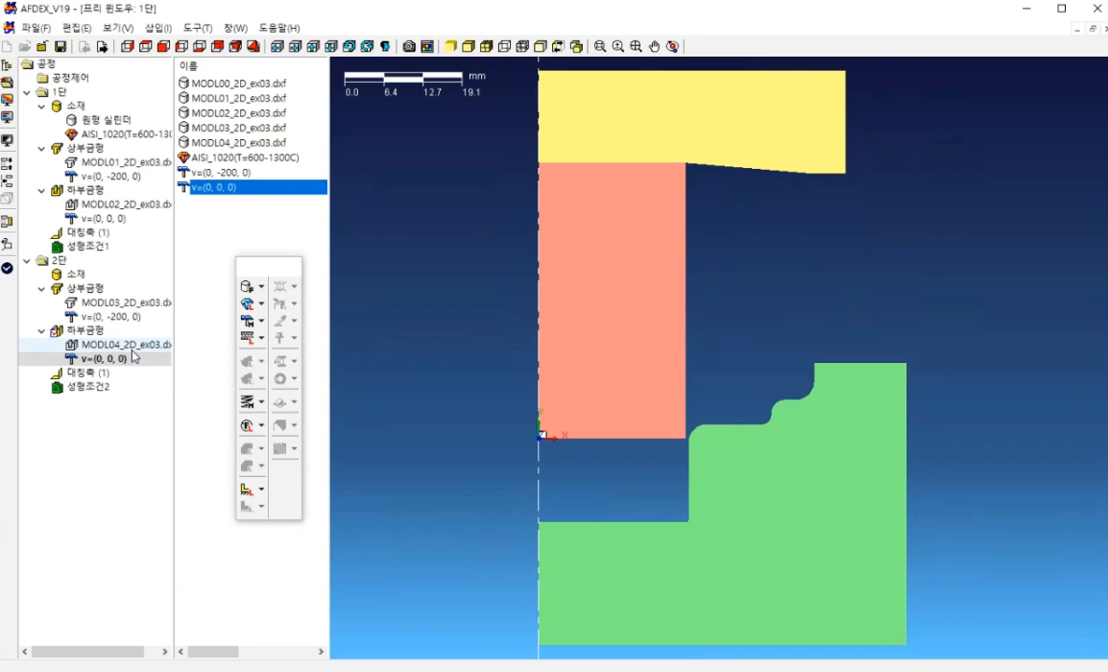
Step: Import the Graphite+Water_Hot(Steel)_Hybrid friction condition from the friction library
right_click(219, 227)
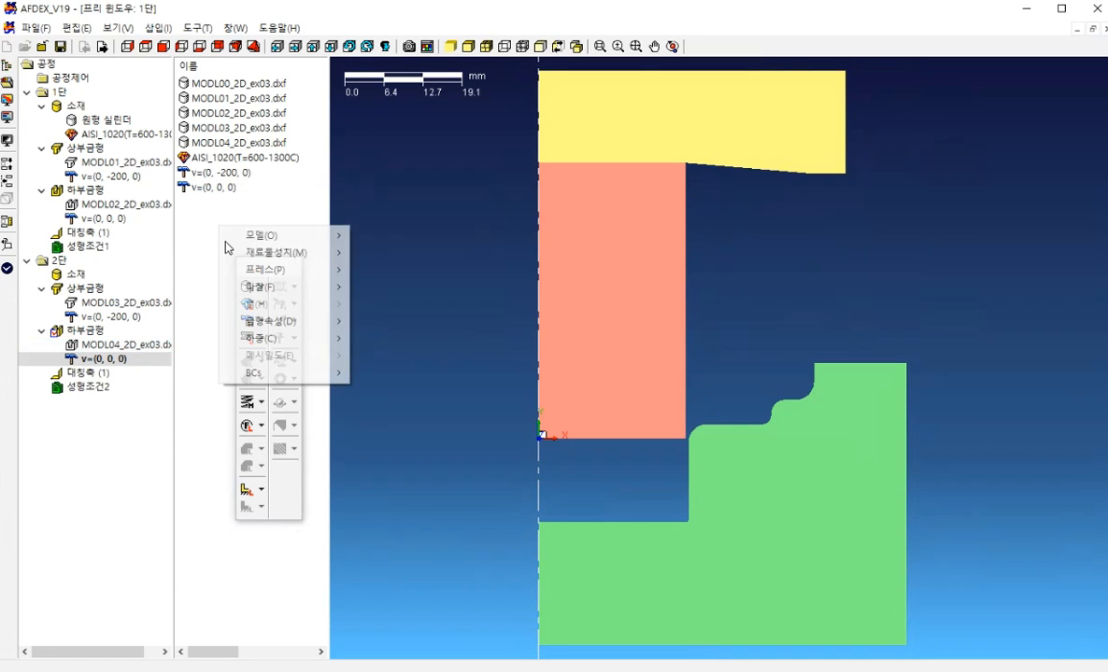
mouse_move(323, 289)
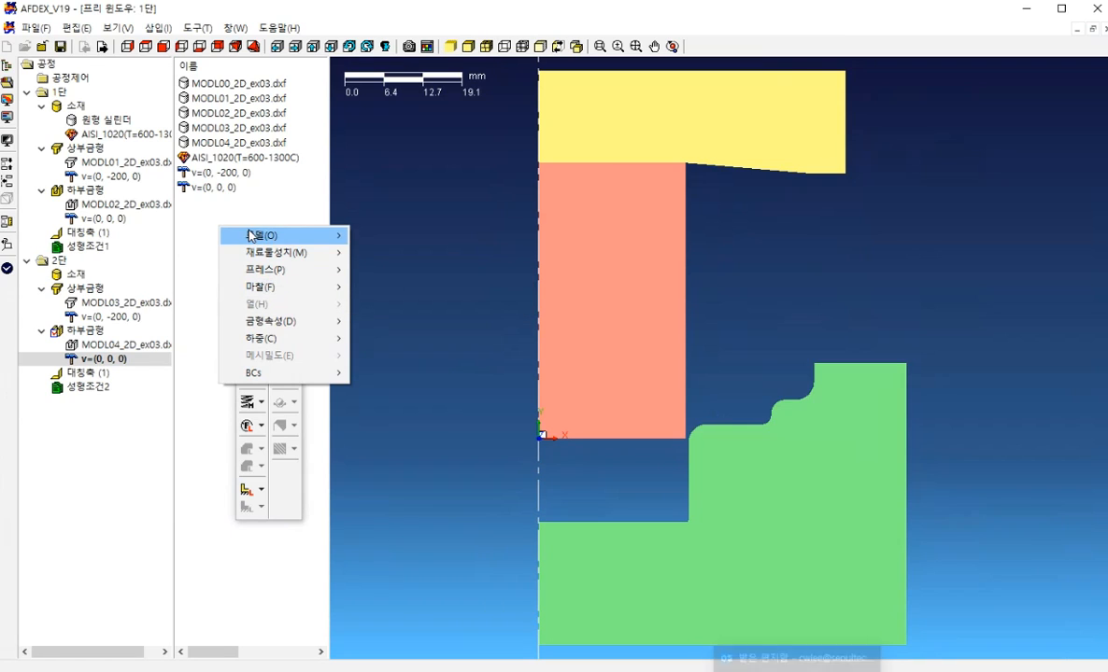
mouse_move(256, 280)
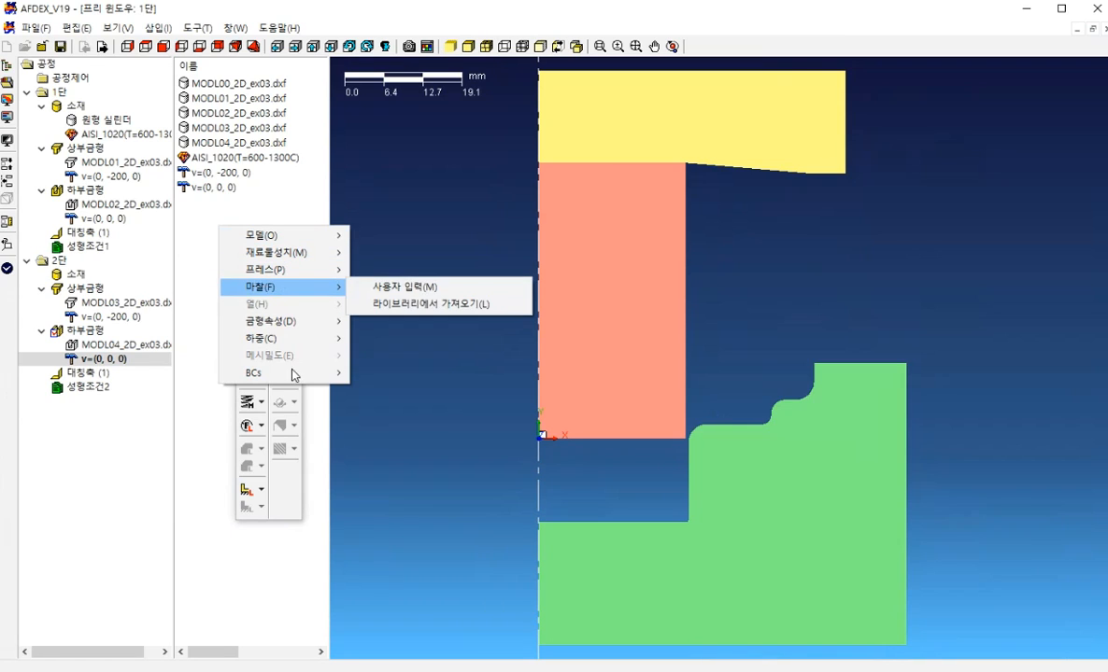
mouse_move(271, 373)
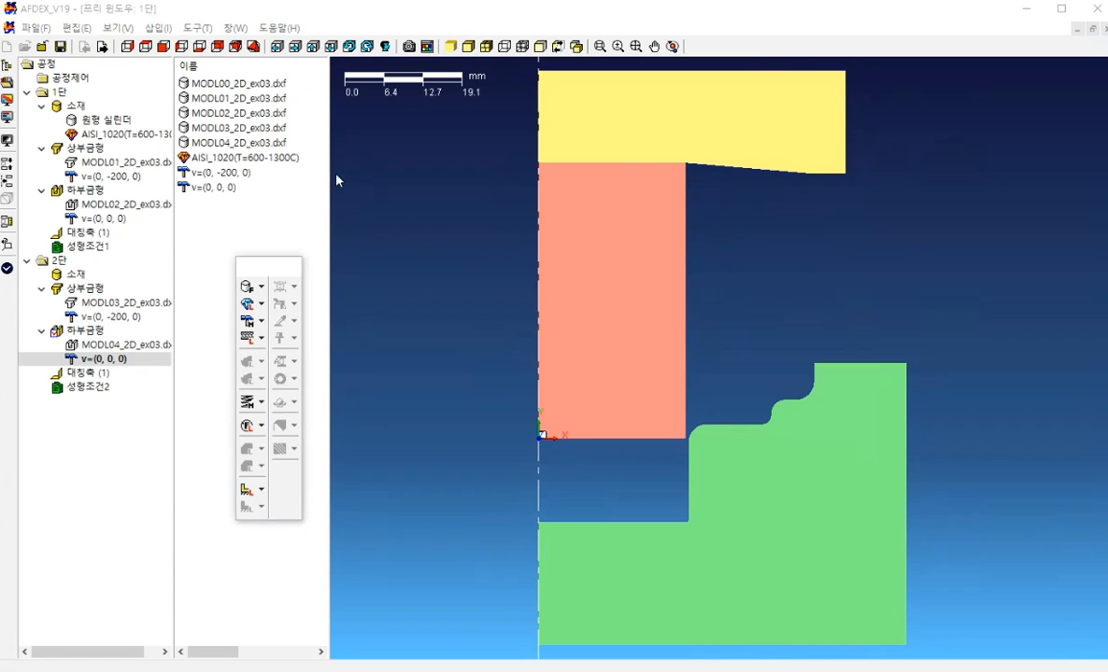
right_click(254, 224)
mouse_move(289, 281)
left_click(464, 299)
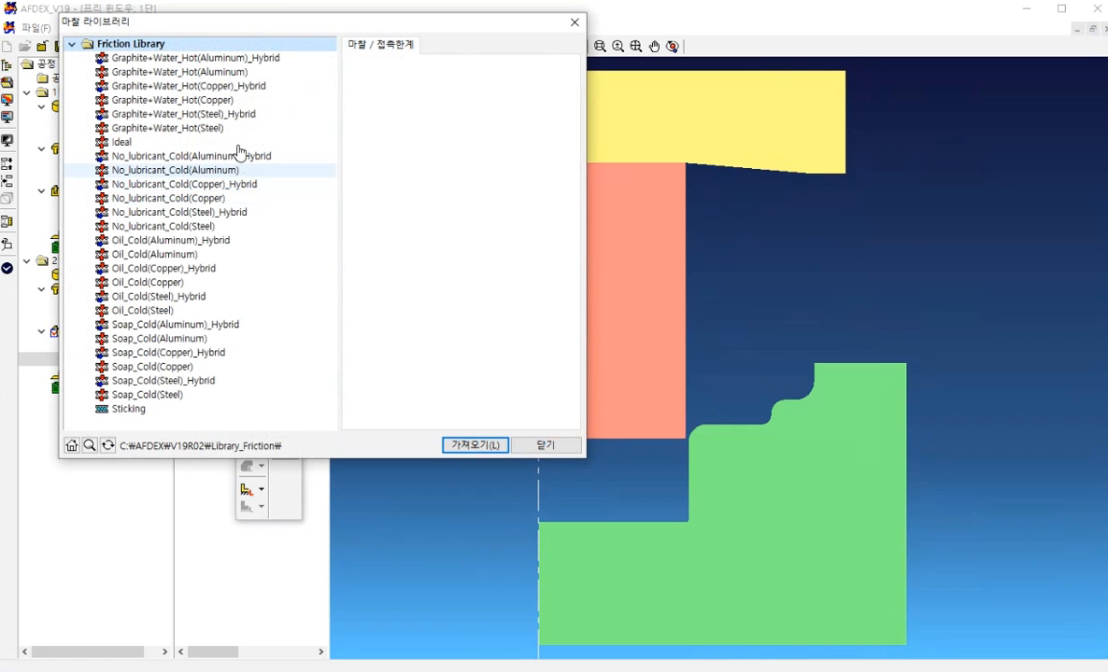
left_click(256, 116)
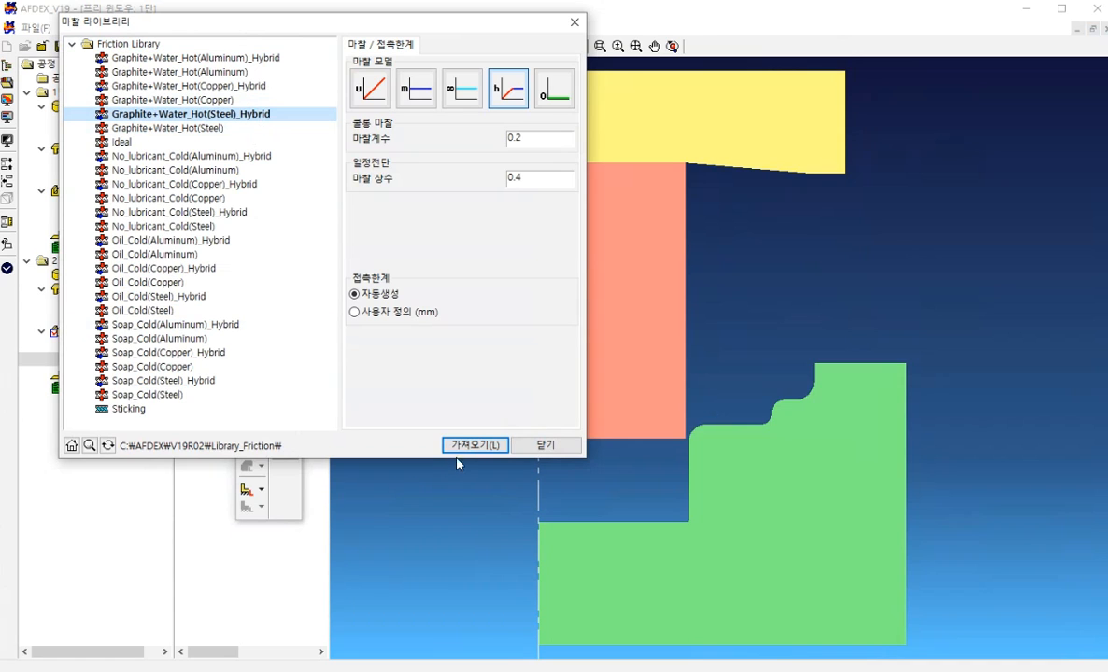
left_click(546, 447)
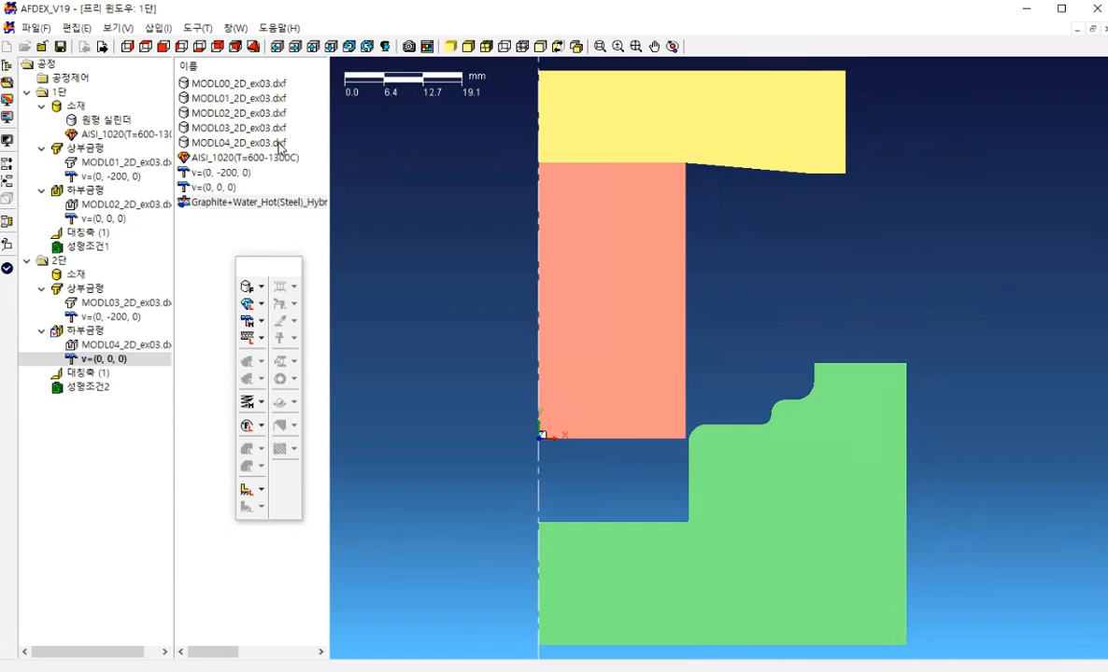
Step: Assign the Graphite+Water_Hot(Steel)_Hybrid friction to the upper and lower dies of both stages, and AISI_1020(T=600-1300C) to the stage 2 workpiece
left_click_drag(207, 202, 141, 337)
left_click_drag(190, 200, 121, 402)
left_click_drag(224, 159, 86, 307)
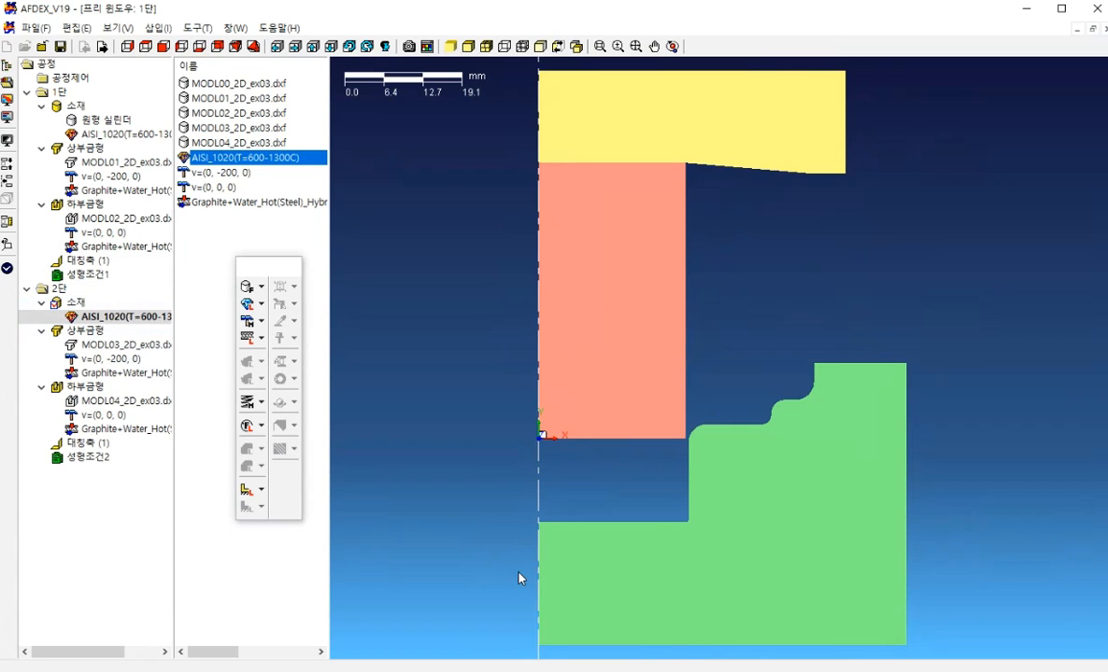
right_click(223, 186)
right_click(199, 232)
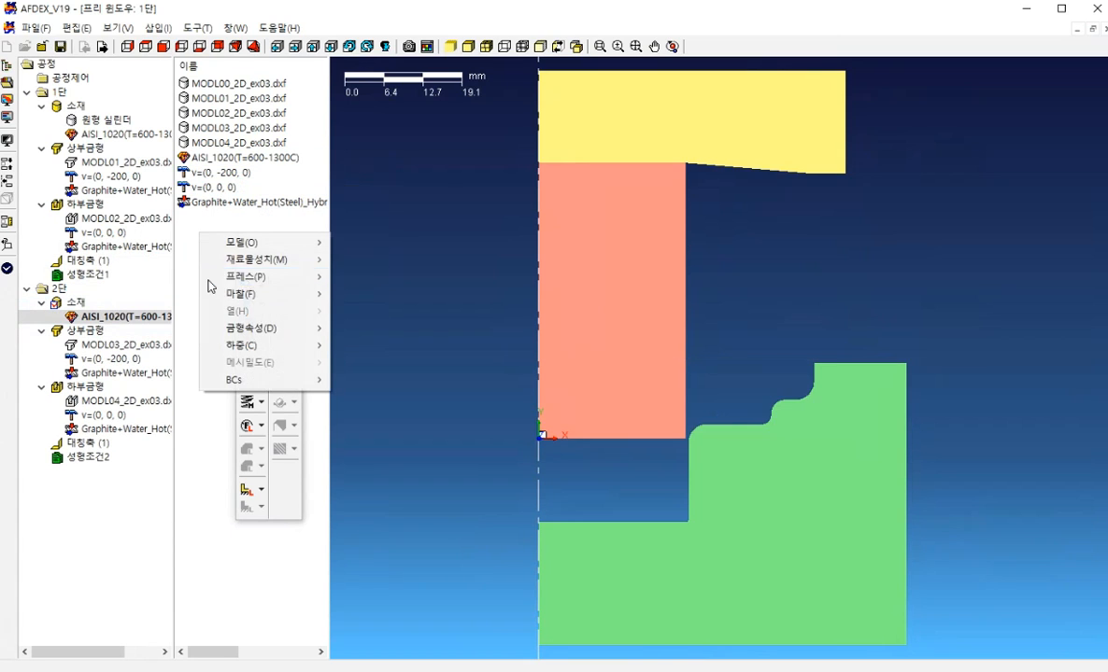
mouse_move(264, 327)
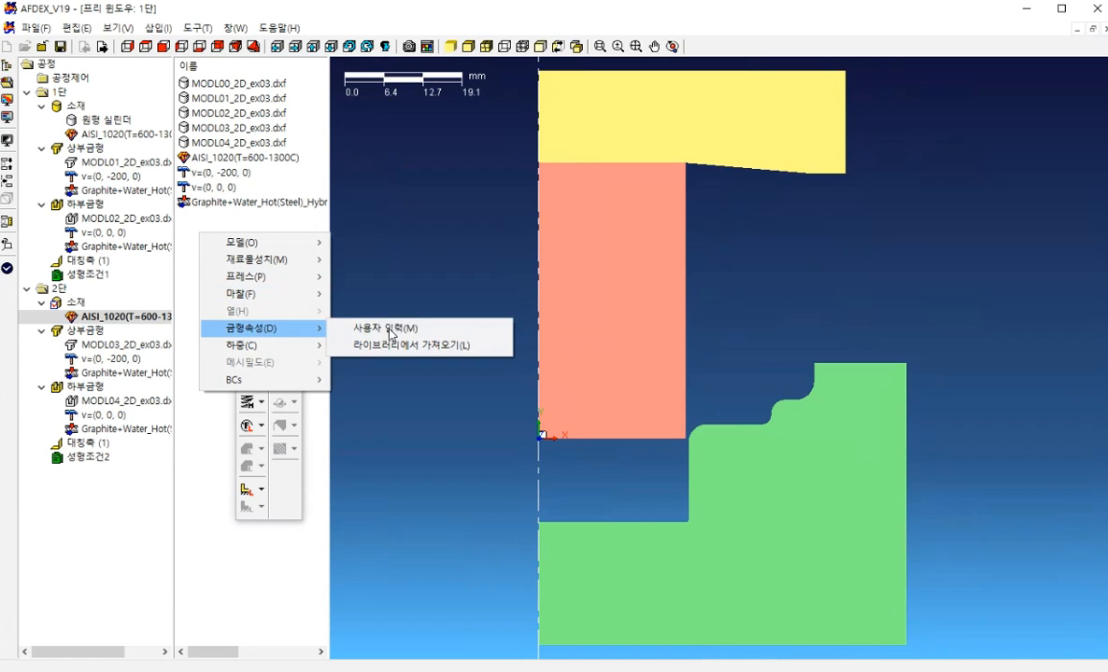
left_click(401, 327)
left_click(472, 339)
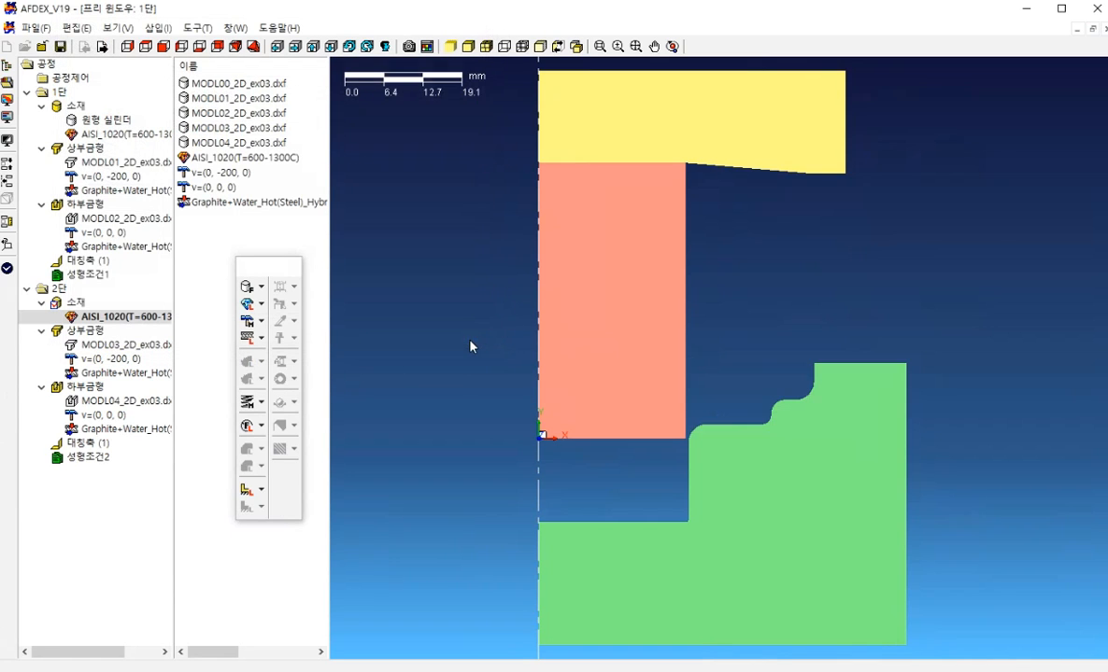
right_click(217, 240)
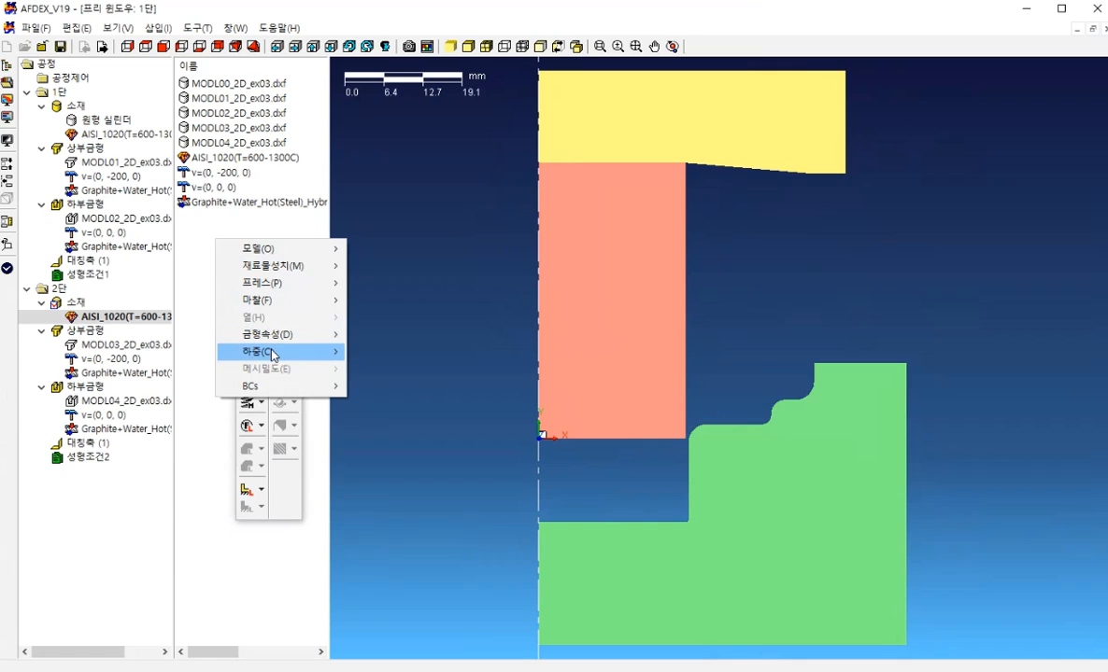
mouse_move(280, 357)
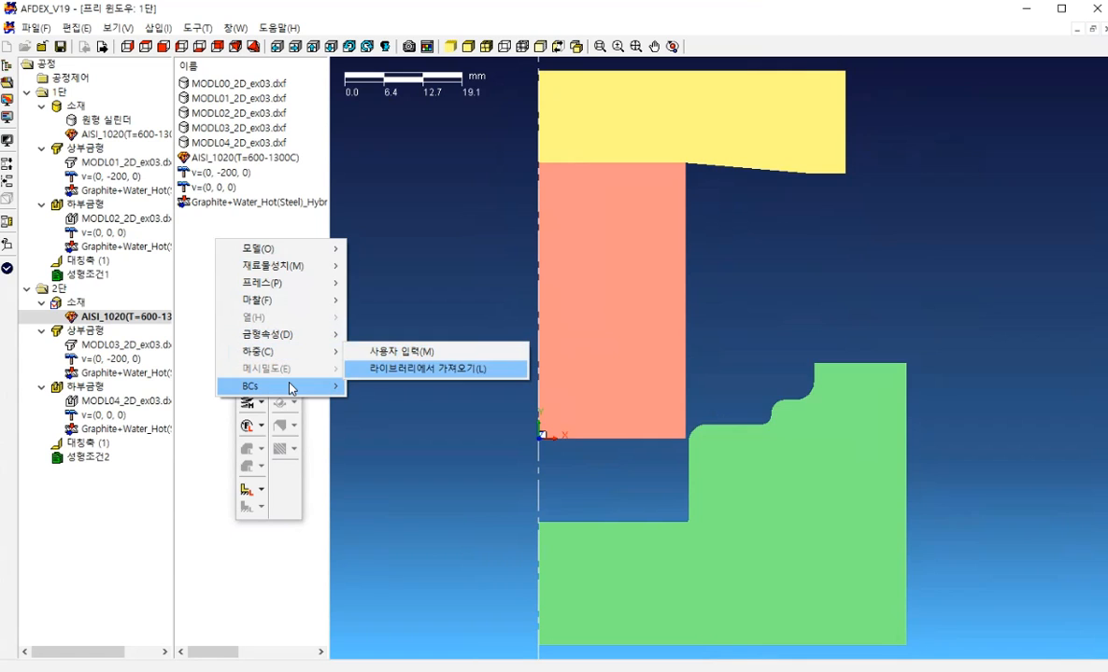
left_click(183, 208)
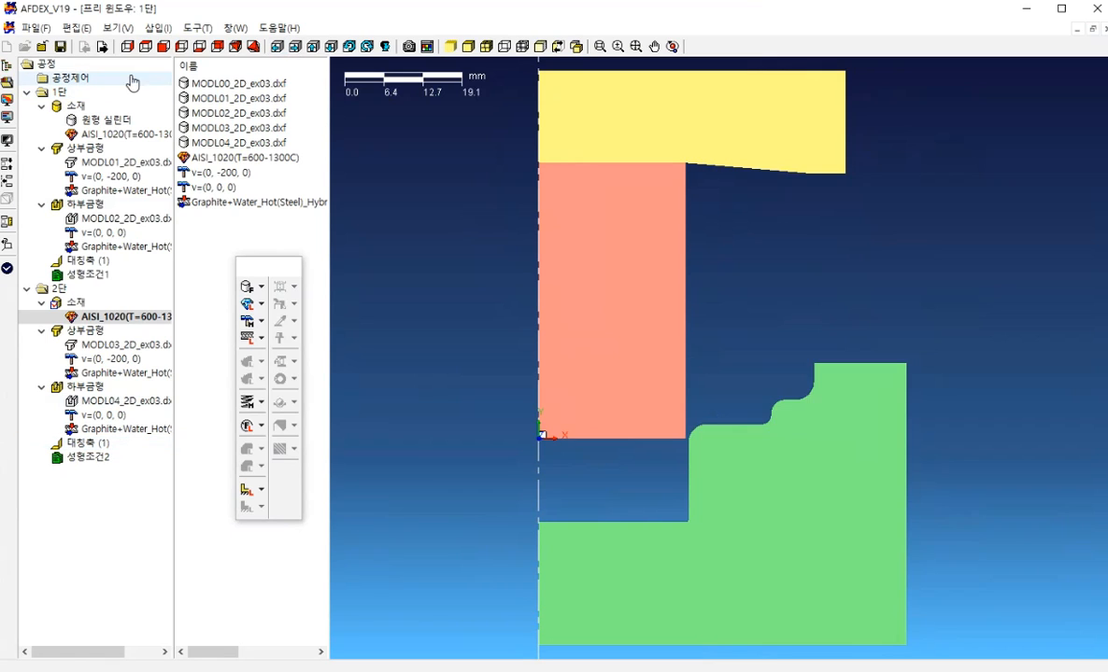
Step: Position the stage 1 dies against the workpiece with the positioner's automatic positioning along +Y
left_click(77, 93)
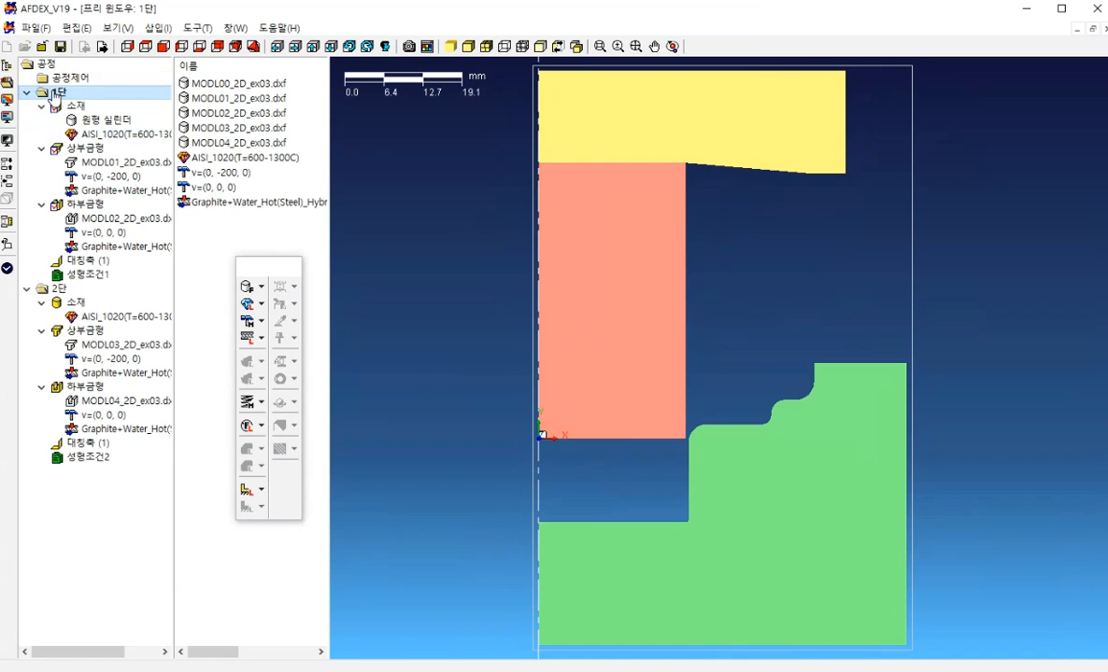
left_click(8, 170)
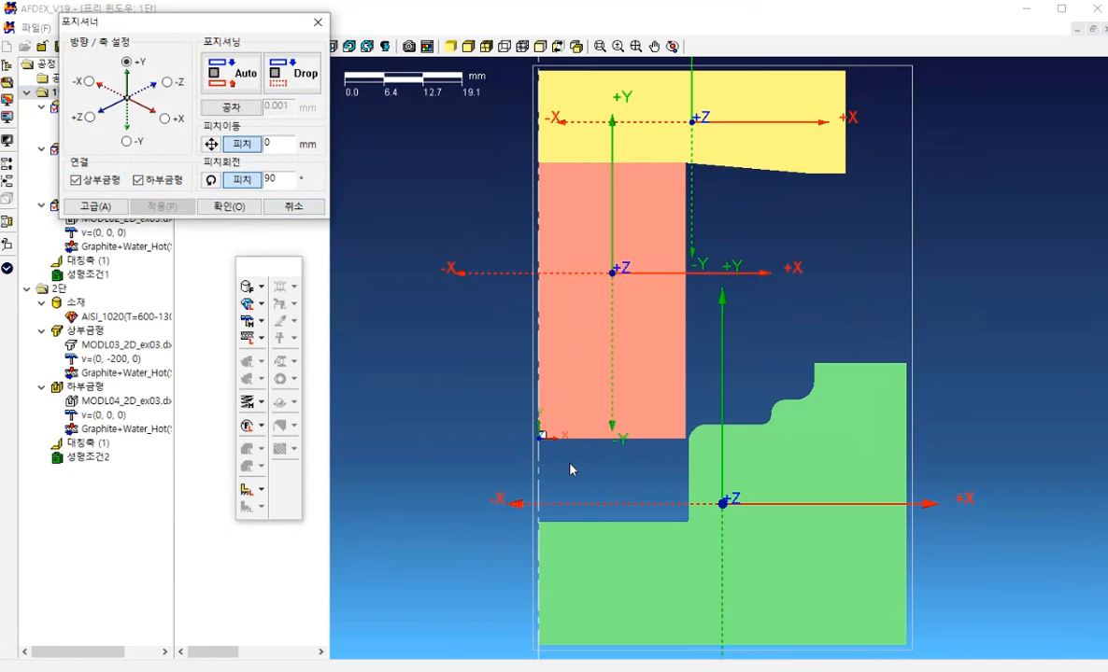
left_click_drag(175, 27, 201, 88)
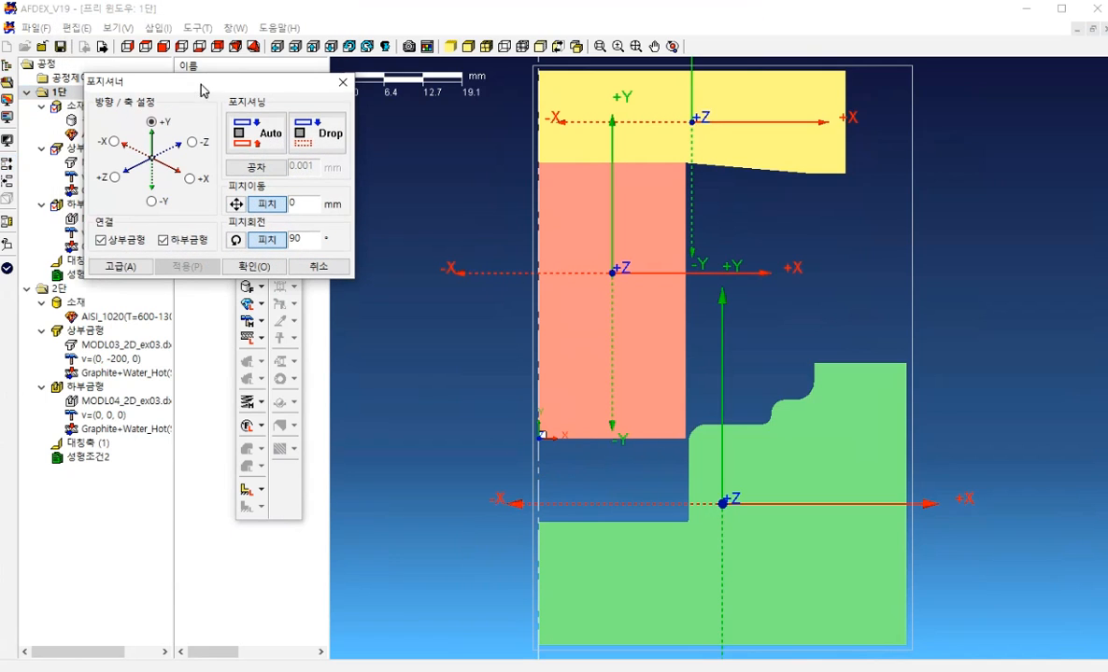
left_click(251, 145)
left_click(573, 404)
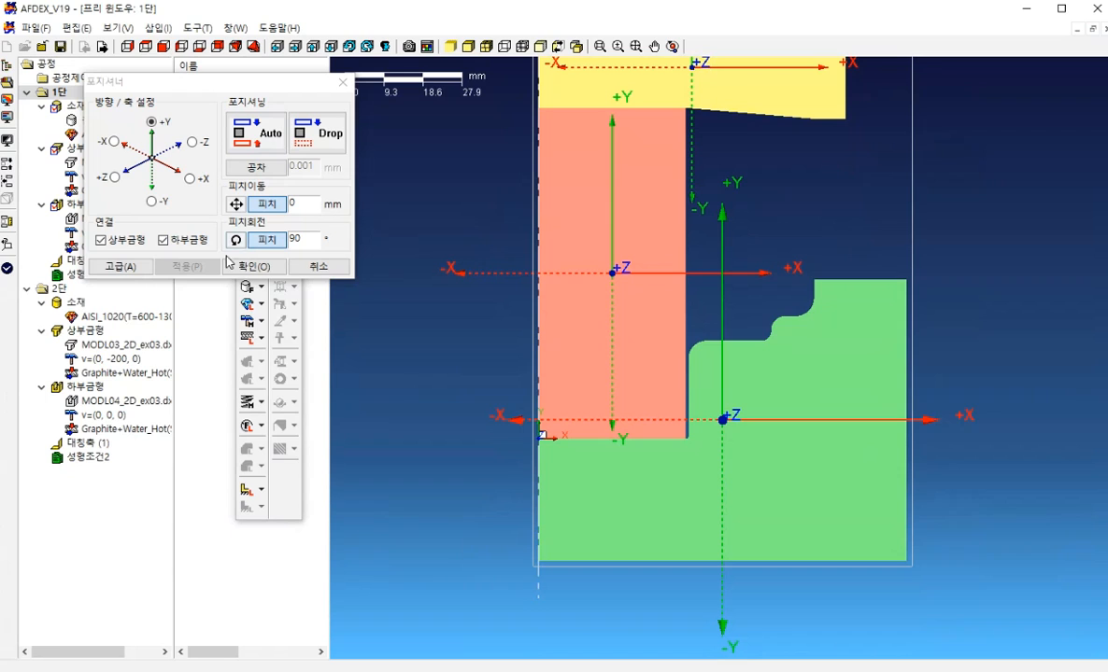
left_click(131, 267)
left_click(135, 269)
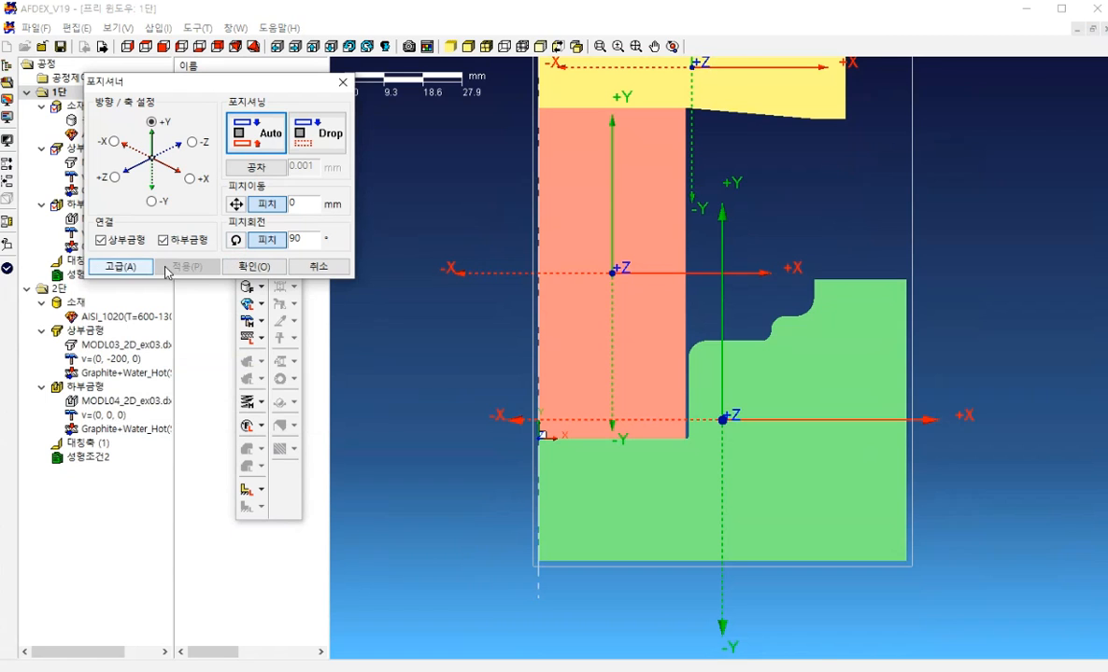
left_click(250, 266)
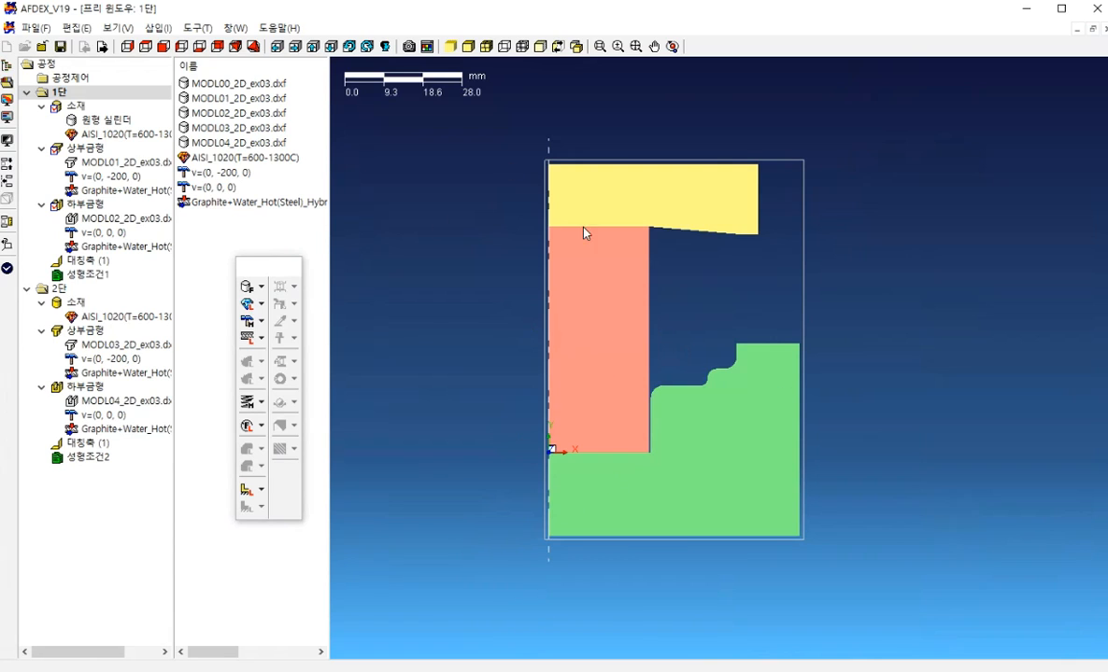
Step: Compare the stage 1 and stage 2 die layouts and check the process information settings
left_click(112, 316)
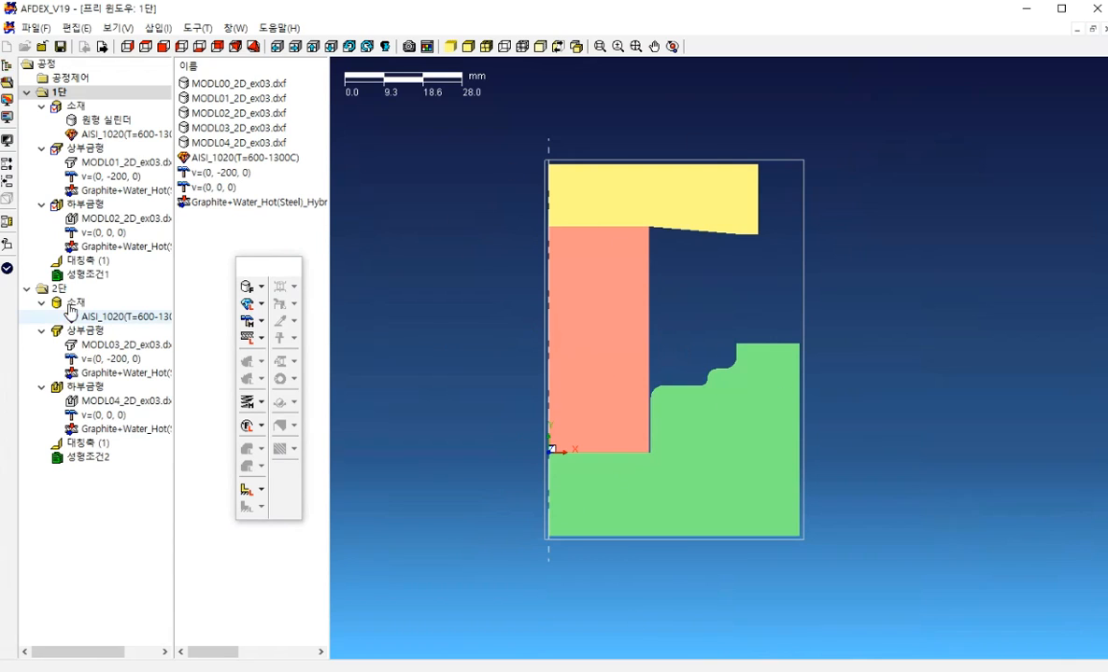
left_click(59, 289)
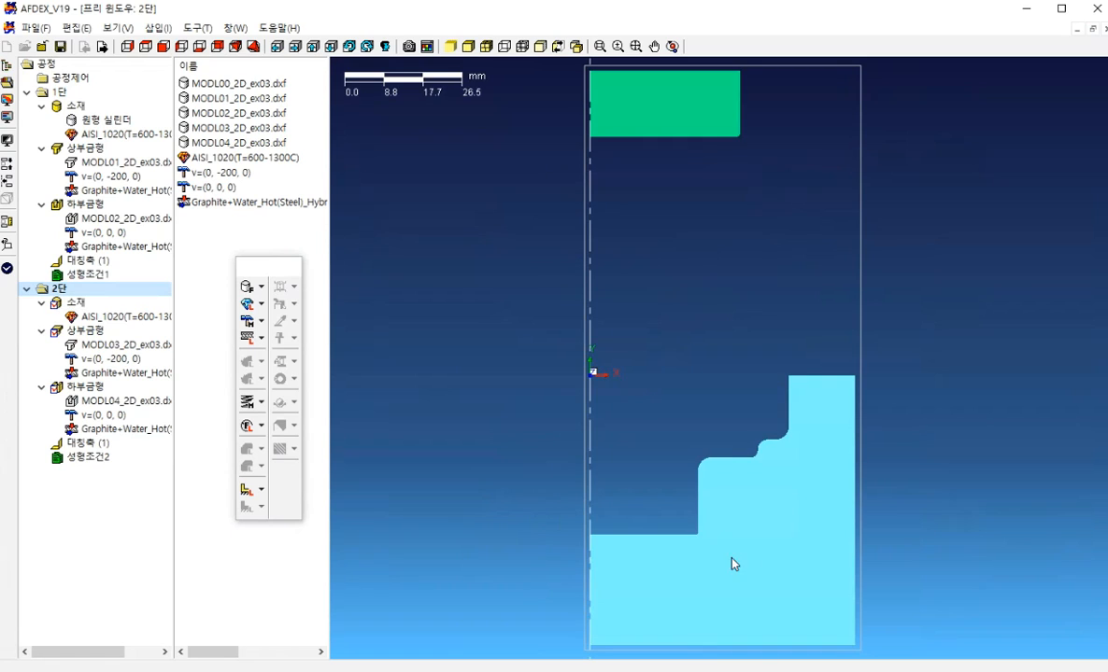
left_click(62, 95)
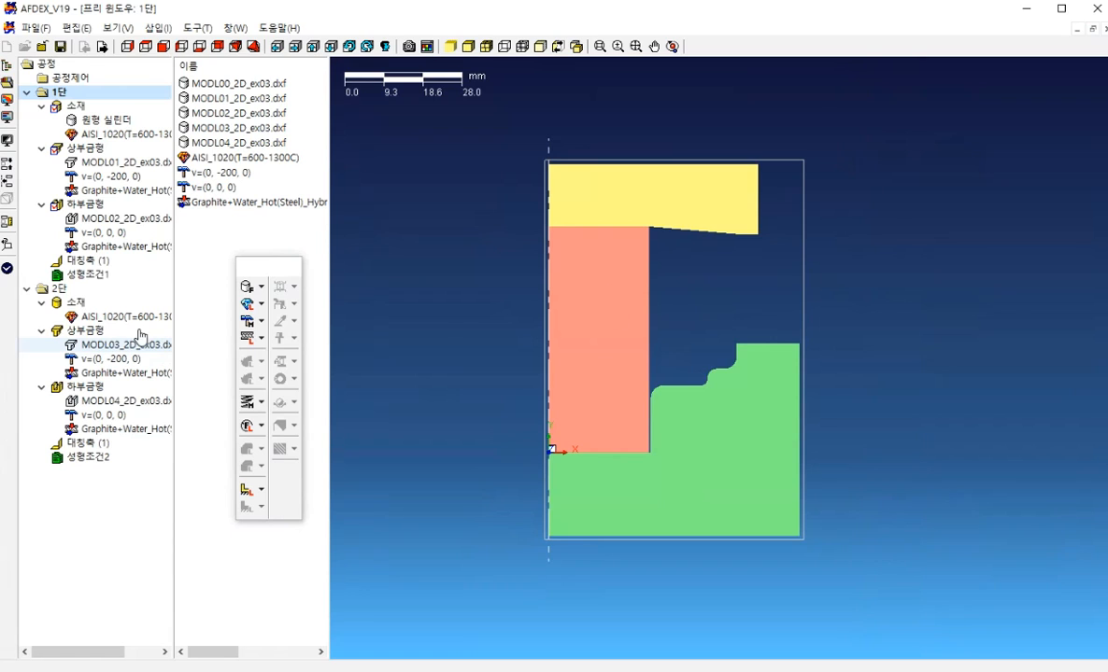
left_click(58, 289)
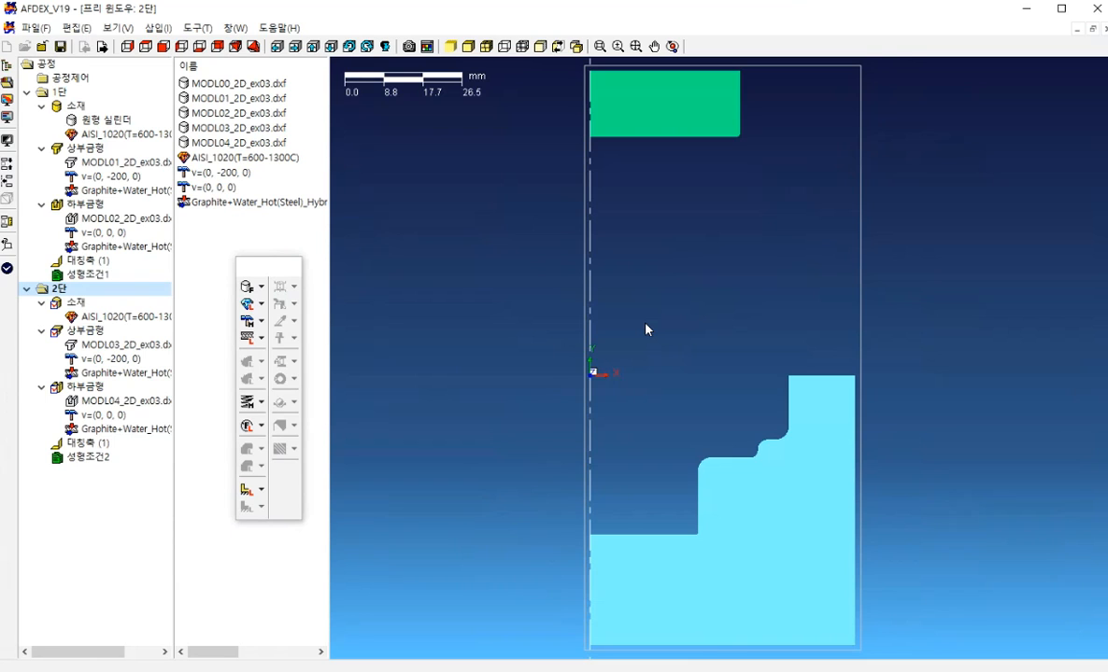
double_click(47, 63)
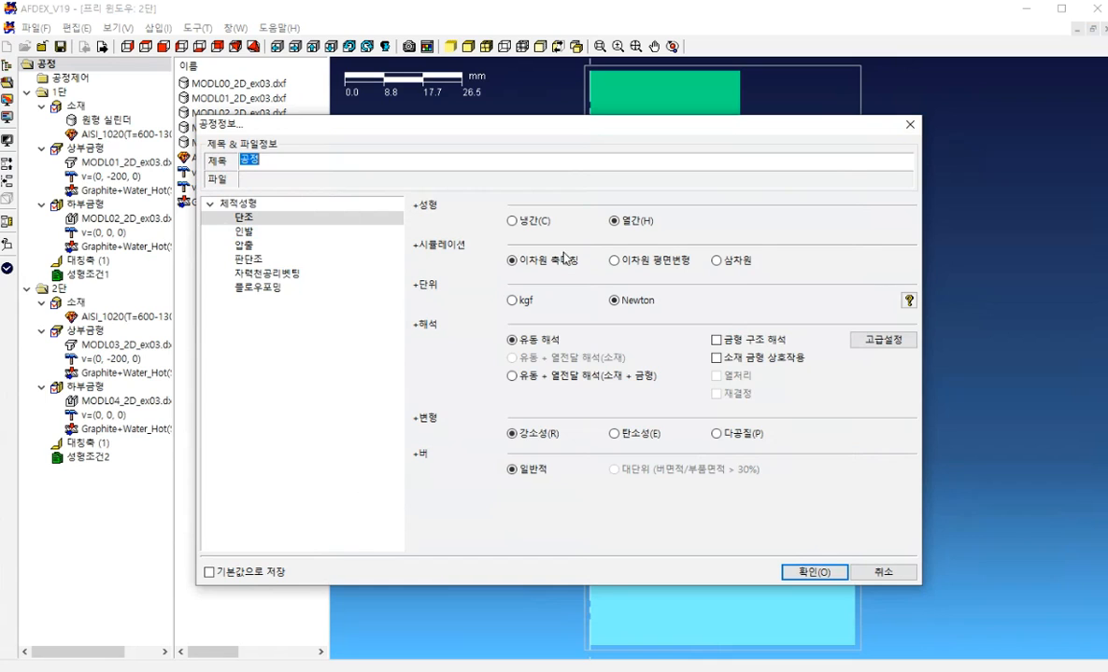
left_click(911, 126)
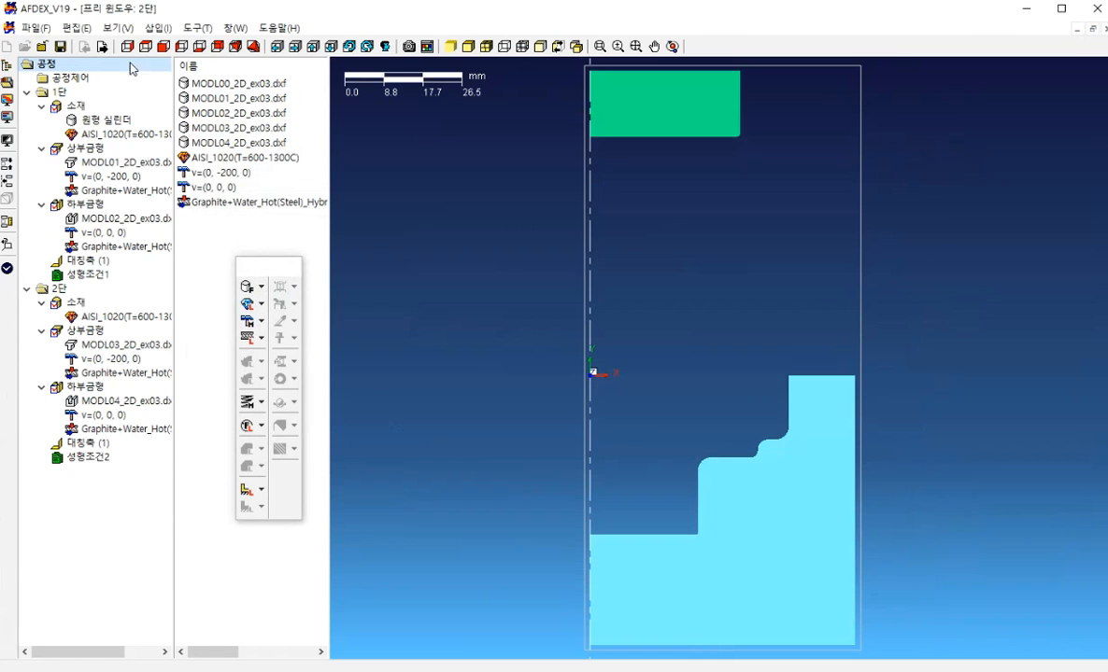
Step: Open the stage 1 forming conditions (성형조건1) and check the required stroke settings on the PowerPoint slides
left_click(81, 278)
double_click(81, 280)
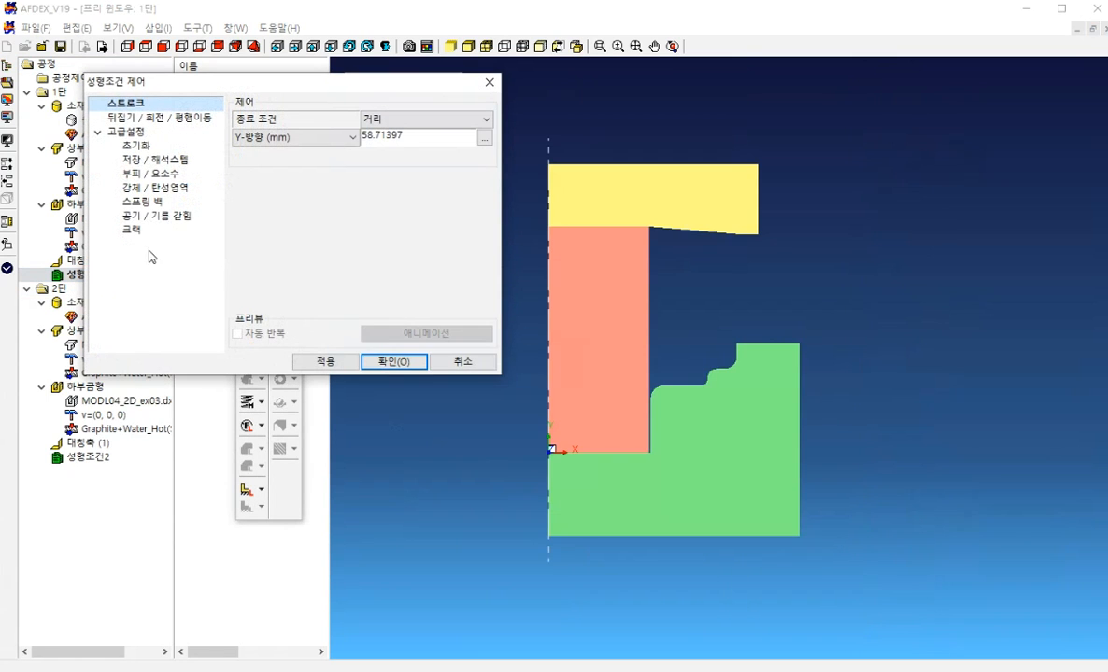
left_click_drag(129, 82, 216, 102)
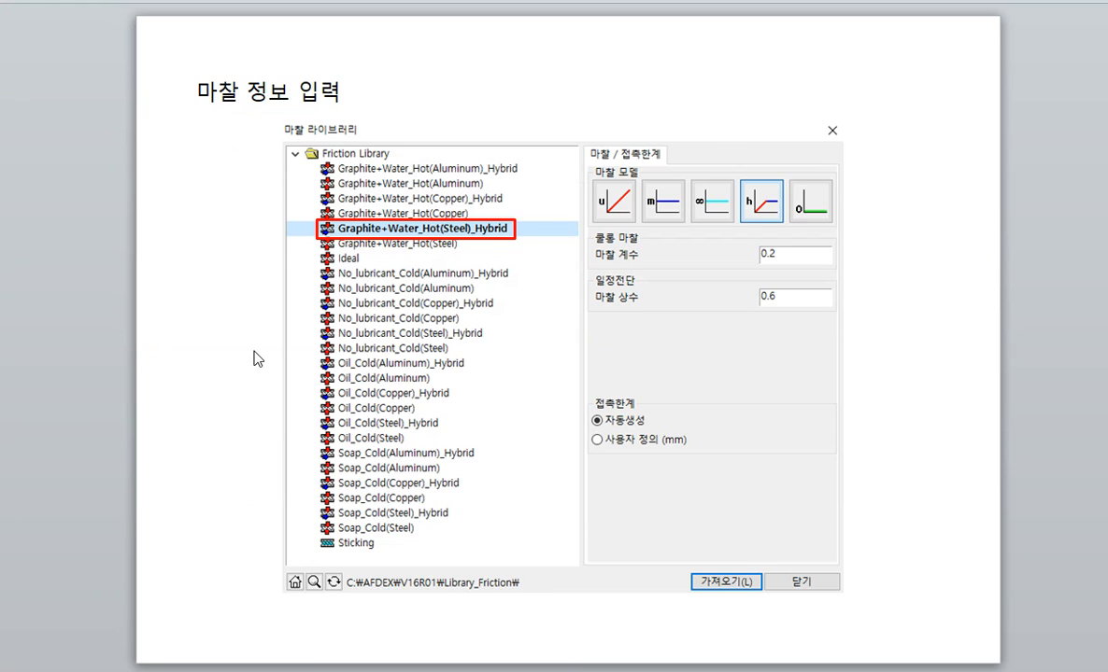
scroll(266, 348, "down", 1)
scroll(224, 318, "down", 1)
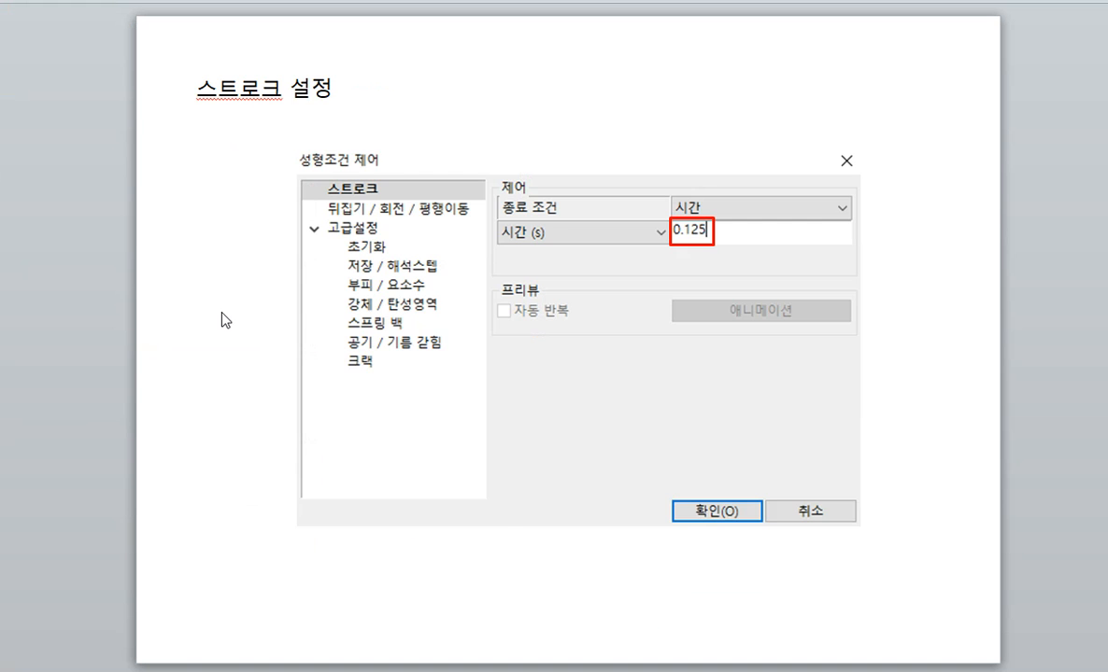
scroll(224, 318, "down", 4)
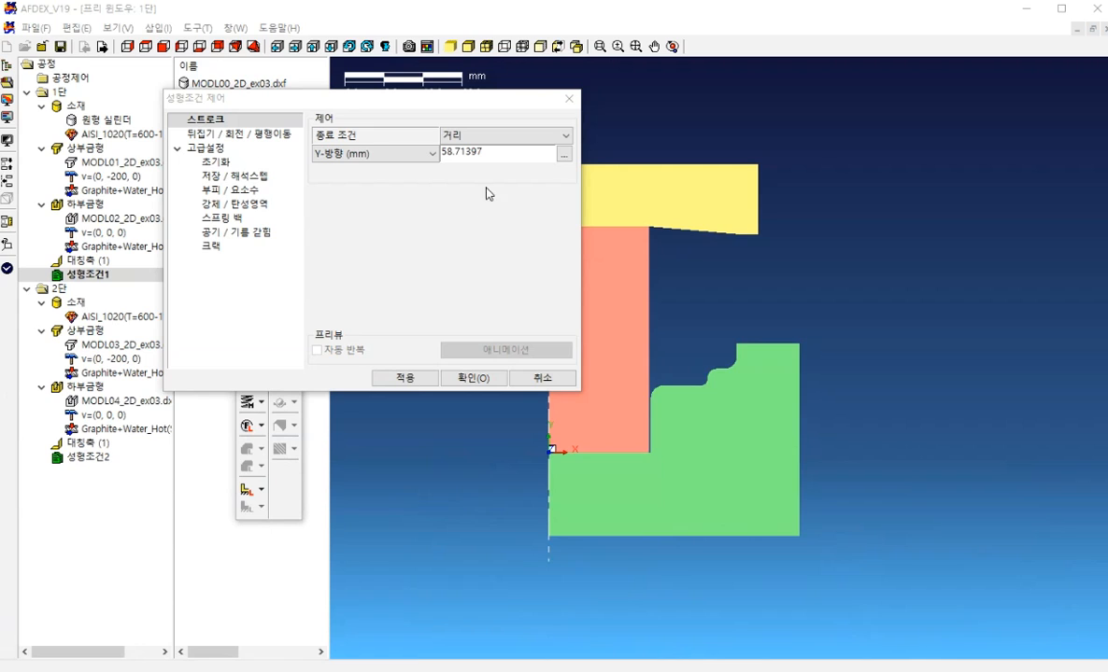
Step: Set the stage 1 stroke end condition to time (시간) with a value of 0.125 s
left_click(498, 137)
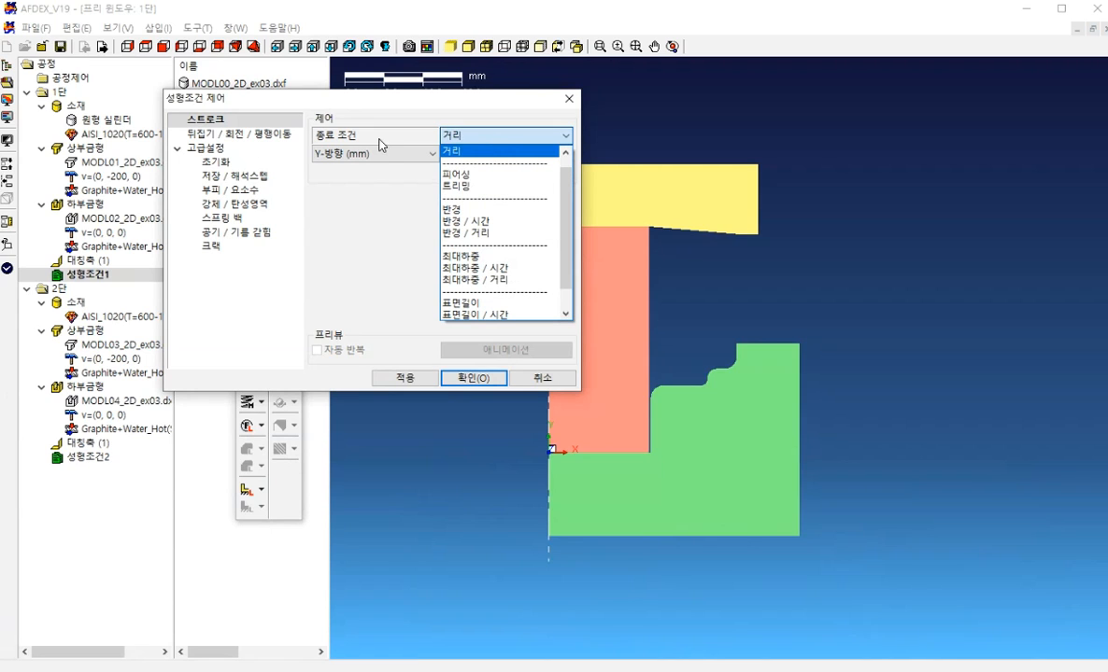
scroll(487, 258, "up", 1)
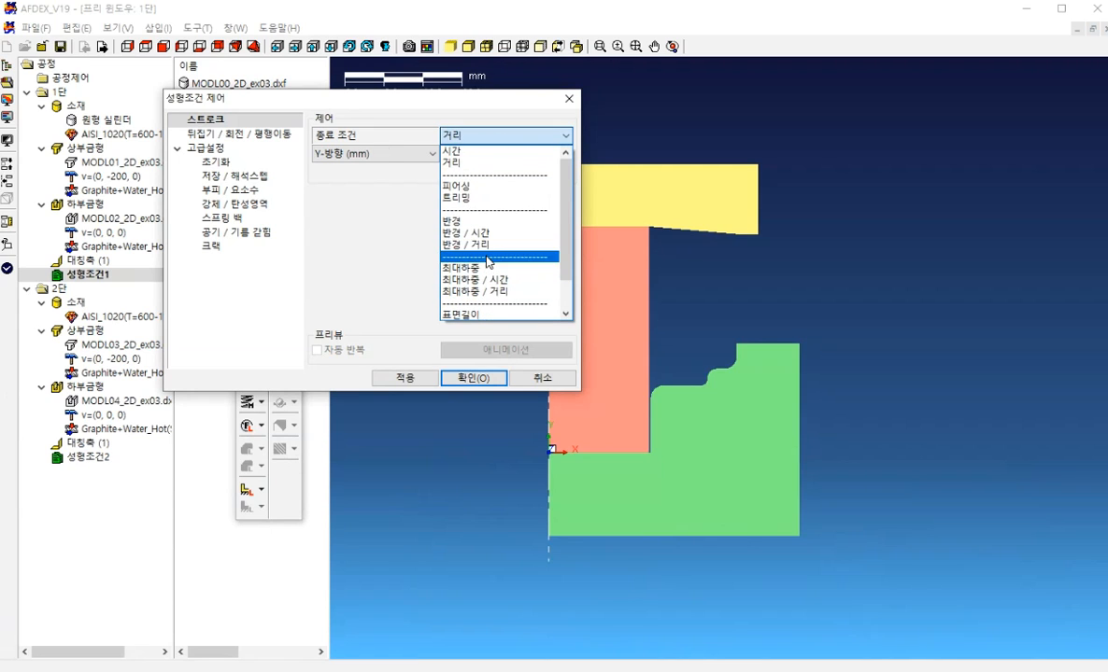
left_click(473, 152)
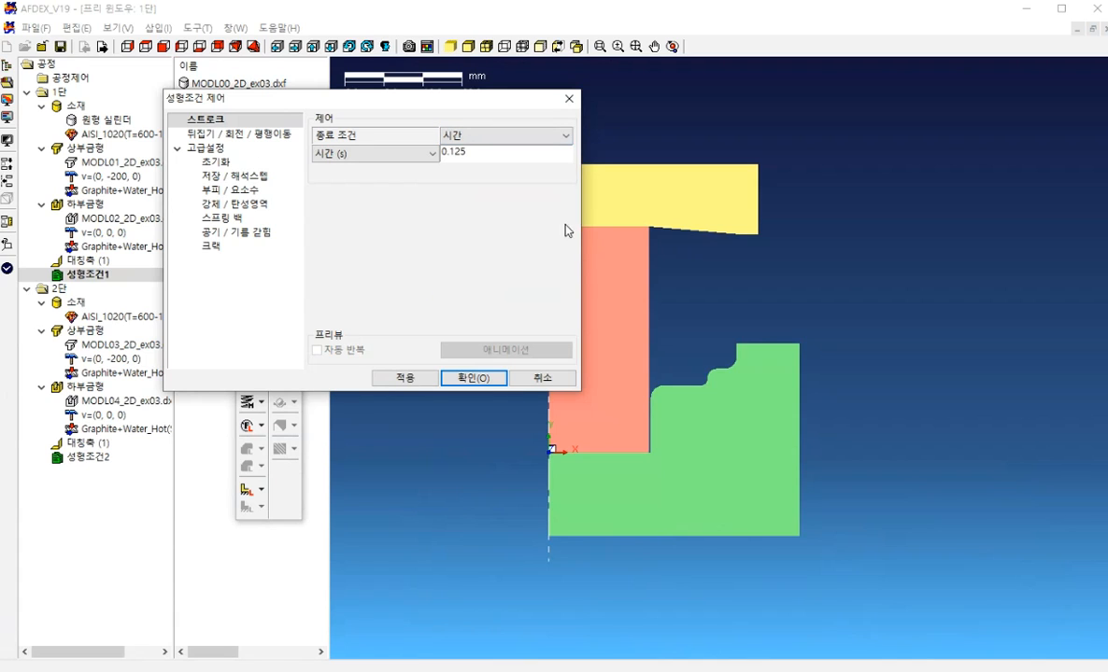
left_click(474, 378)
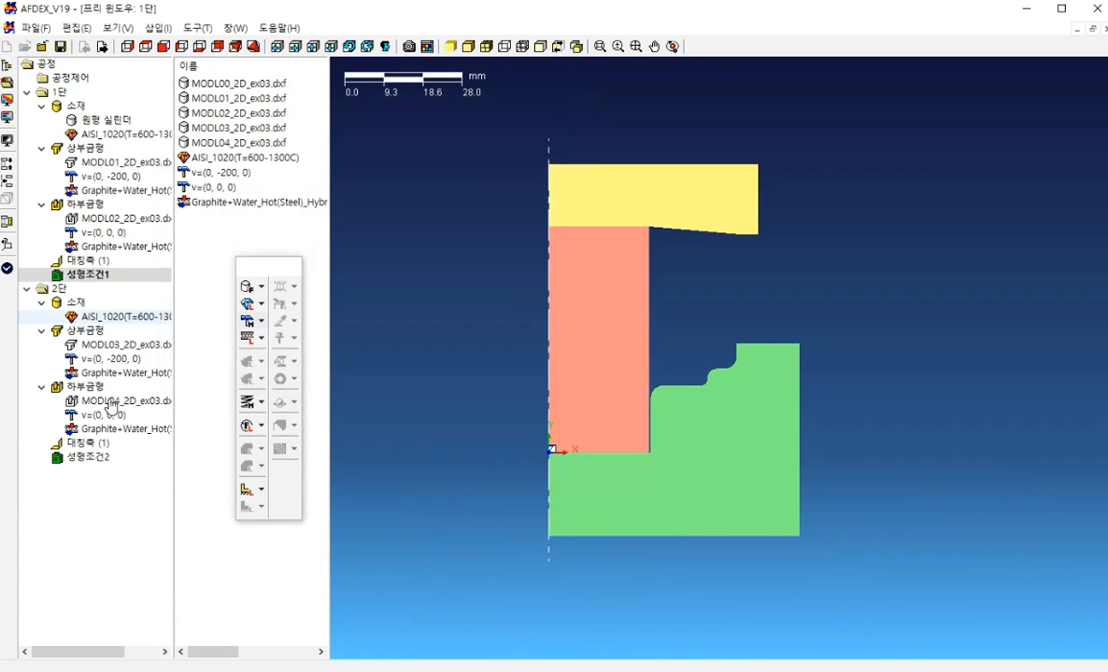
Step: Change the stroke end condition in the stage 2 forming conditions (성형조건2) to time (시간) and apply it
left_click(90, 457)
double_click(91, 463)
left_click(465, 137)
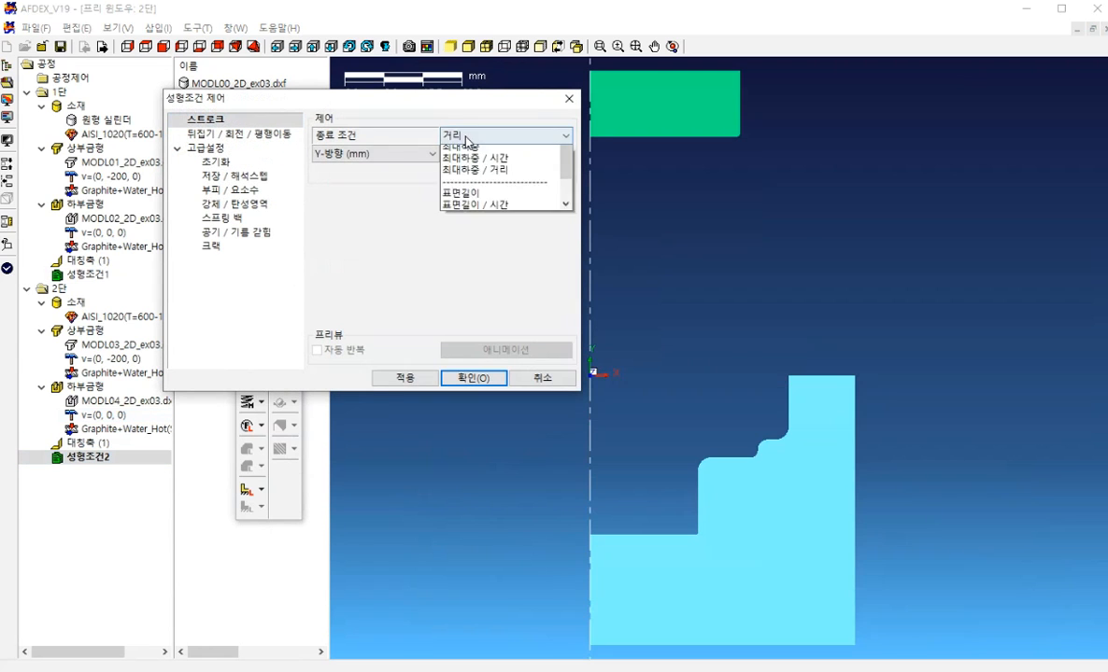
scroll(479, 239, "down", 1)
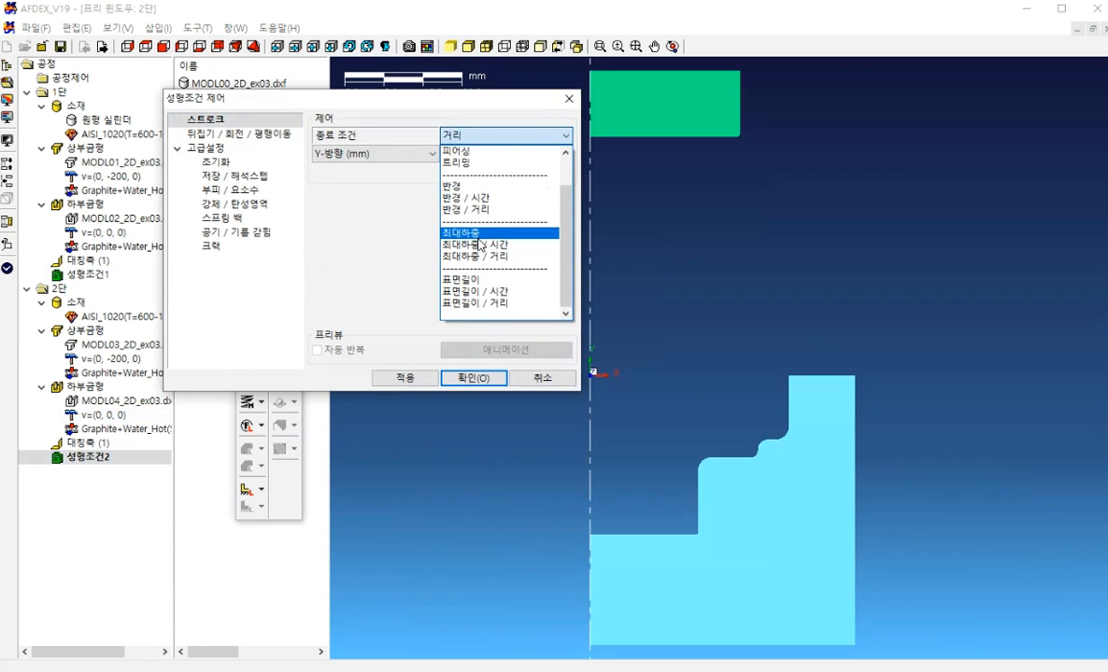
scroll(477, 239, "up", 1)
left_click(458, 151)
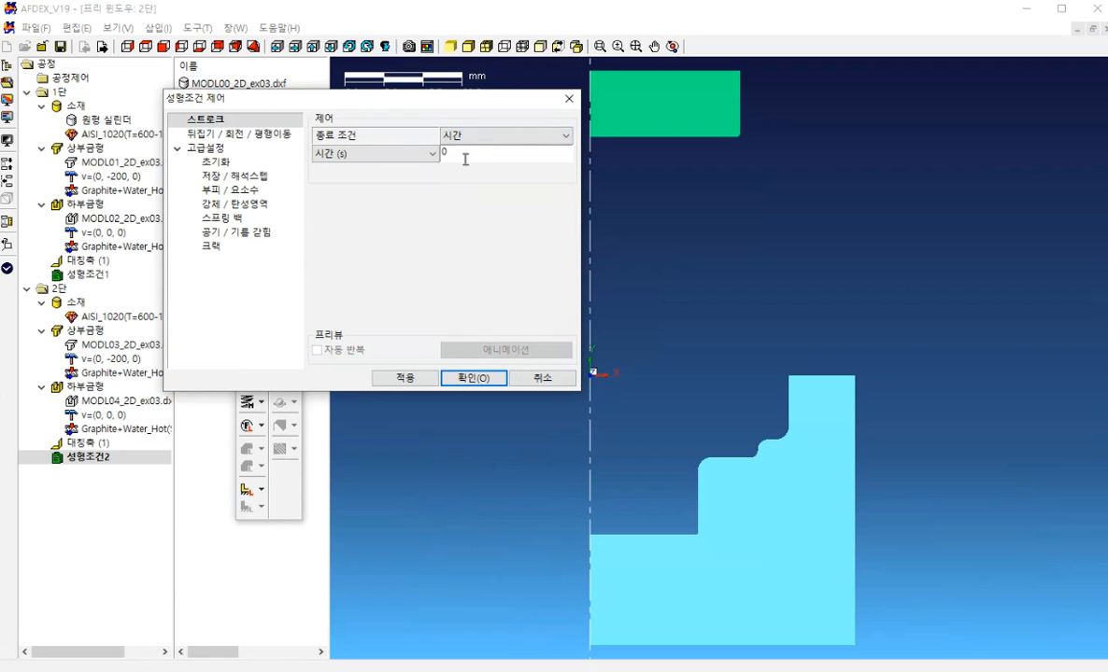
left_click(473, 377)
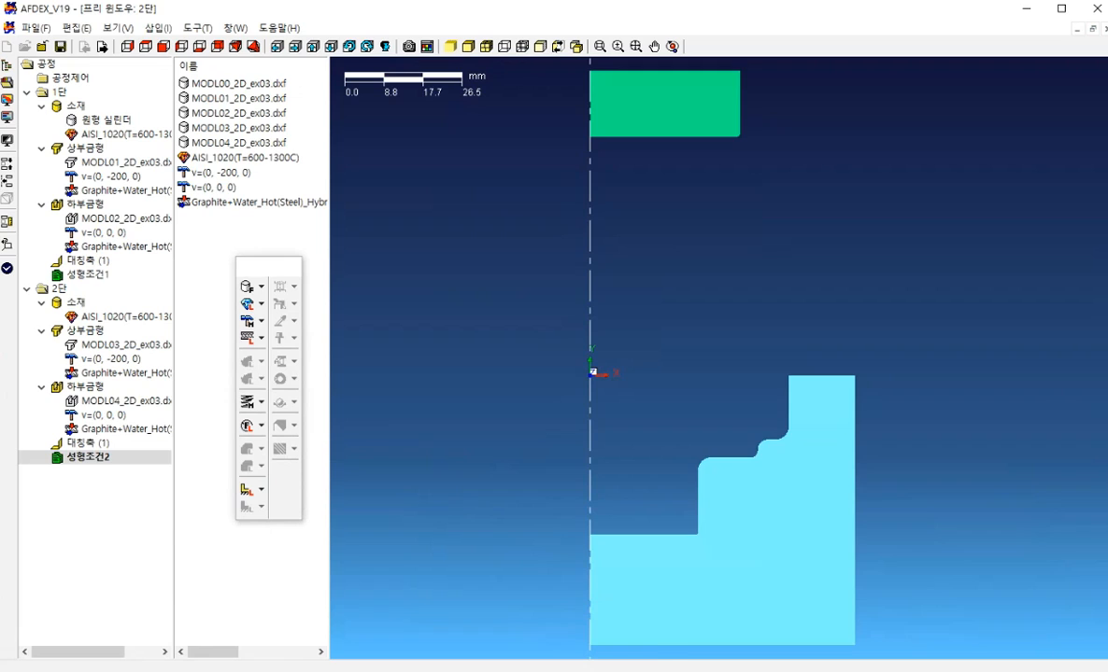
Step: Set the initial workpiece temperature in °C under initialization (초기화) in the stage 1 forming conditions
left_click(531, 660)
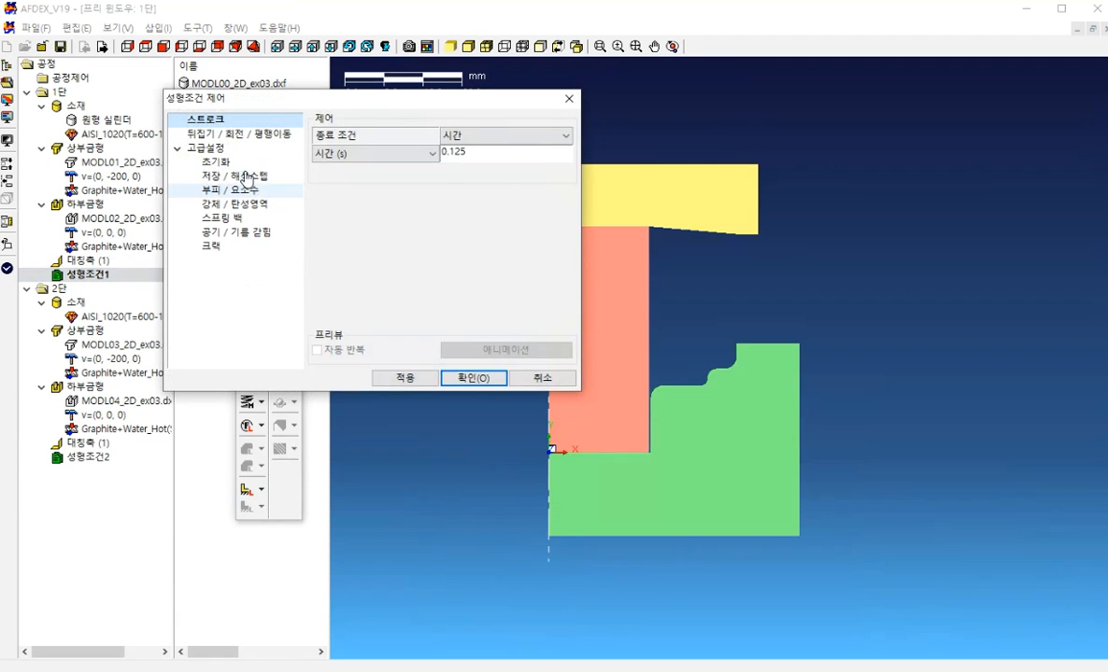
left_click(242, 175)
left_click(236, 163)
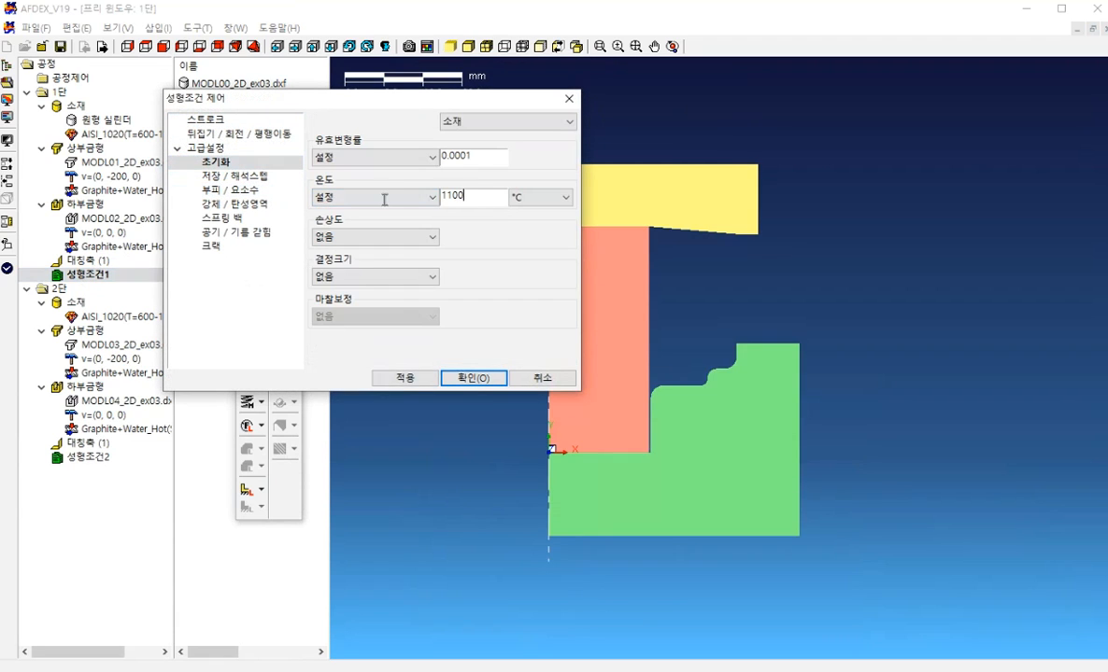
key("BackSpace")
key("BackSpace")
key("BackSpace")
key("BackSpace")
type("12")
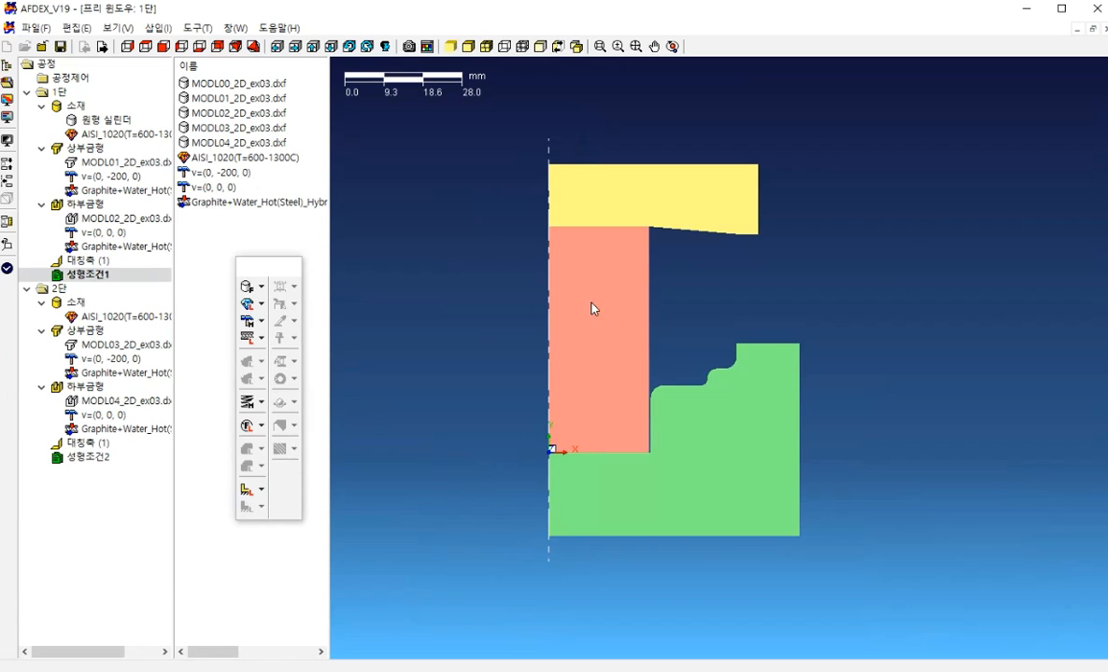
Step: Run the simulation data check and start execution of the analysis
left_click(9, 270)
left_click(407, 499)
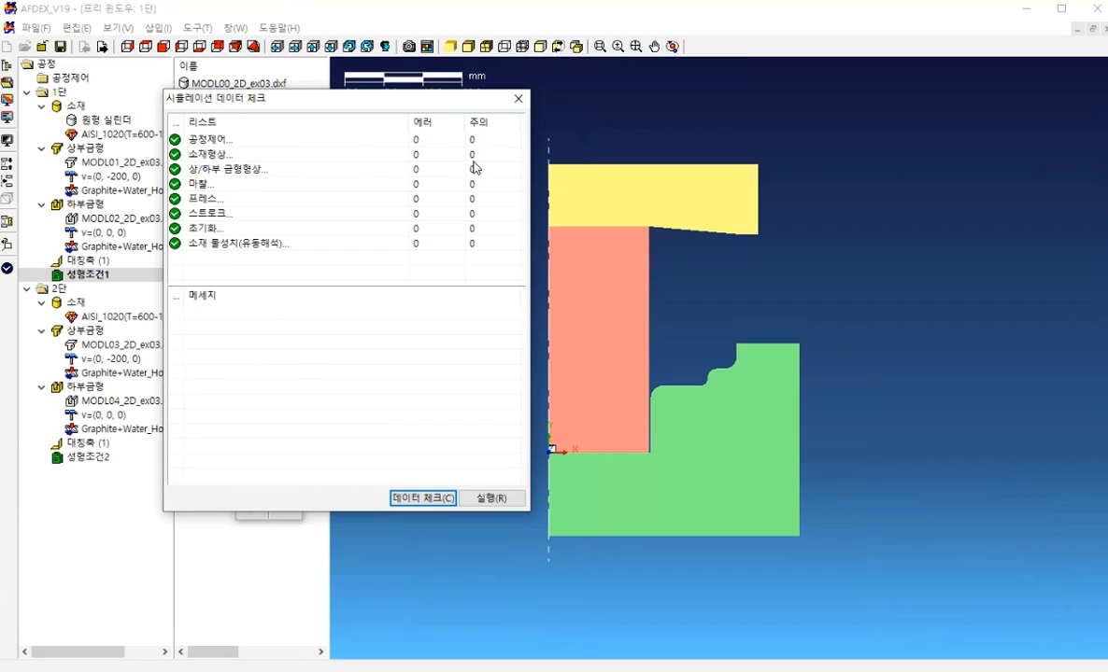
left_click(491, 500)
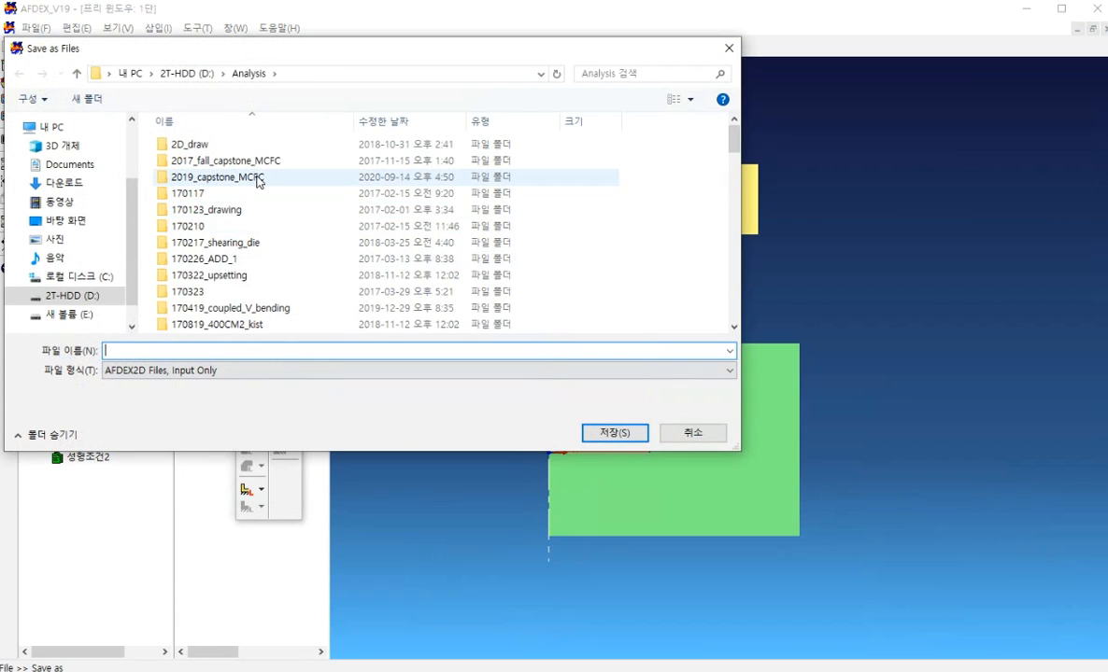
Step: Create the folder 20201006 inside Analysis and save the input there as afdex_1 to launch the solver
right_click(628, 226)
type("wf")
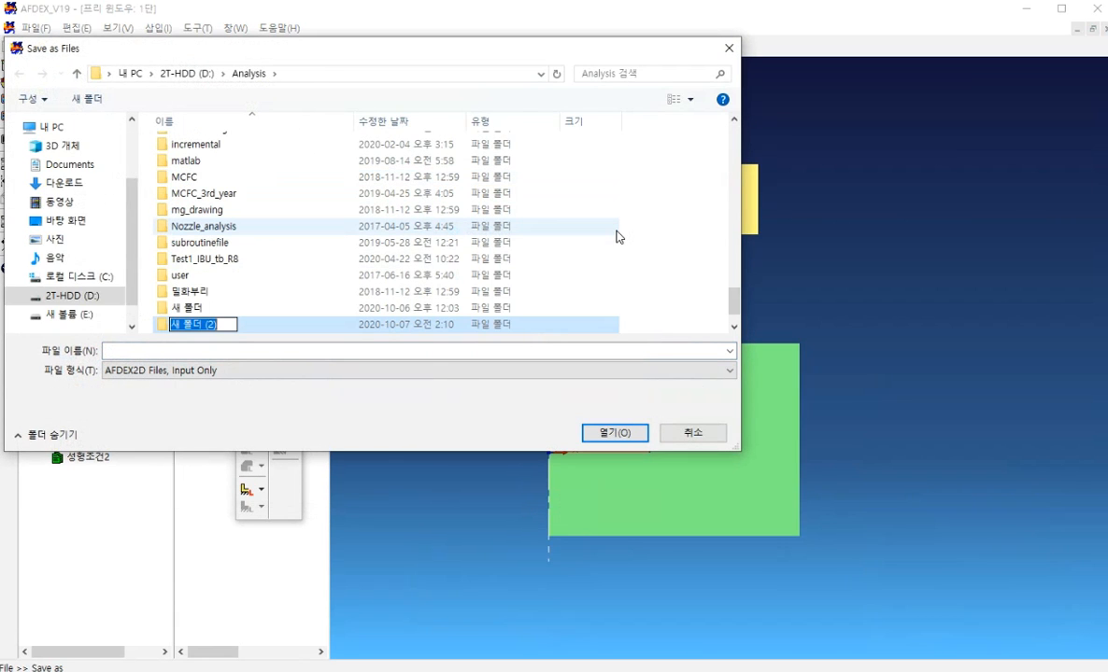
type("20201006")
key("Return")
key("Return")
left_click(174, 350)
type("afdex_1")
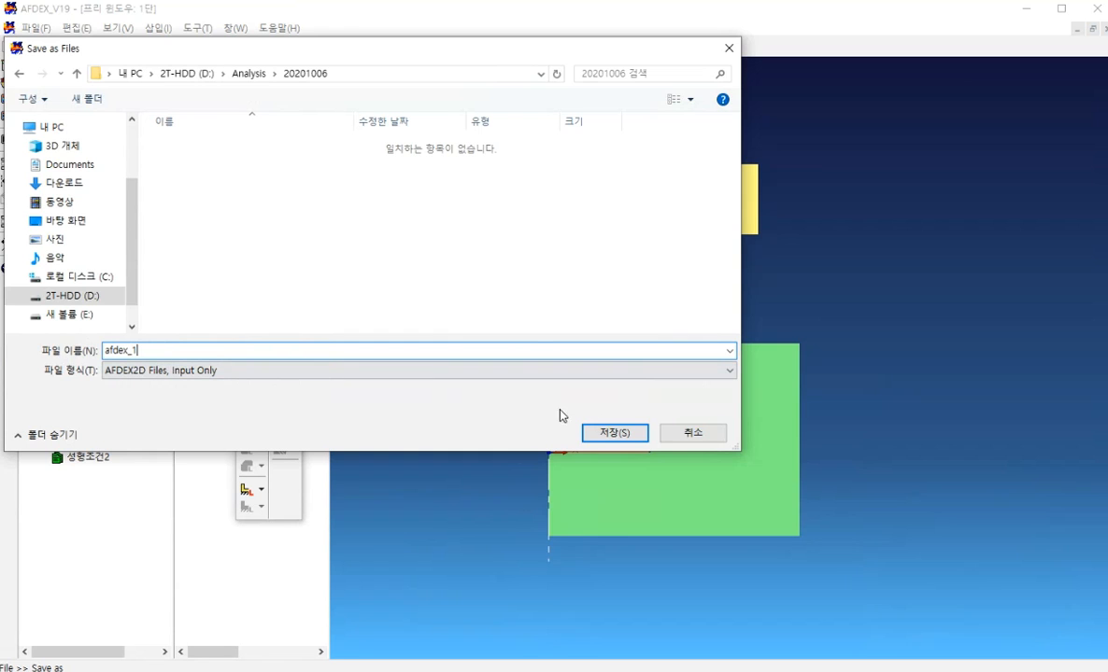
left_click(612, 433)
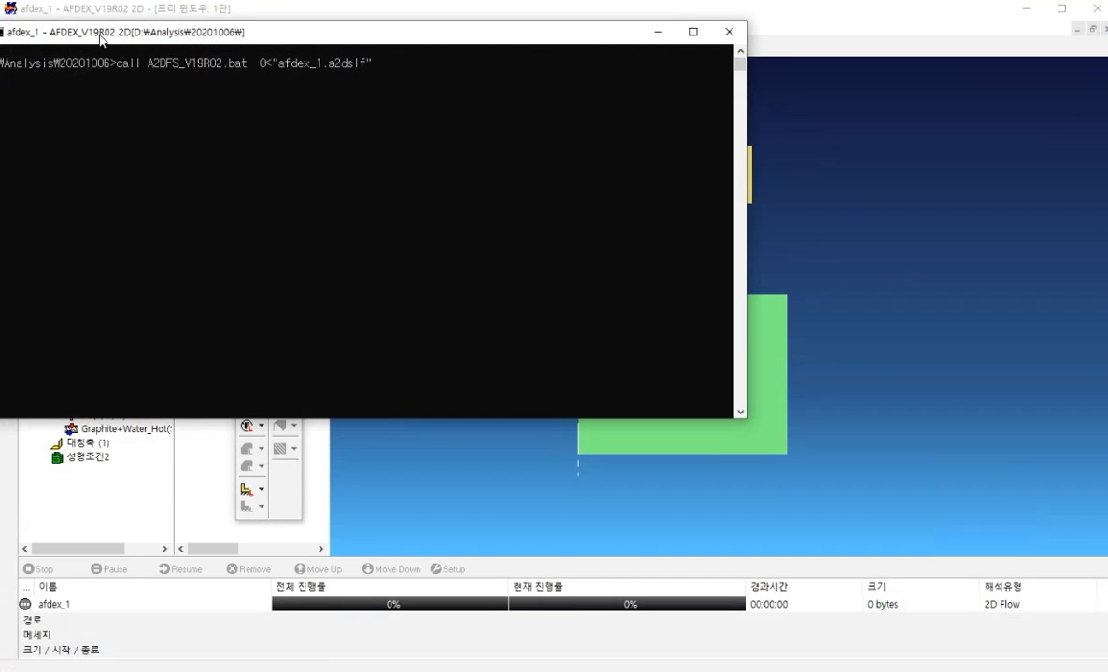
left_click_drag(101, 39, 132, 41)
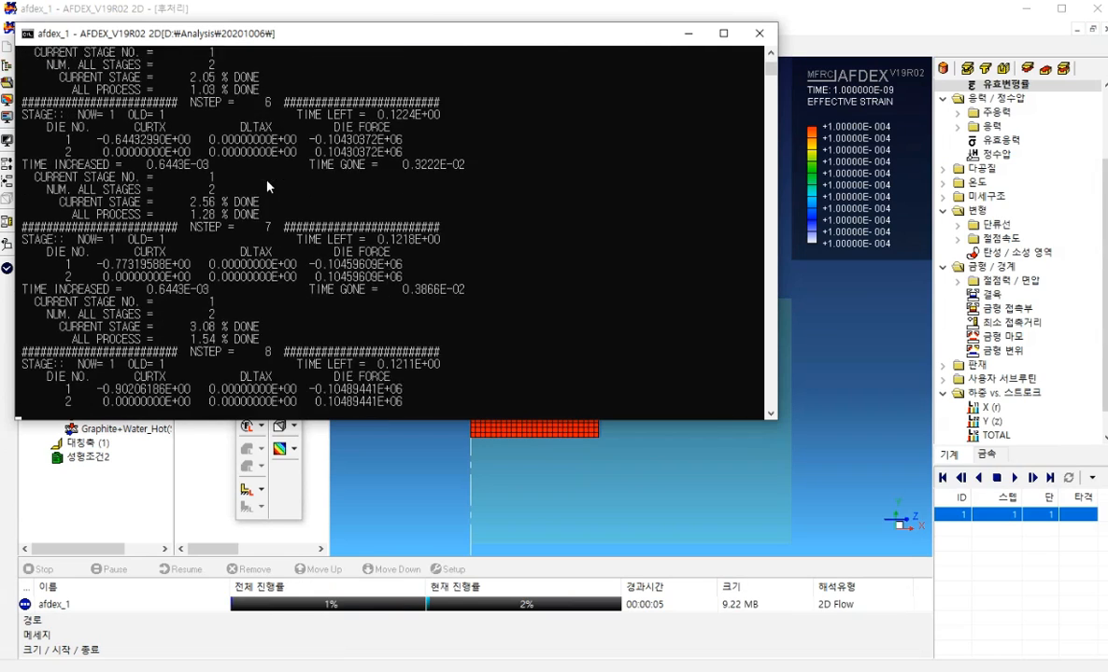
left_click(432, 497)
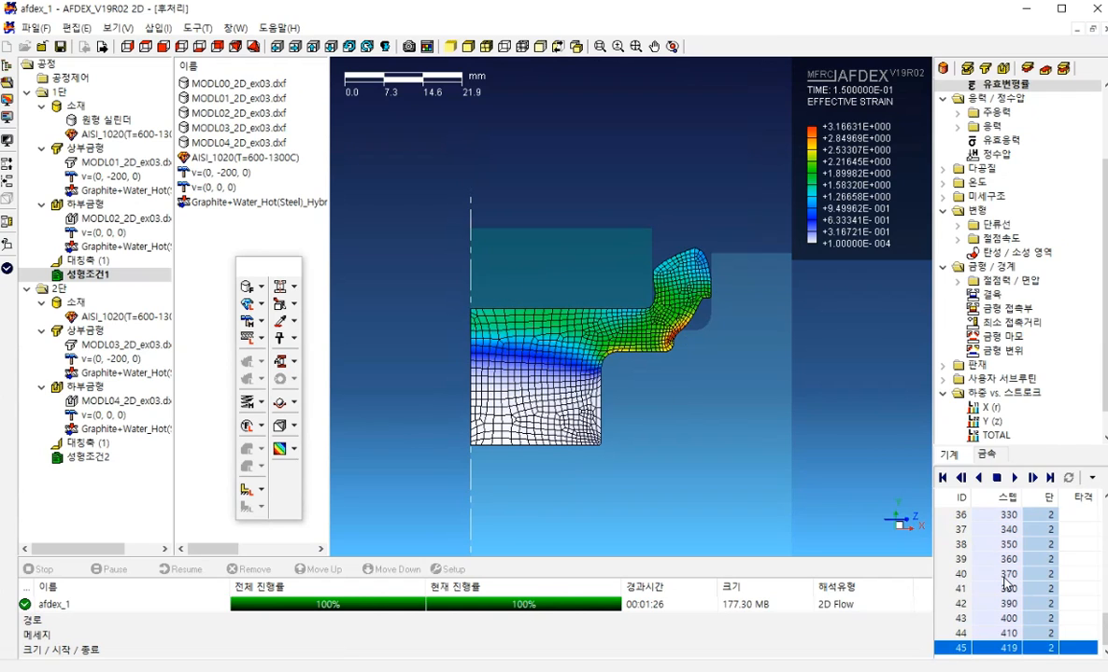
Step: Play the effective strain result from step 1 and move back through the early stage 1 frames
scroll(945, 565, "up", 12)
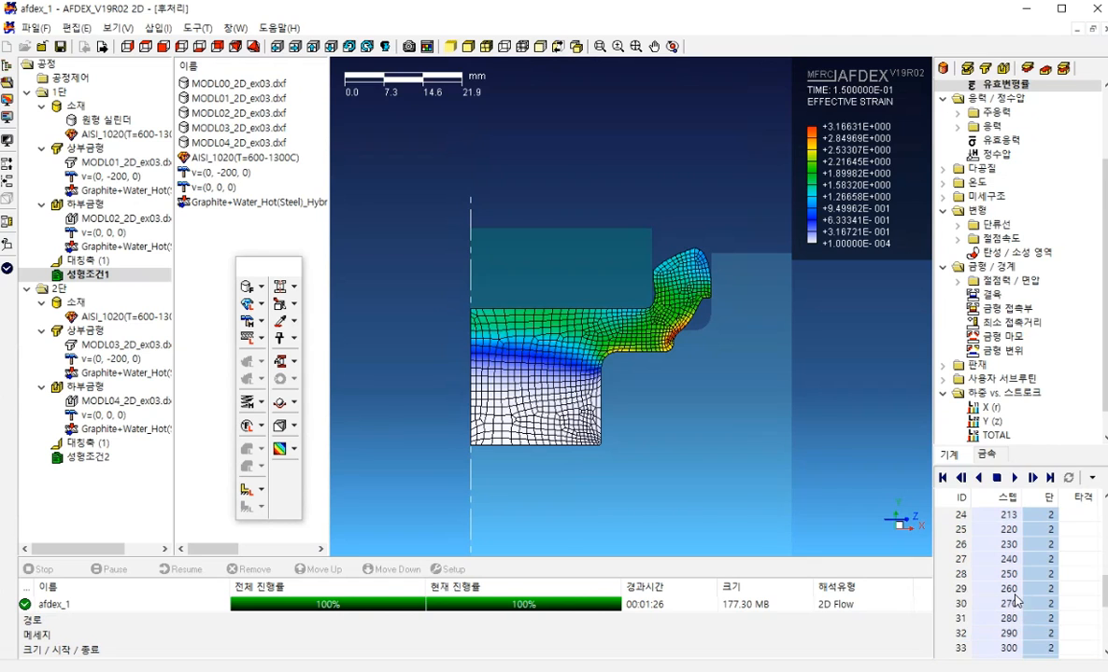
left_click(1010, 520)
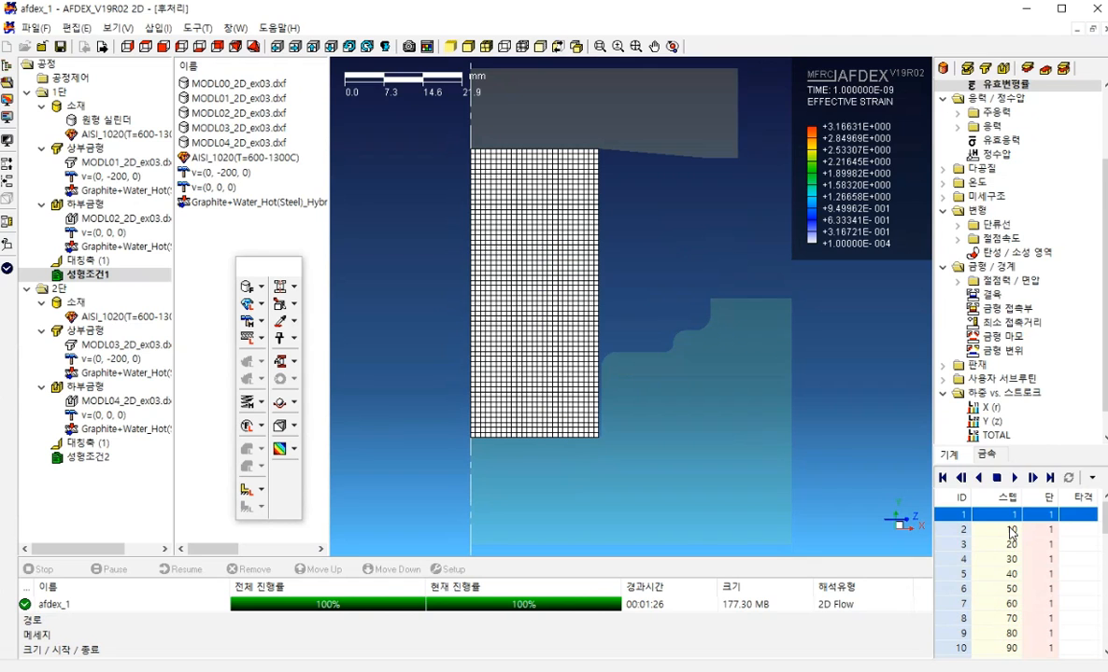
left_click(1014, 477)
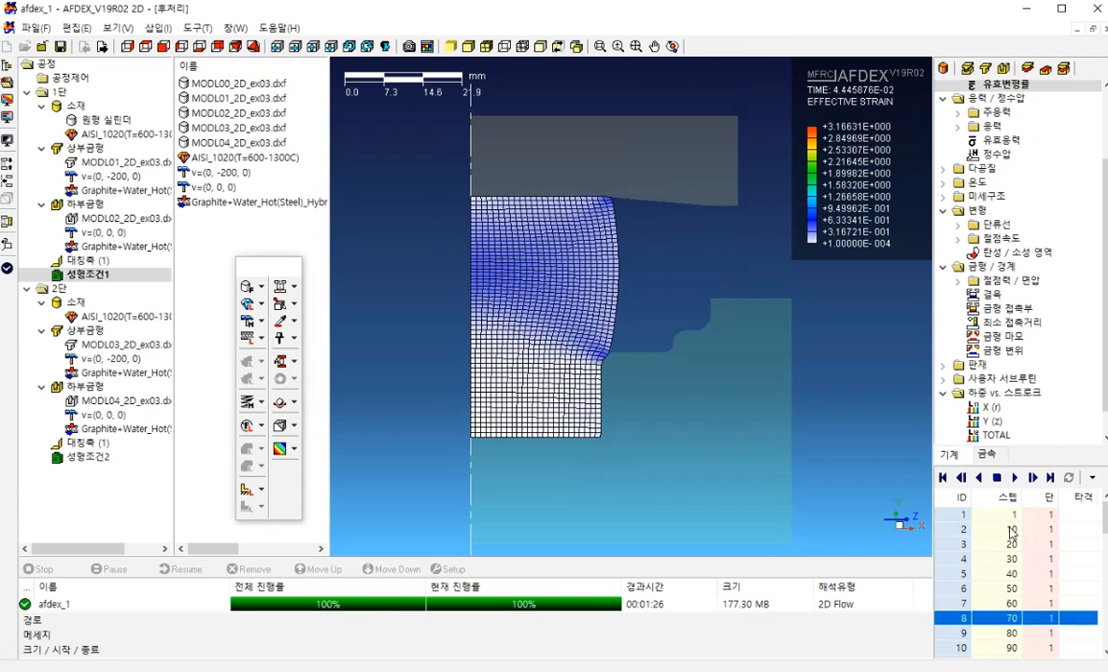
key("Down")
key("Down")
key("Up")
key("Up")
key("Up")
key("Up")
key("Up")
key("Up")
key("Up")
key("Up")
key("Up")
key("Up")
key("Up")
key("Up")
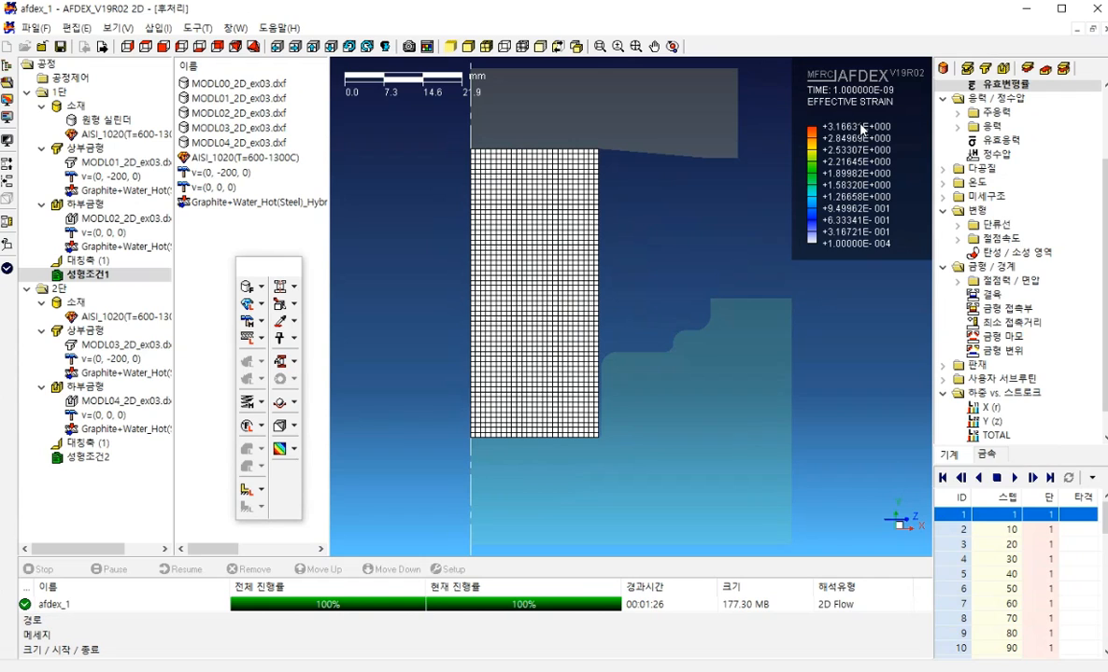
Step: Look through the stage 1 and stage 2 entries in the result step list, view step 60, and go back toward the start
scroll(1012, 657, "down", 12)
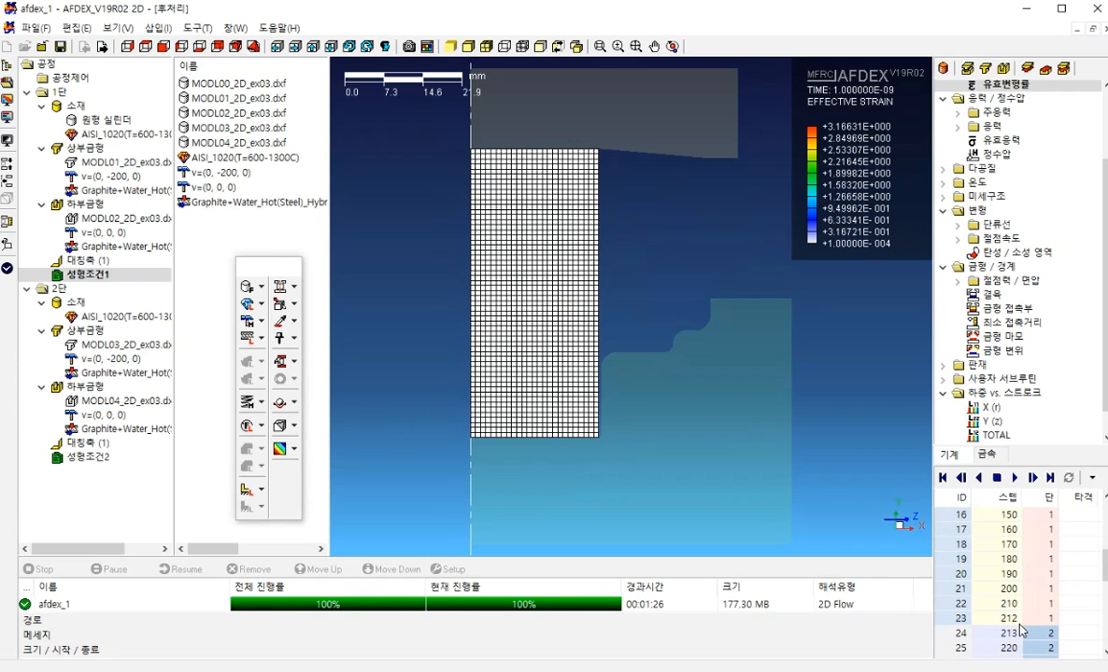
scroll(1015, 621, "up", 10)
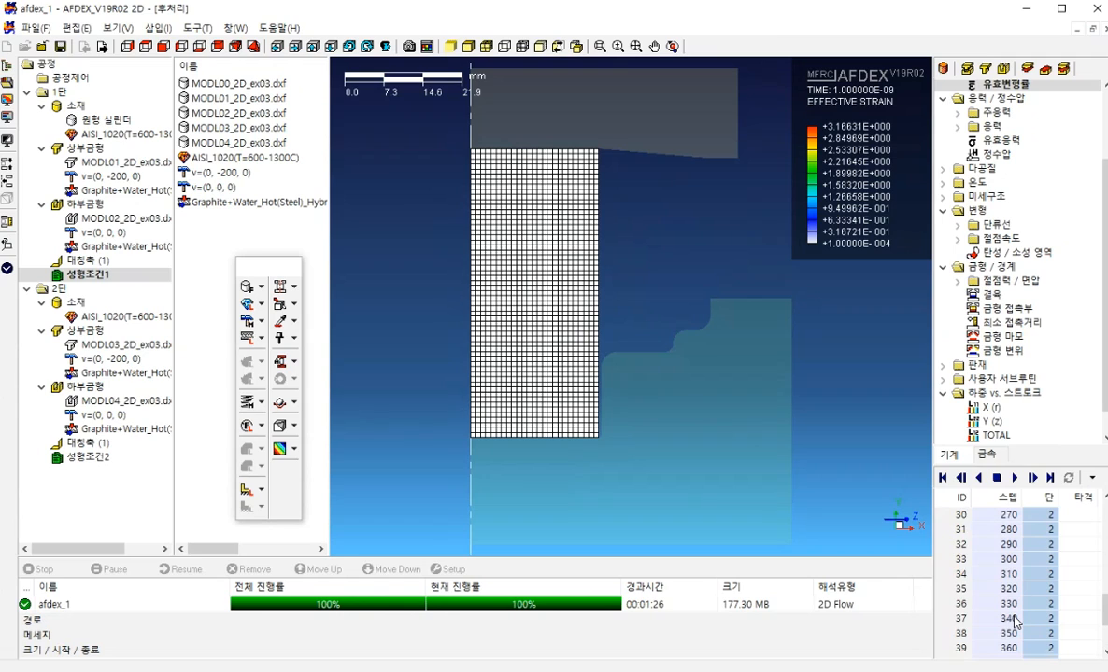
scroll(1011, 604, "up", 2)
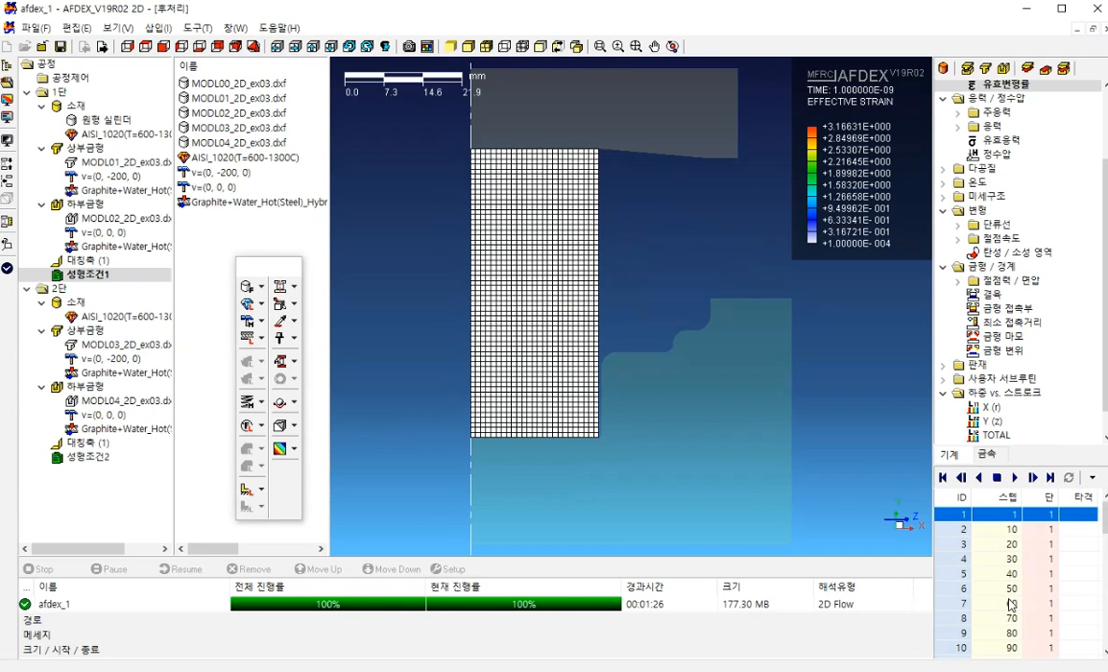
left_click(1009, 604)
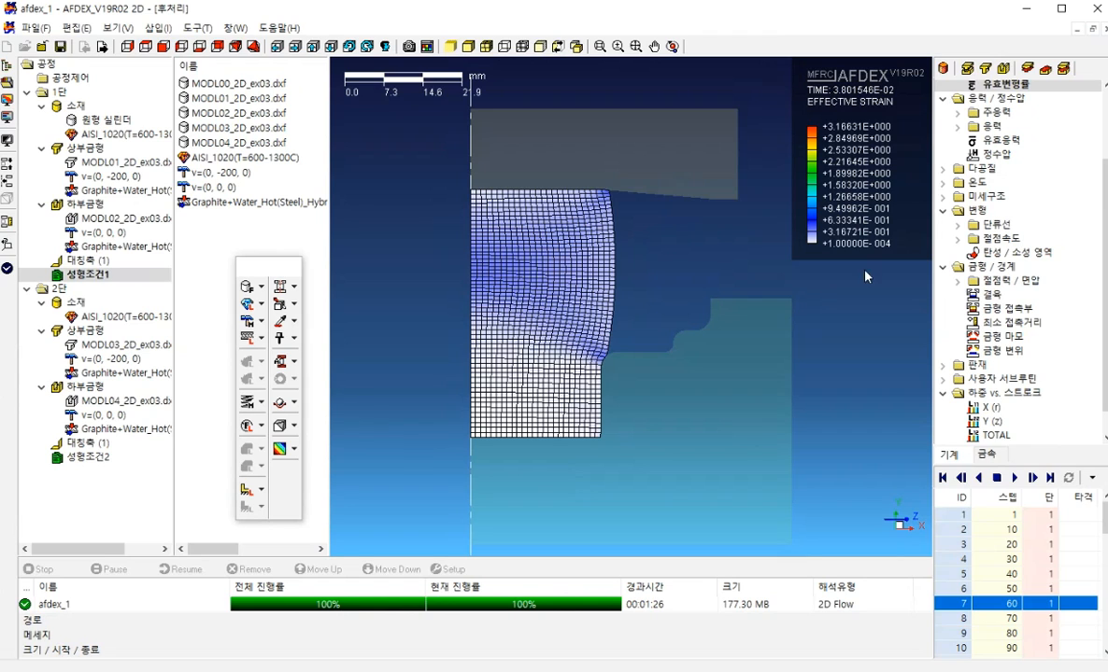
key("Up")
key("Up")
key("Up")
key("Up")
key("Up")
key("Up")
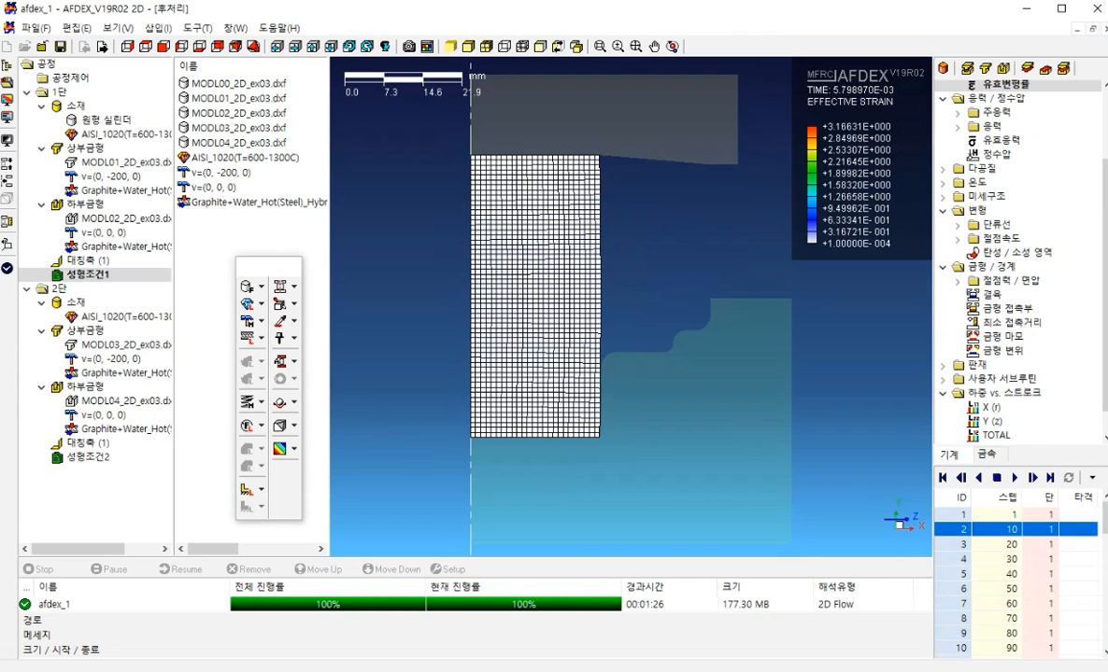
Step: Step forward through the stage 1 and stage 2 effective strain results up to the final step, 419
key("Down")
key("Down")
key("Down")
key("Down")
key("Down")
key("Down")
key("Down")
key("Down")
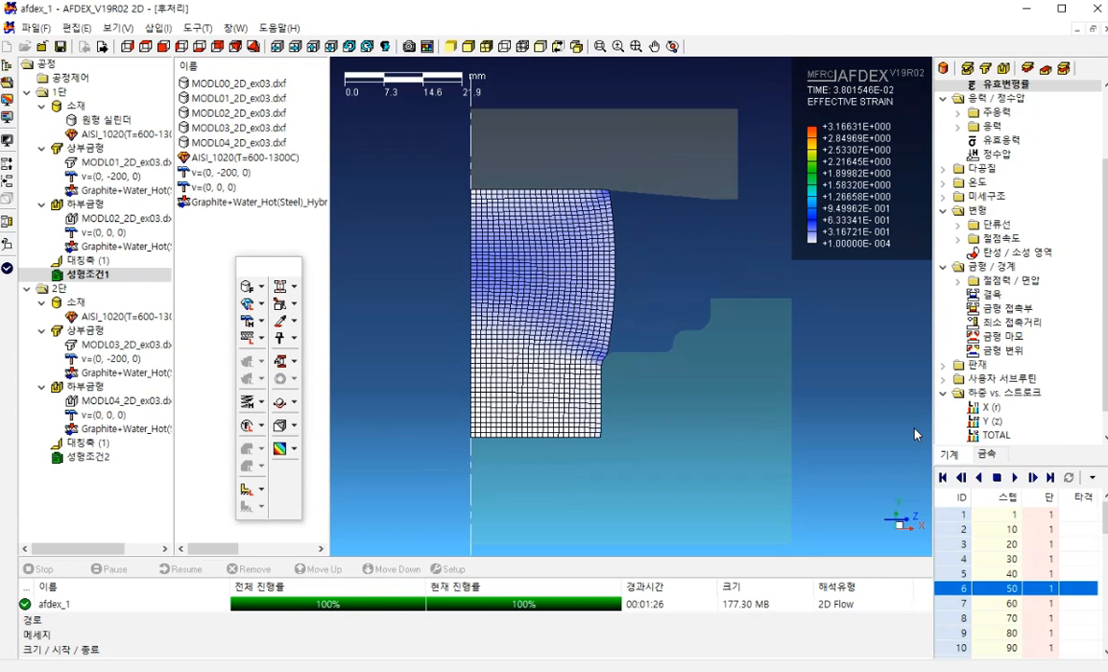
key("Down")
key("Down")
key("Down")
key("Down")
key("Down")
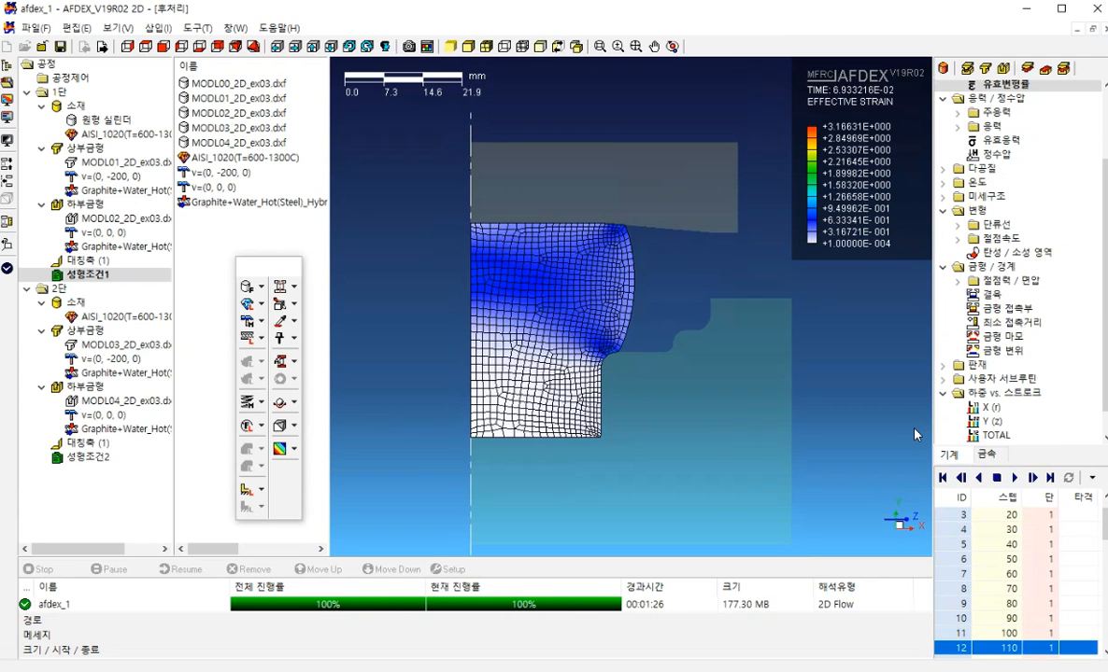
key("Down")
key("Down")
key("Down")
key("Down")
key("Down")
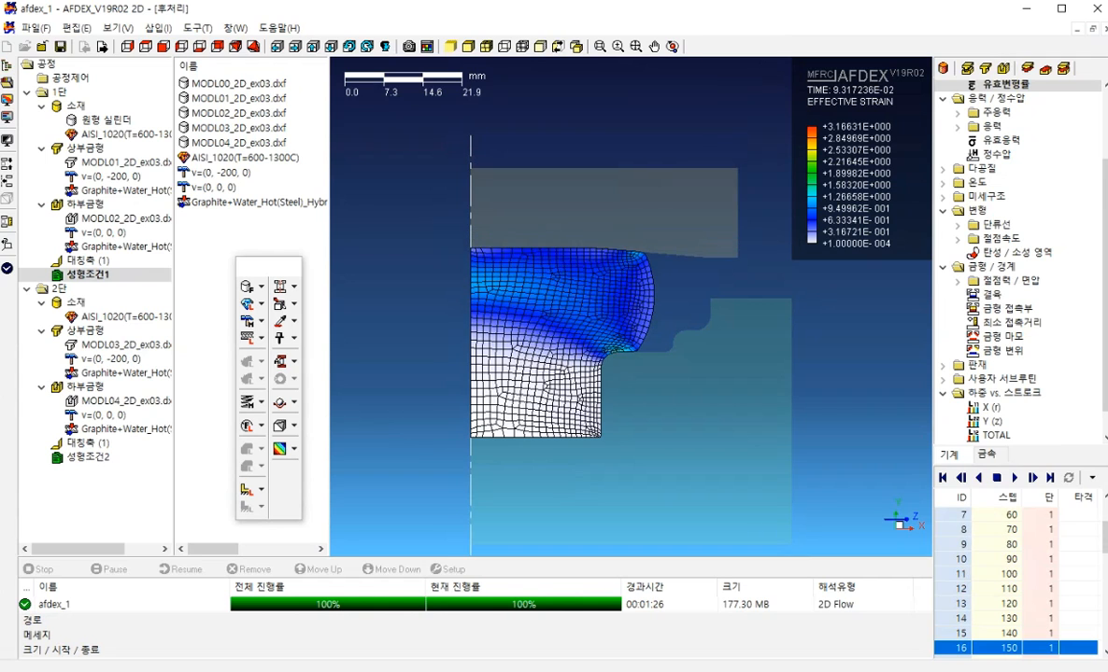
key("Down")
key("Down")
key("Down")
key("Down")
key("Down")
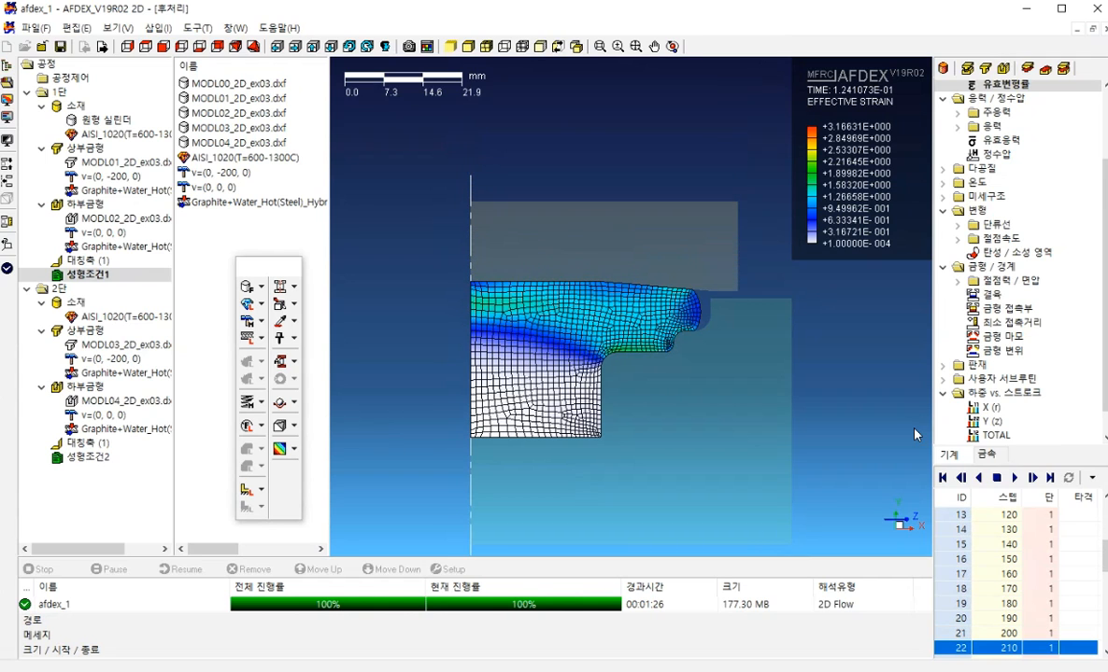
key("Down")
key("Down")
key("Down")
key("Down")
key("Down")
key("Down")
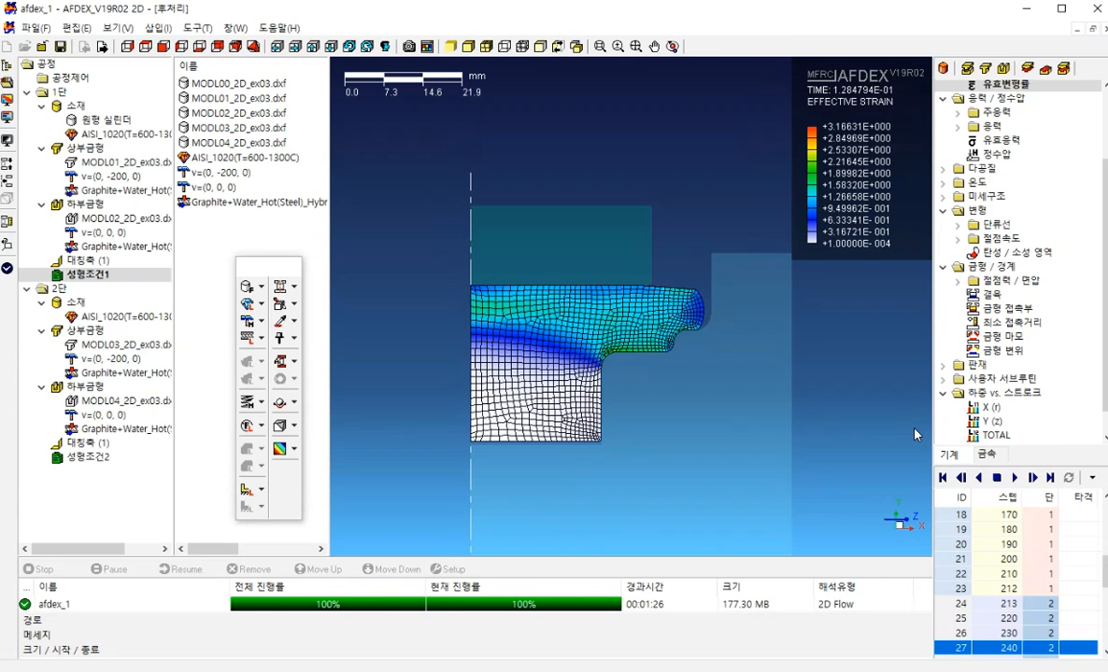
key("Down")
key("Down")
key("Down")
key("Down")
key("Down")
key("Down")
key("Down")
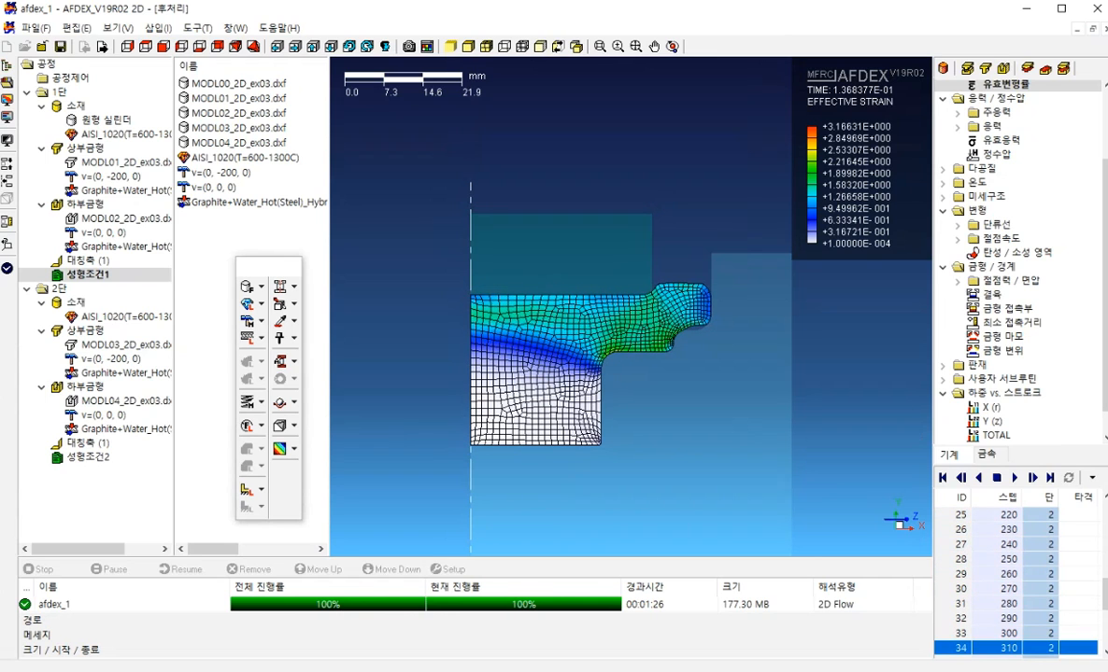
key("Down")
key("Down")
key("Down")
key("Down")
key("Down")
key("Down")
key("Down")
key("Down")
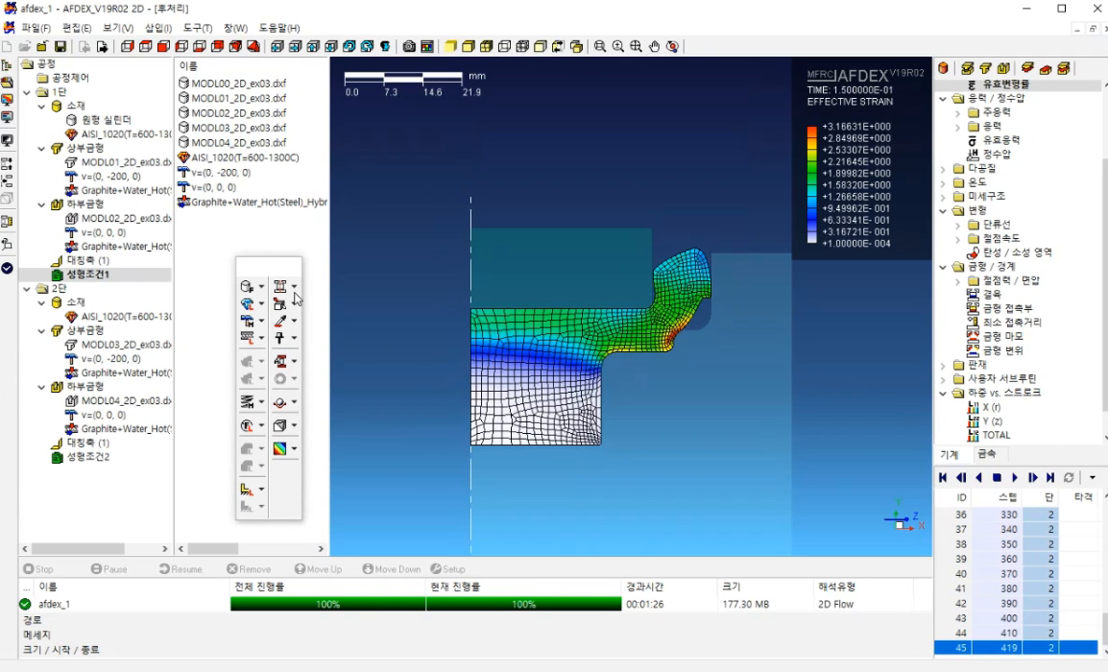
Step: Check the process information settings and turn on the mirror display for the step 419 effective strain result
double_click(44, 64)
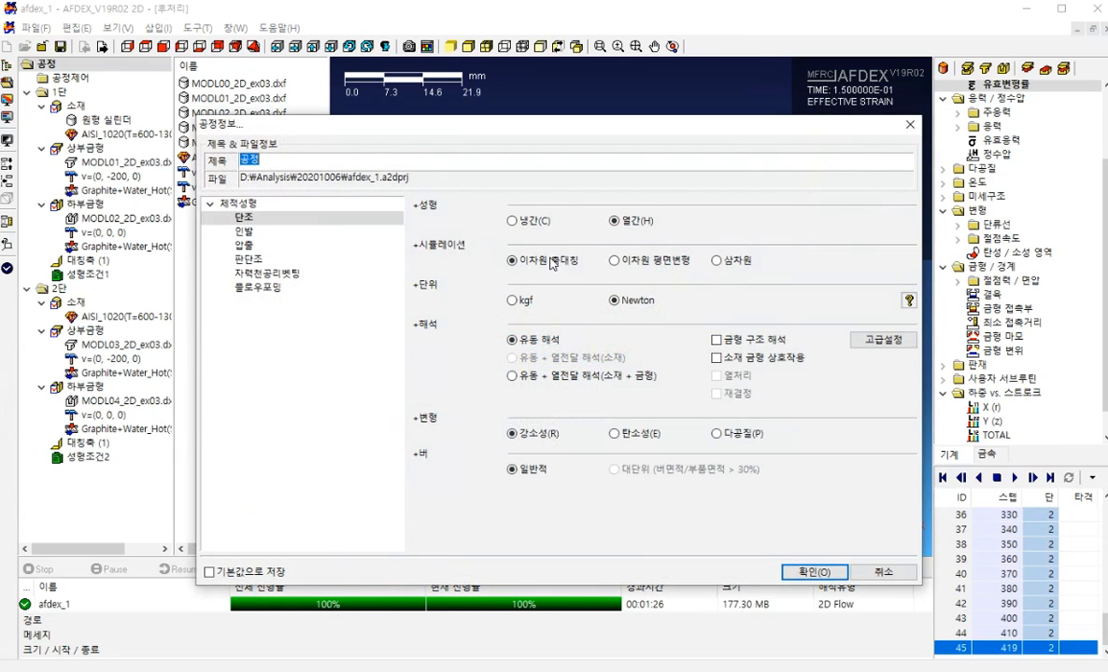
left_click(889, 574)
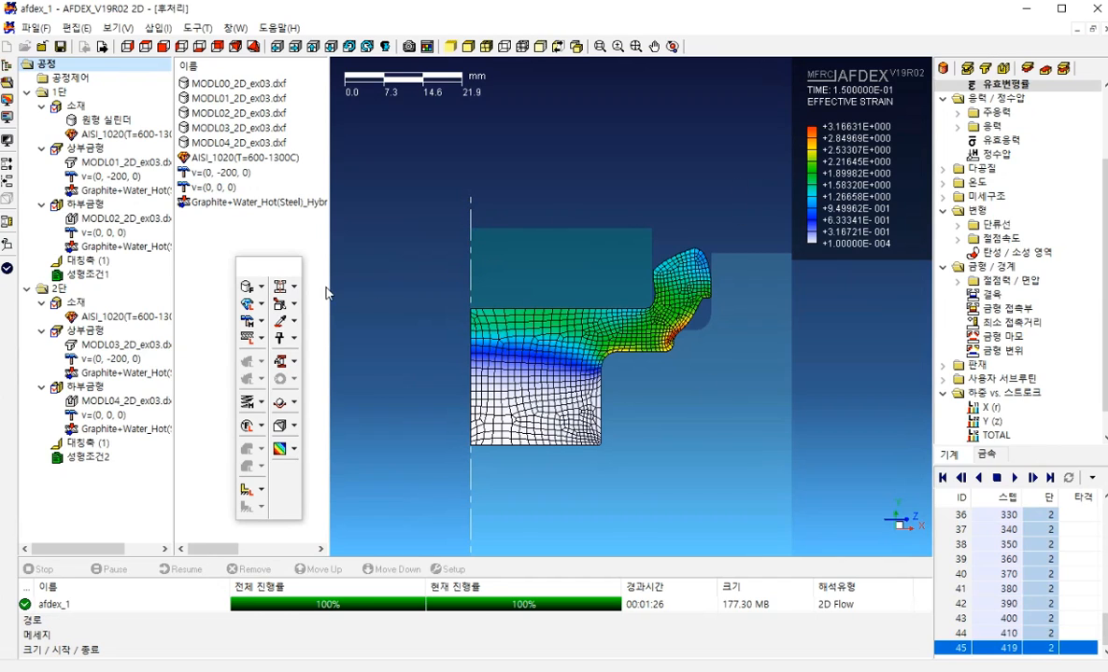
left_click(293, 287)
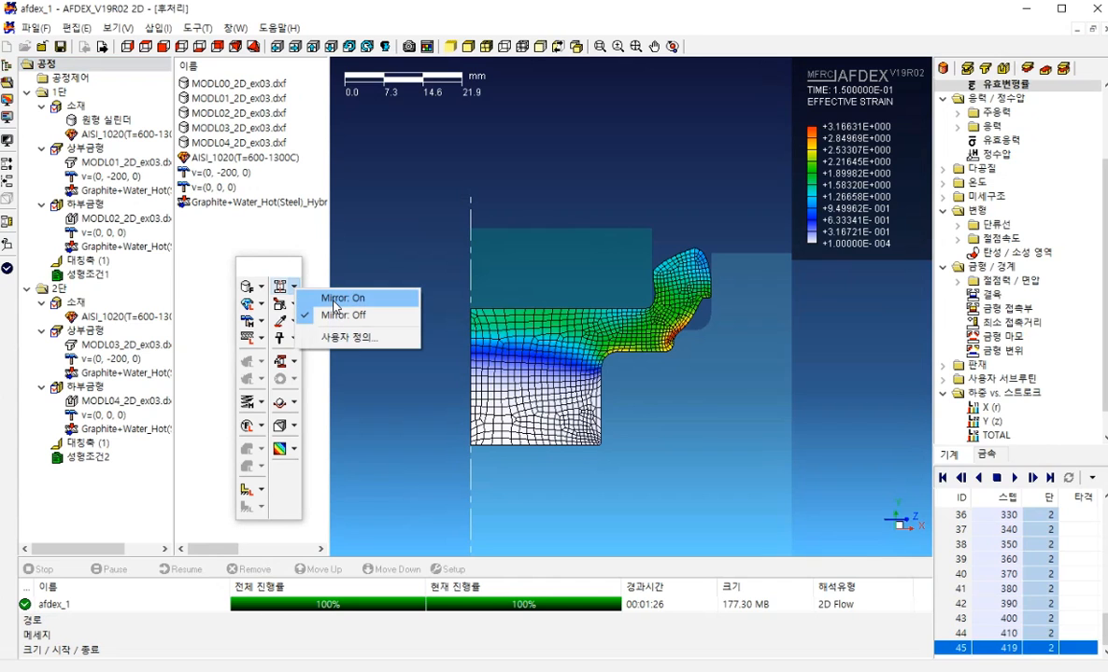
left_click(333, 301)
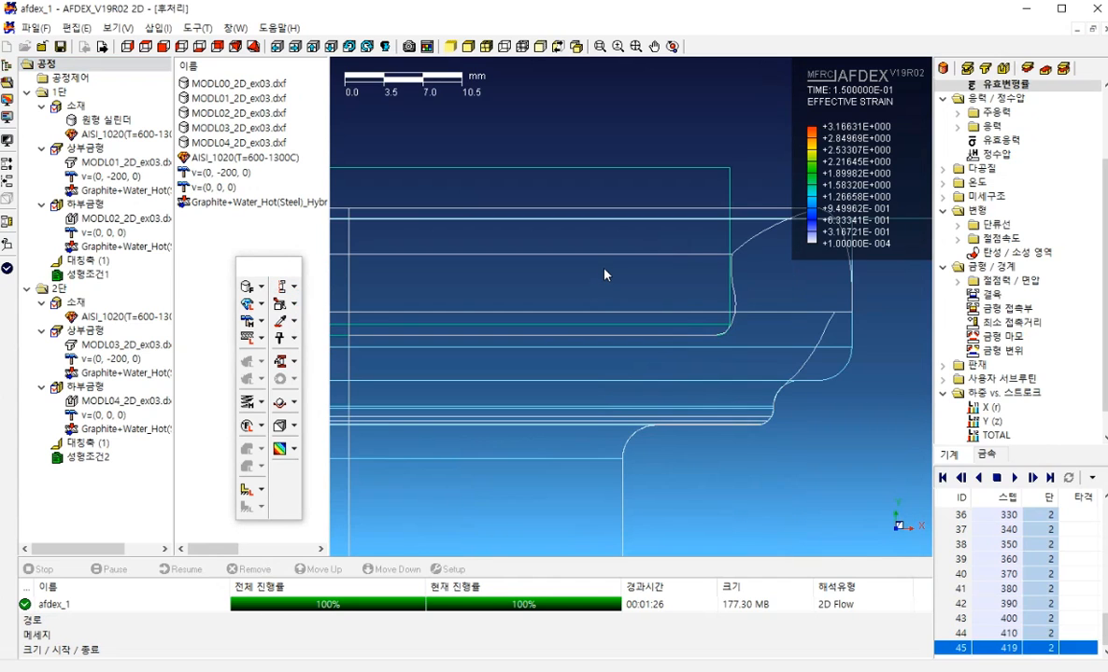
Step: Set the workpiece's segment count to 72 in the custom mirror settings for 2D rotational symmetry
left_click(290, 285)
left_click(336, 339)
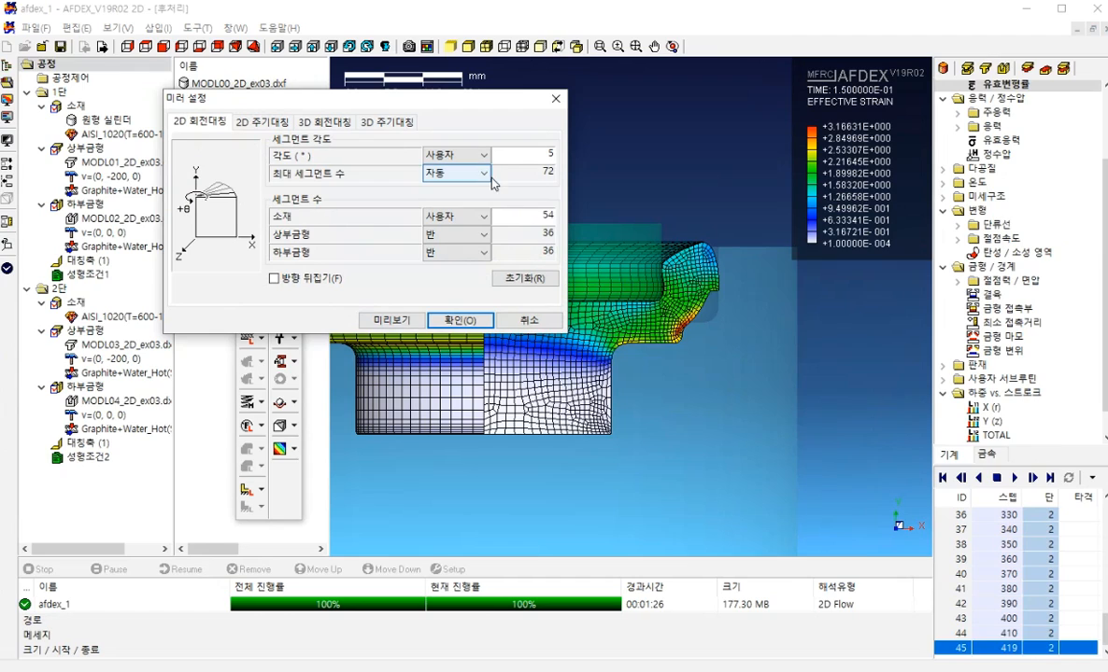
left_click_drag(520, 215, 567, 216)
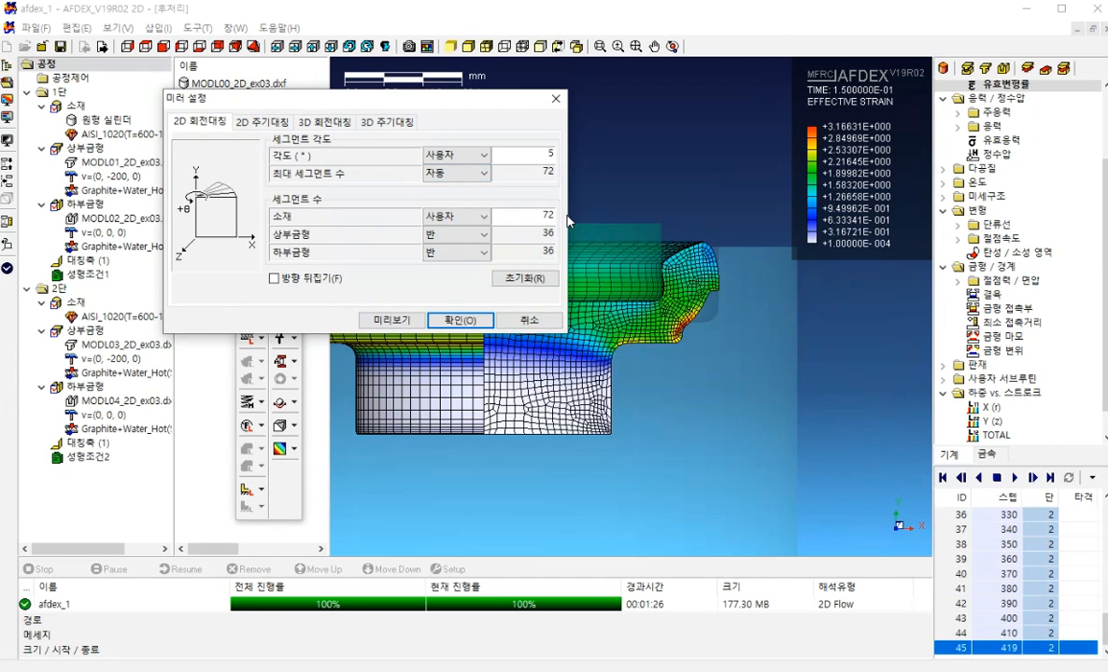
left_click(456, 318)
Step: Examine the mirrored workpiece and dies from the side, including the strain mesh around the outer rim
middle_click_drag(633, 173, 653, 215)
scroll(659, 198, "up", 4)
scroll(603, 205, "down", 8)
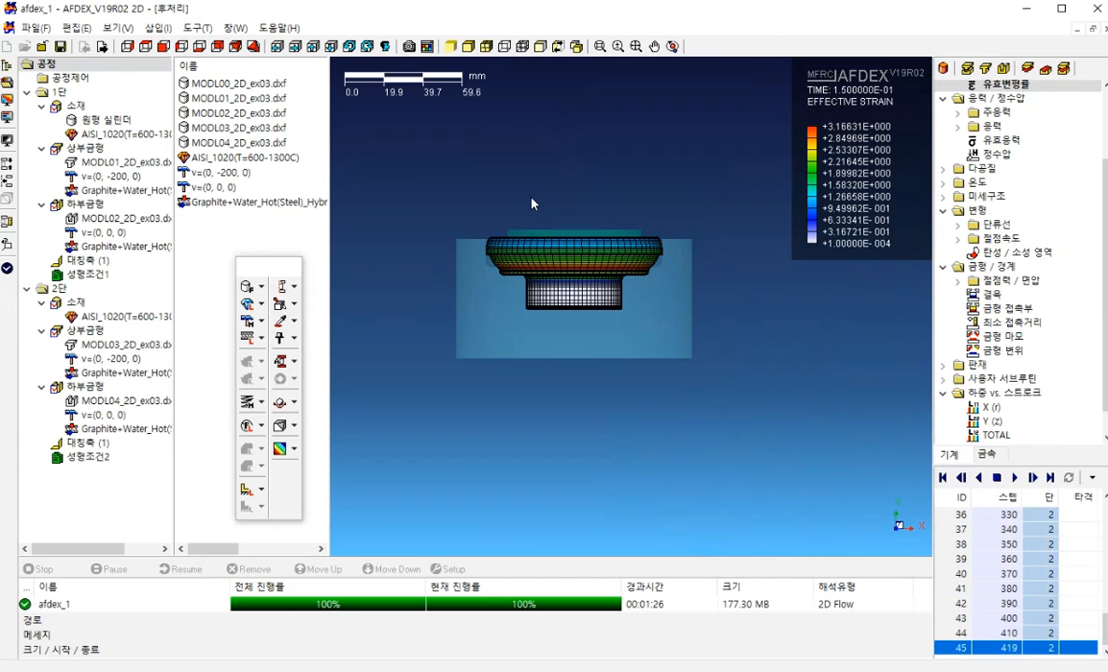
scroll(570, 197, "up", 2)
right_click(593, 209)
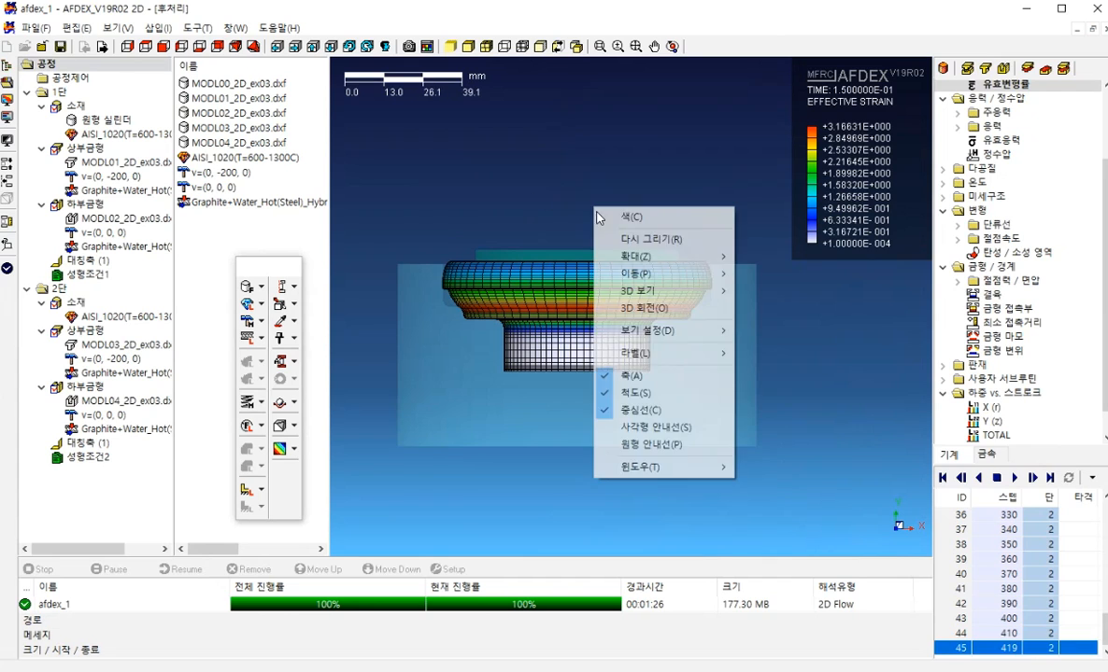
middle_click_drag(751, 268, 739, 237)
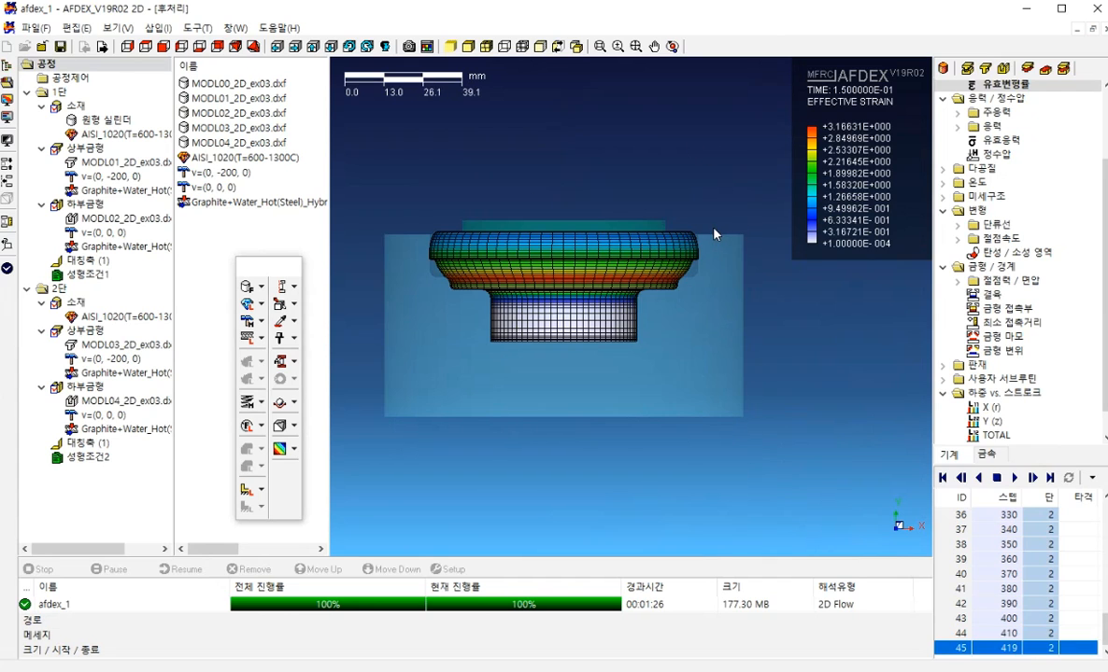
mouse_move(666, 296)
middle_mouse_down()
mouse_move(716, 304)
mouse_move(723, 349)
middle_mouse_up()
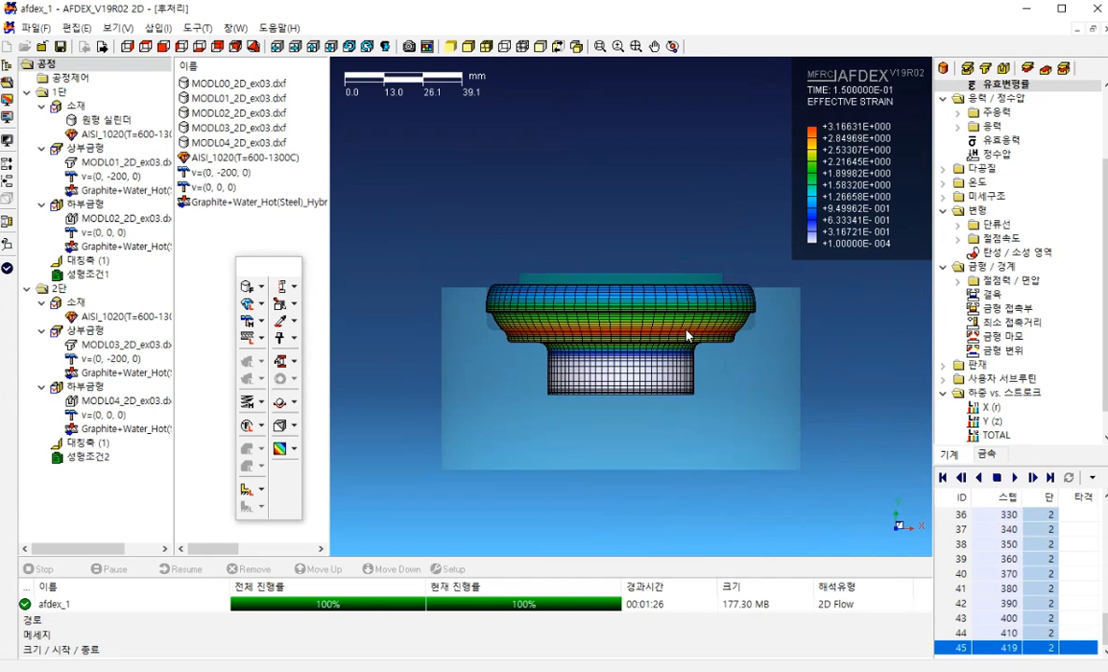
mouse_move(645, 365)
middle_mouse_down()
mouse_move(635, 278)
mouse_move(655, 285)
mouse_move(615, 305)
middle_mouse_up()
scroll(707, 219, "up", 5)
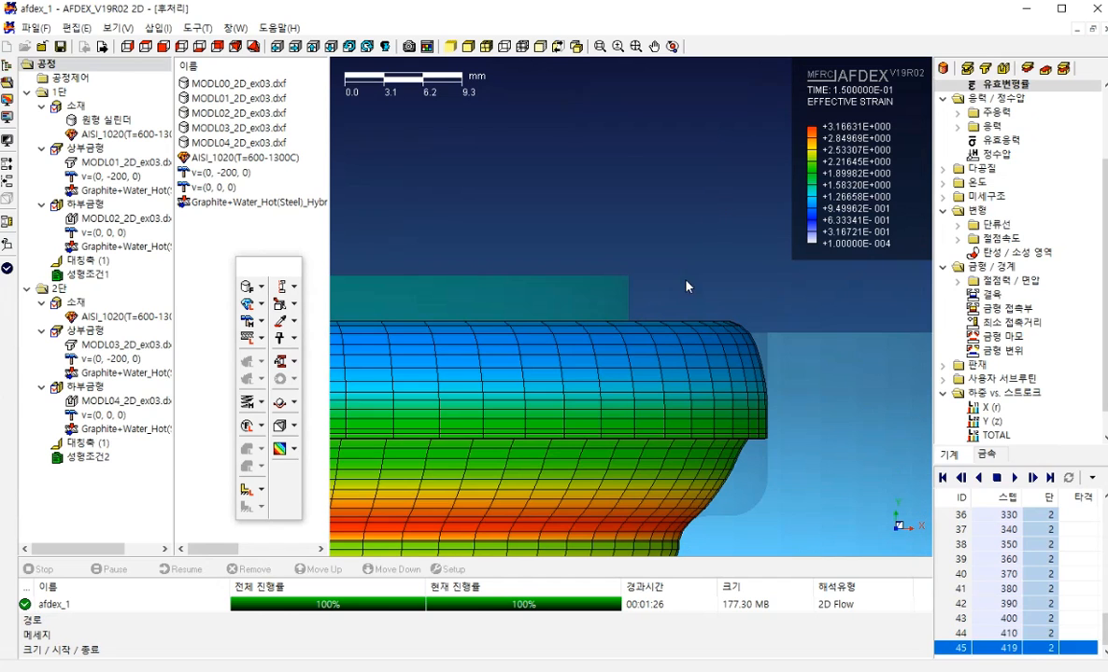
middle_click_drag(682, 264, 682, 303)
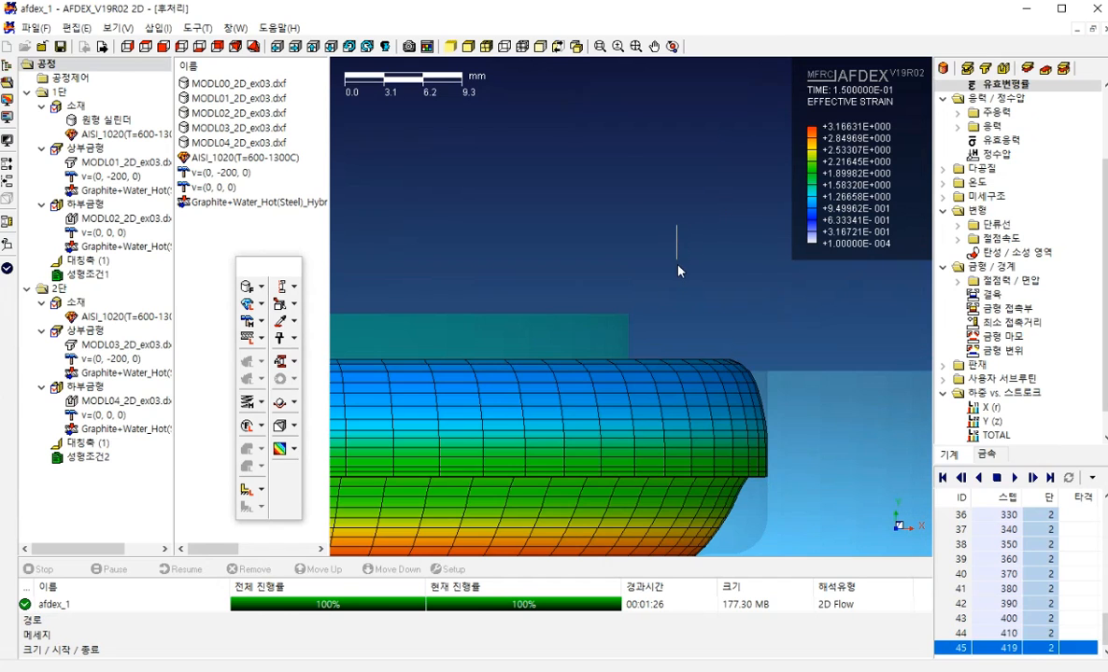
left_click_drag(587, 366, 423, 431)
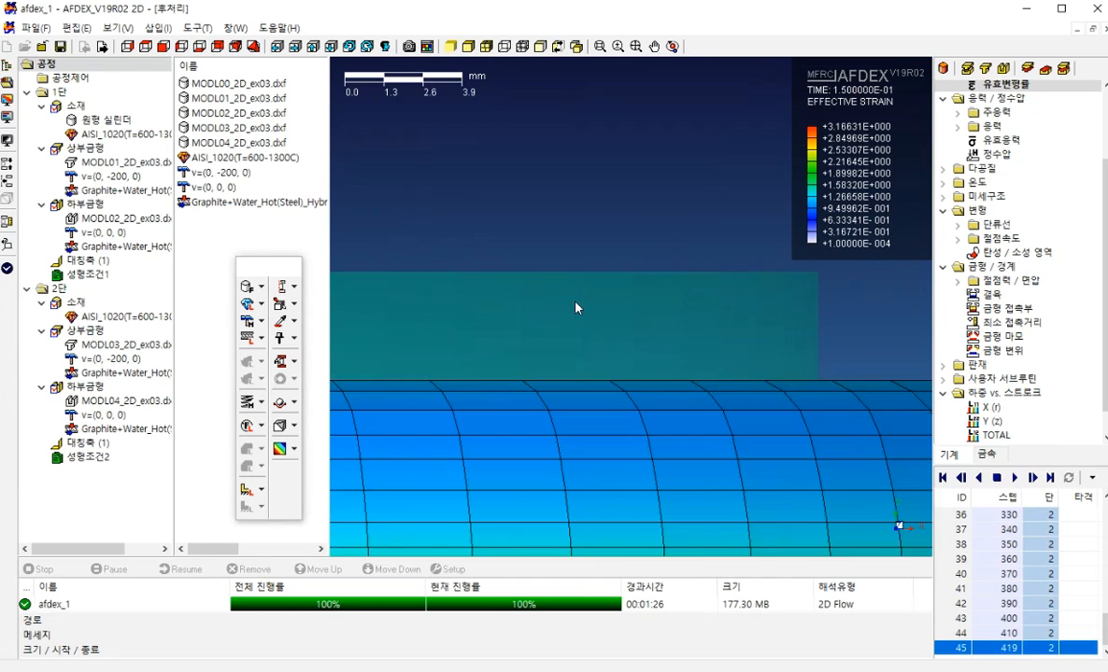
scroll(587, 302, "down", 7)
scroll(589, 306, "down", 3)
middle_click_drag(469, 380, 484, 382)
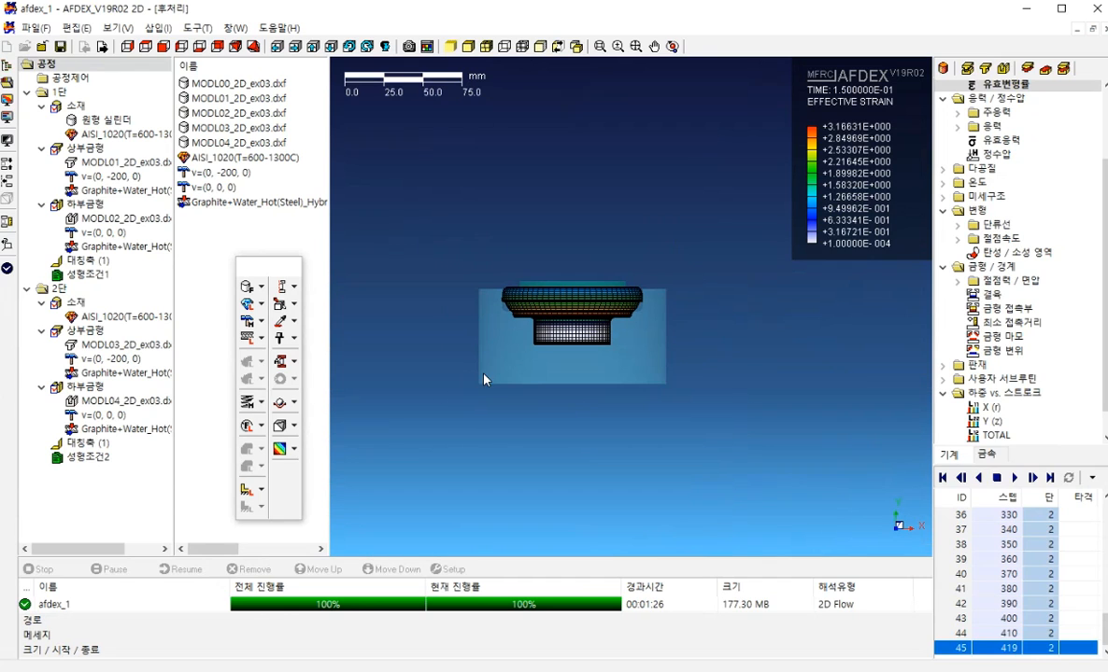
left_click_drag(448, 347, 637, 218)
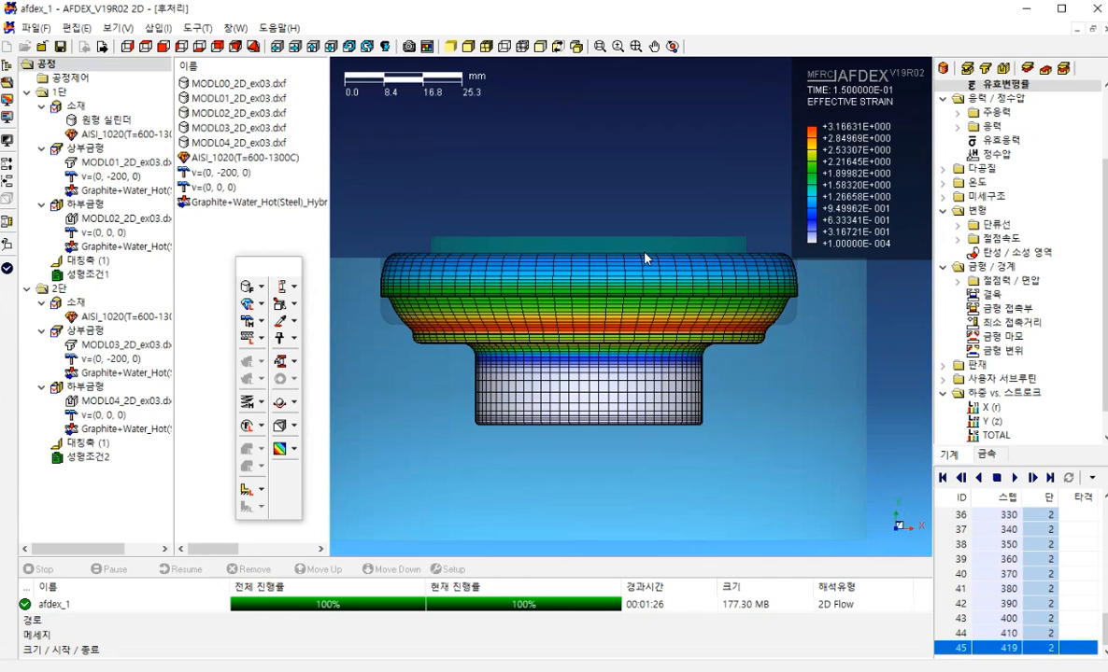
Step: Inspect the full revolved workpiece obliquely from above, covering its recessed top, rim and lower stem
scroll(661, 243, "down", 3)
mouse_move(665, 242)
middle_mouse_down()
mouse_move(608, 290)
mouse_move(682, 332)
mouse_move(698, 300)
mouse_move(533, 234)
mouse_move(554, 396)
mouse_move(674, 471)
mouse_move(669, 516)
mouse_move(669, 501)
middle_mouse_up()
scroll(611, 267, "down", 5)
scroll(623, 269, "up", 10)
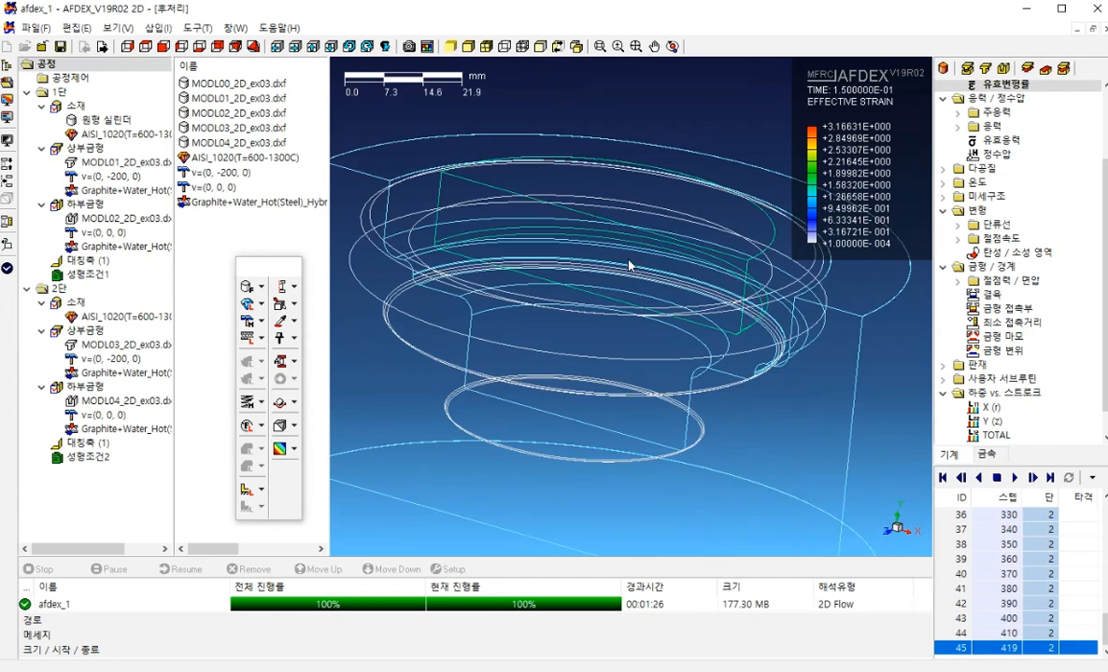
mouse_move(614, 272)
middle_mouse_down()
mouse_move(600, 295)
mouse_move(603, 264)
middle_mouse_up()
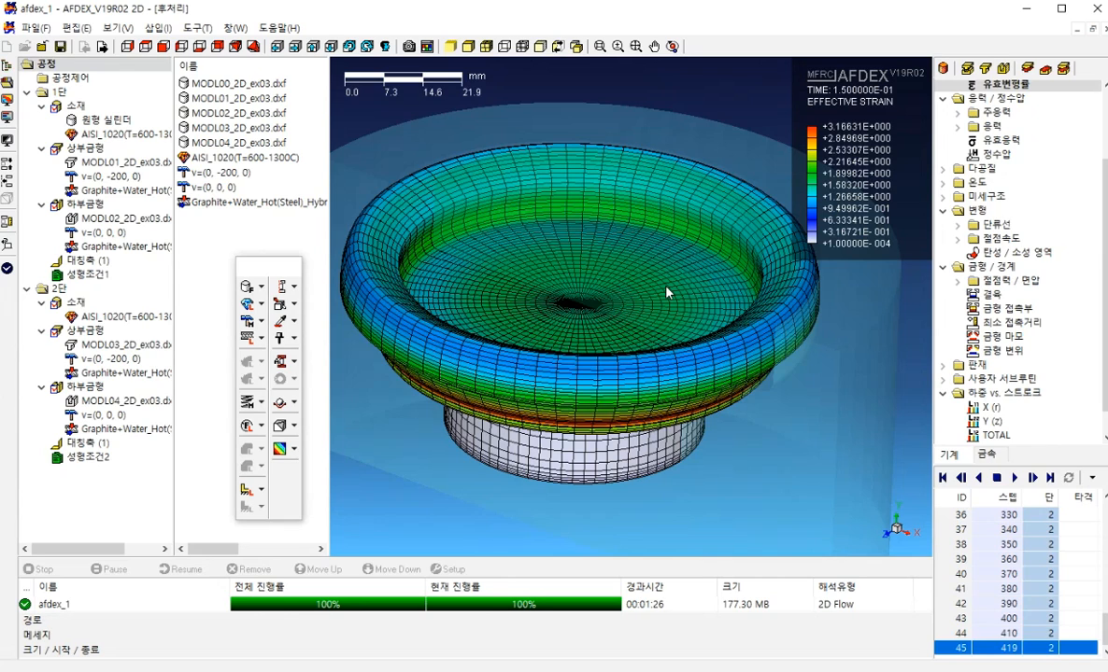
scroll(612, 292, "down", 3)
mouse_move(627, 293)
middle_mouse_down()
mouse_move(620, 270)
mouse_move(632, 295)
mouse_move(478, 287)
middle_mouse_up()
scroll(620, 270, "up", 3)
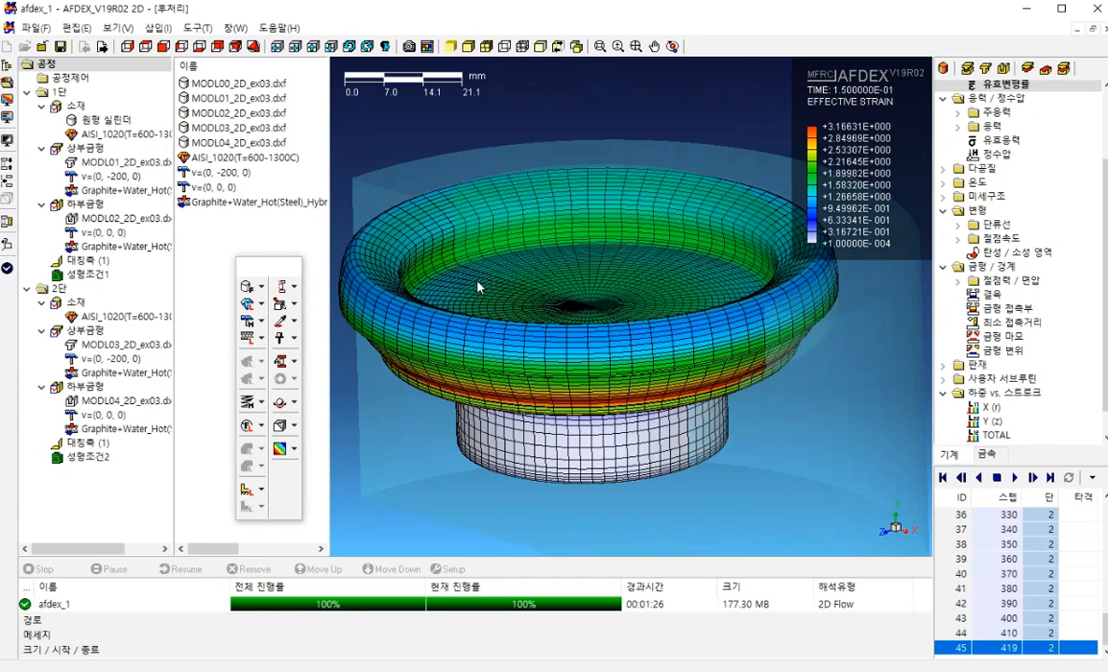
Step: Set the workpiece's segment count to 54 in the custom mirror settings for 2D rotational symmetry
left_click(295, 286)
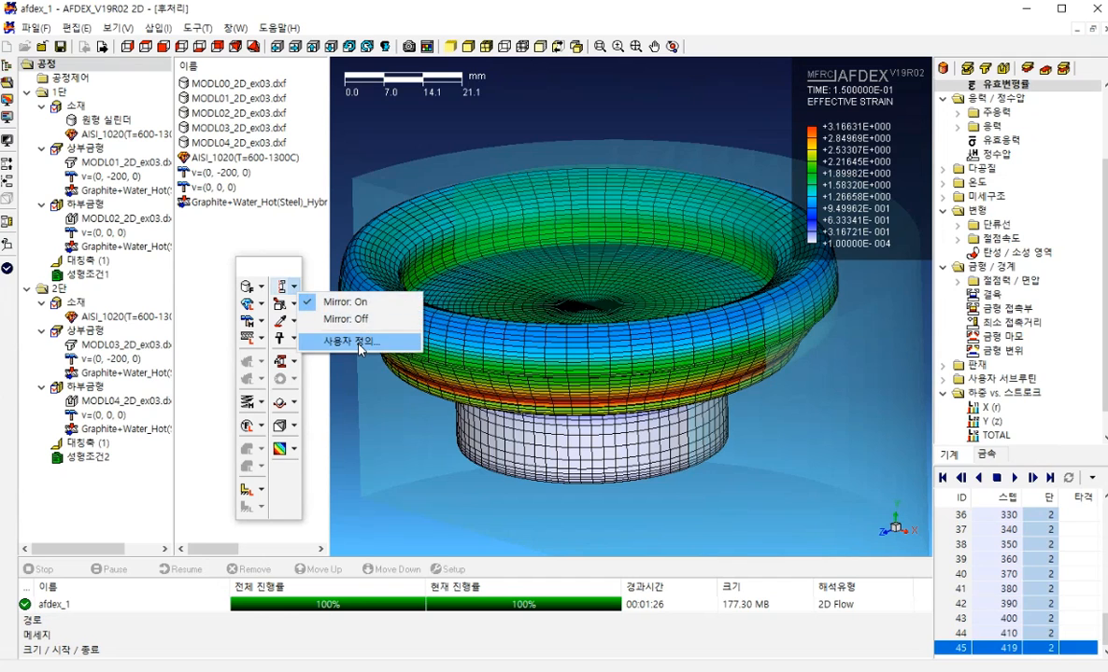
left_click(359, 342)
type("54")
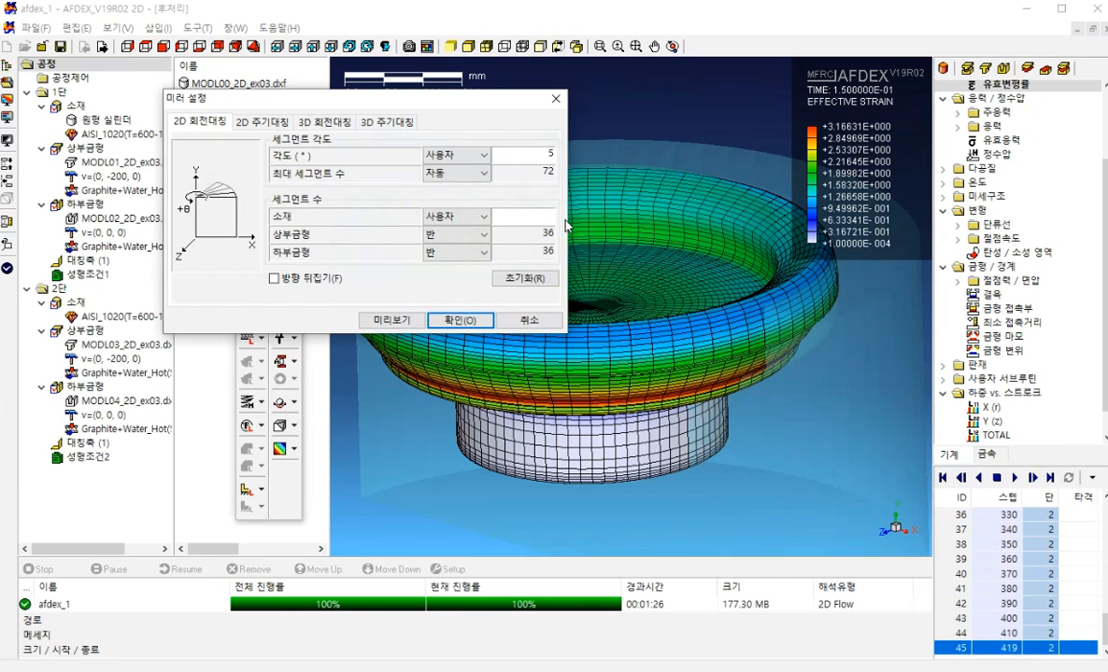
left_click(451, 320)
Step: Examine the effective strain distribution on the workpiece's cut section, especially near the outer flange corner and stem
middle_click_drag(656, 378, 704, 378)
middle_click_drag(631, 366, 609, 355)
scroll(627, 286, "down", 2)
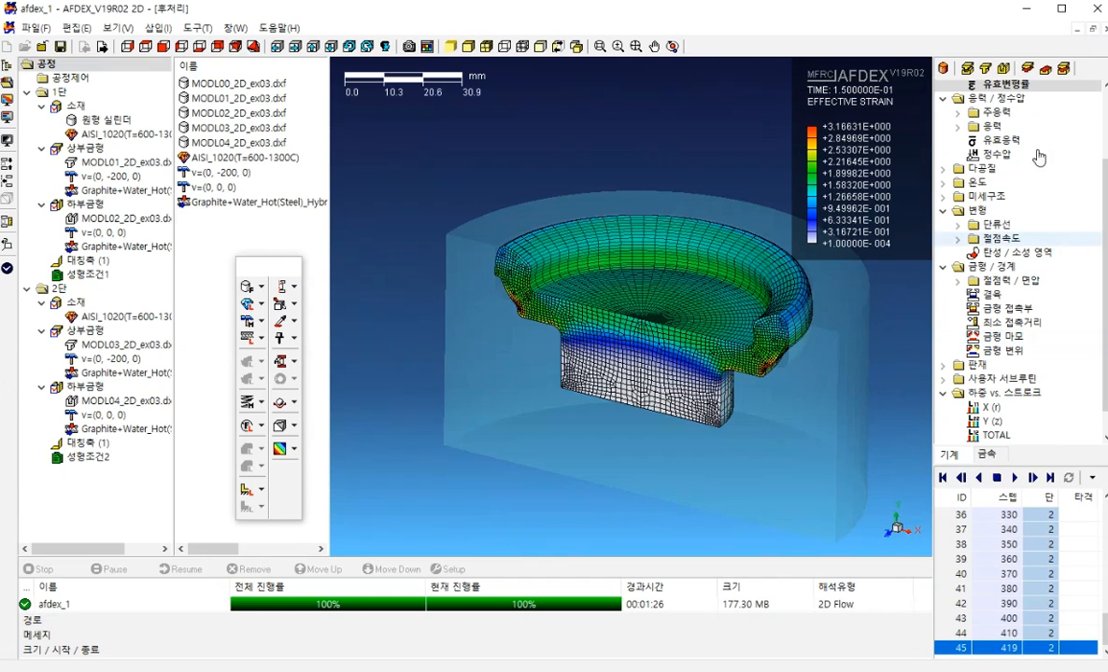
scroll(1037, 159, "up", 3)
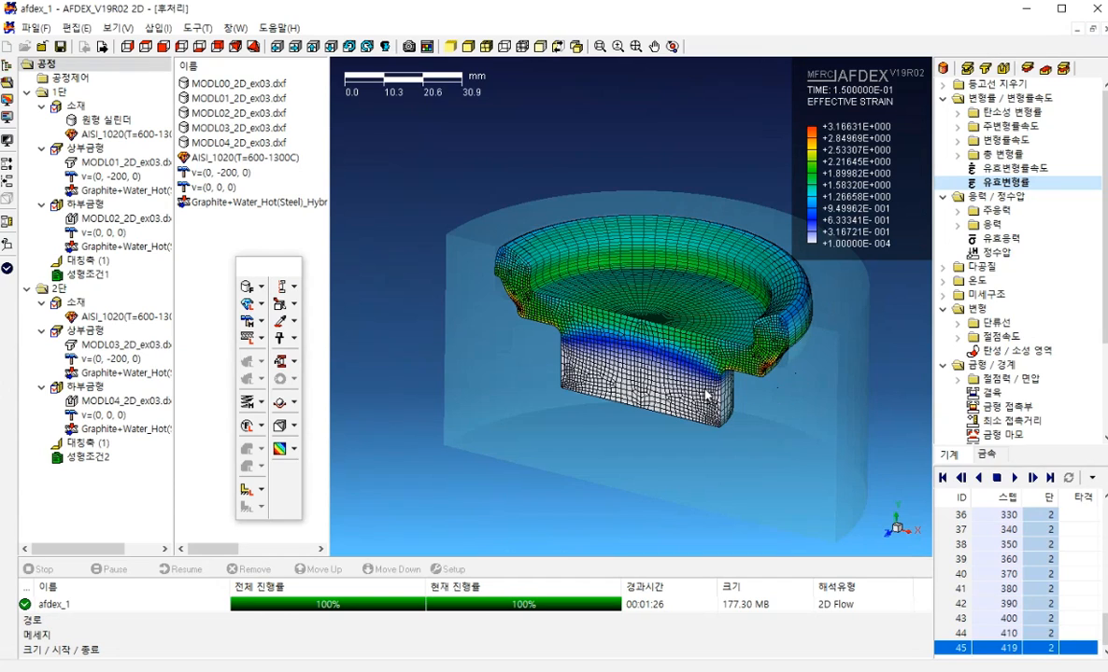
scroll(725, 392, "up", 3)
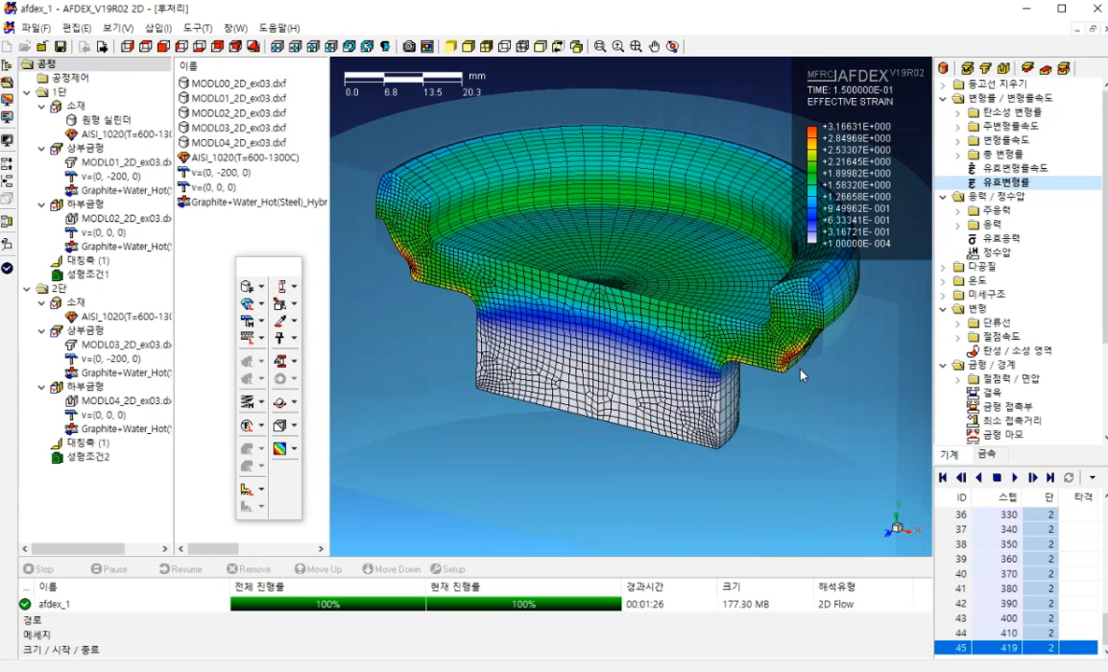
scroll(800, 375, "up", 5)
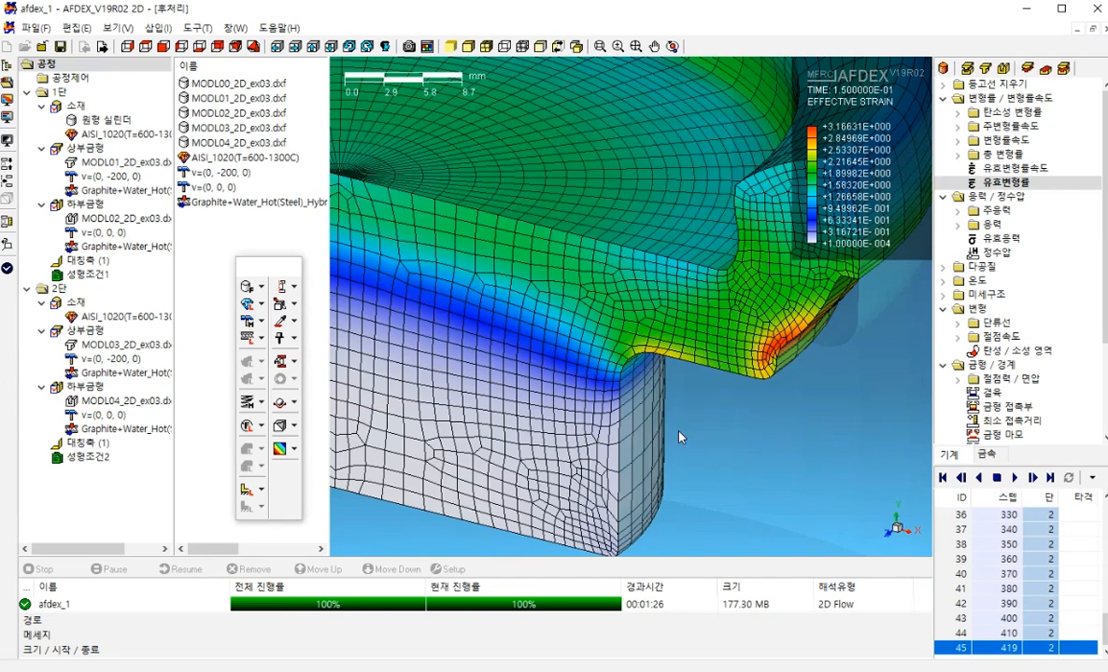
scroll(679, 437, "down", 11)
scroll(637, 470, "up", 4)
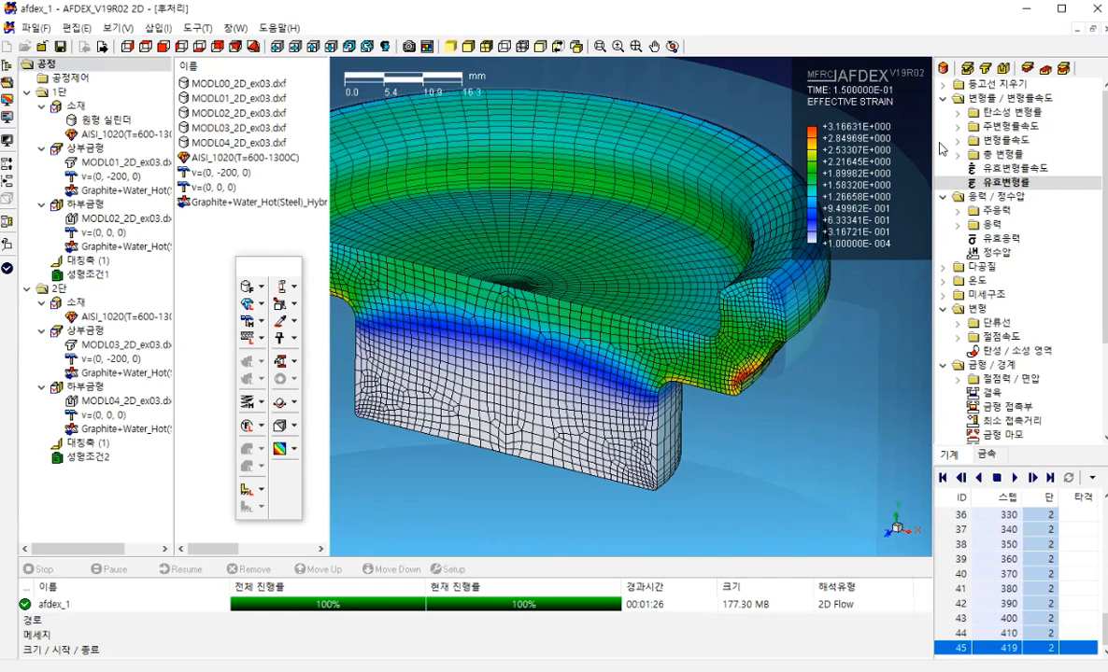
Step: Compare the effective stress and effective strain contours on the cut section, leaving effective stress displayed
left_click(1004, 241)
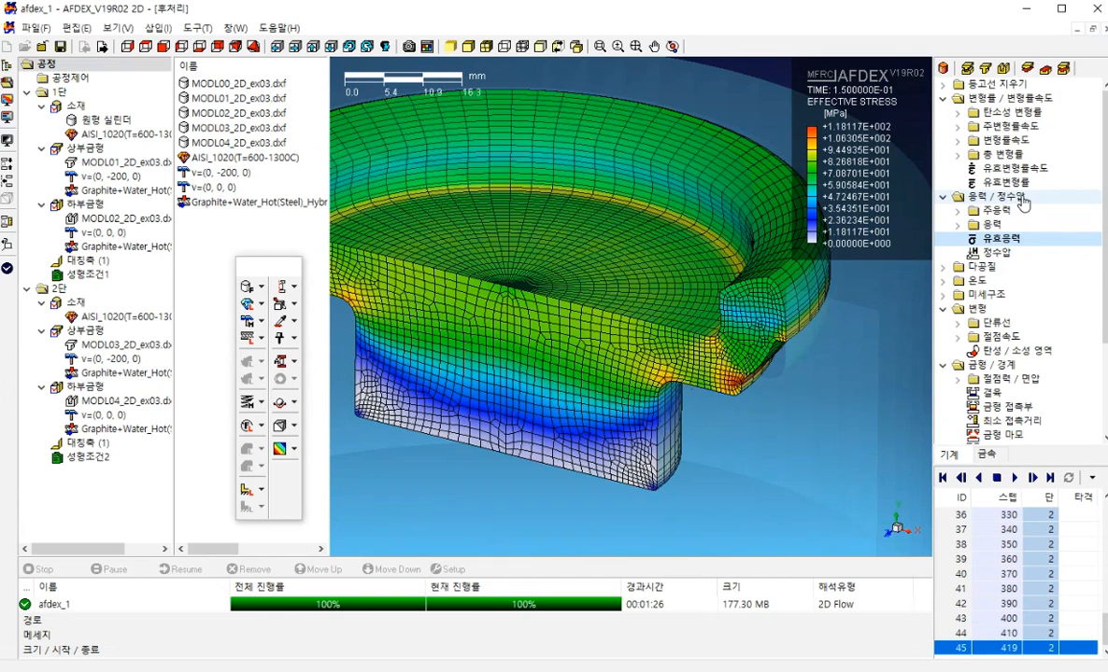
left_click(988, 187)
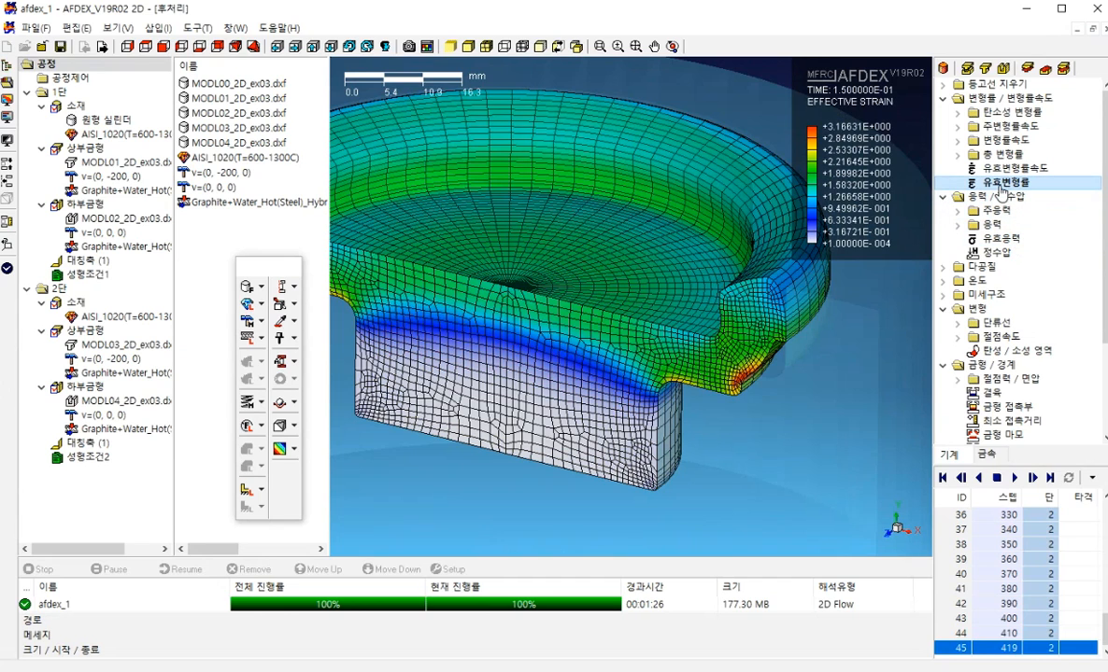
left_click(1011, 241)
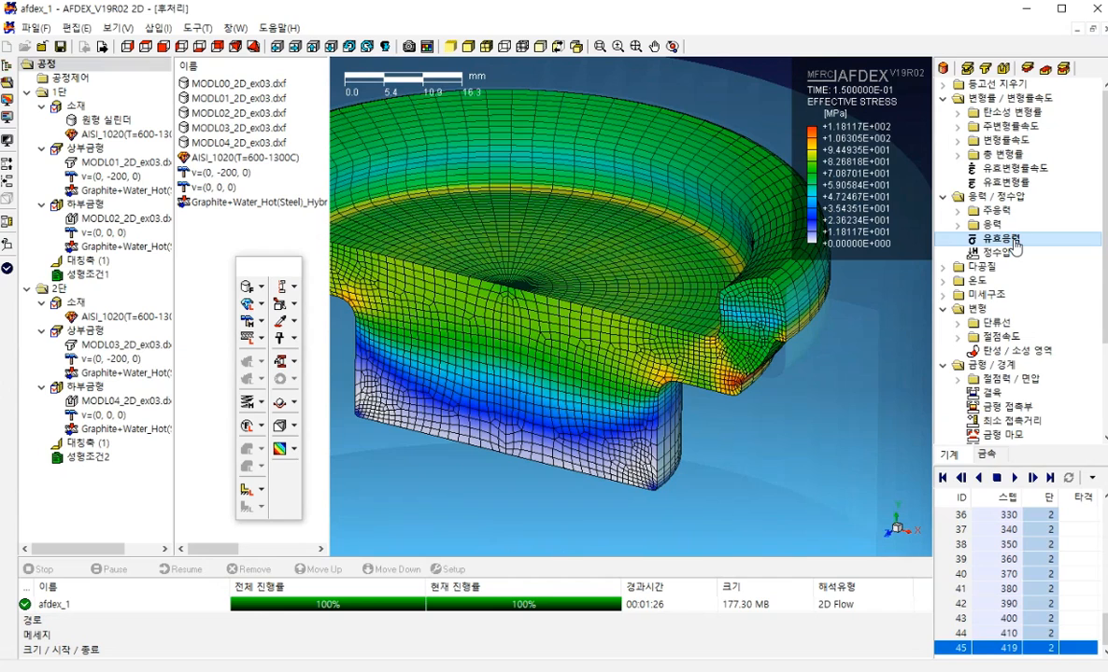
Step: Show the Y (z) load graph and go back through the results from step 350 to stage 1 step 210
scroll(1022, 401, "down", 3)
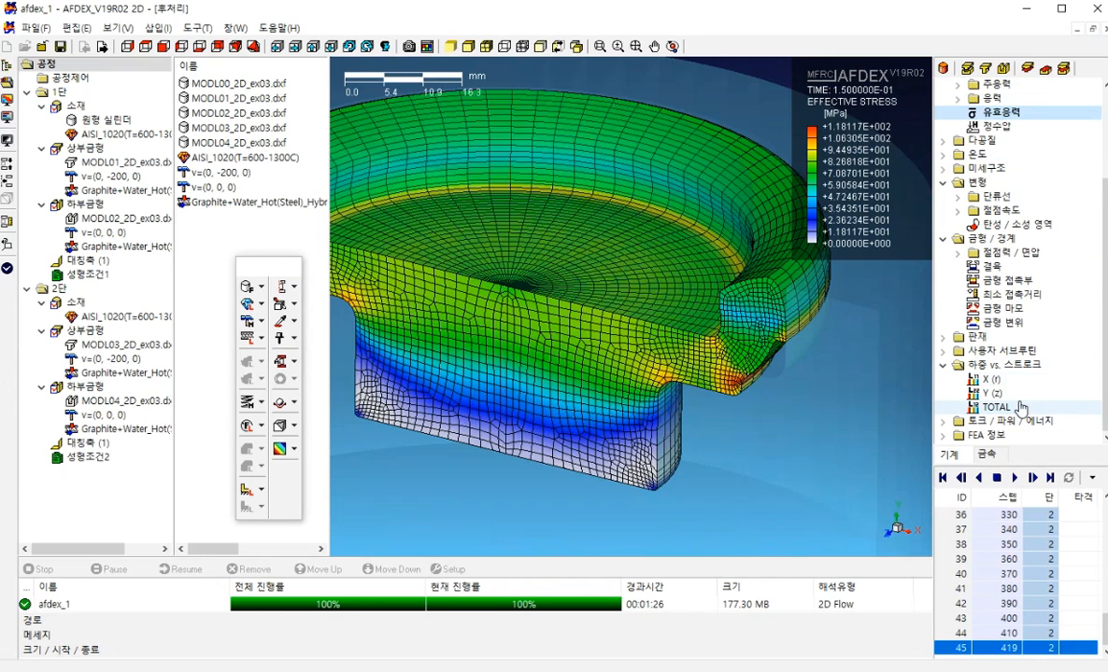
left_click(993, 394)
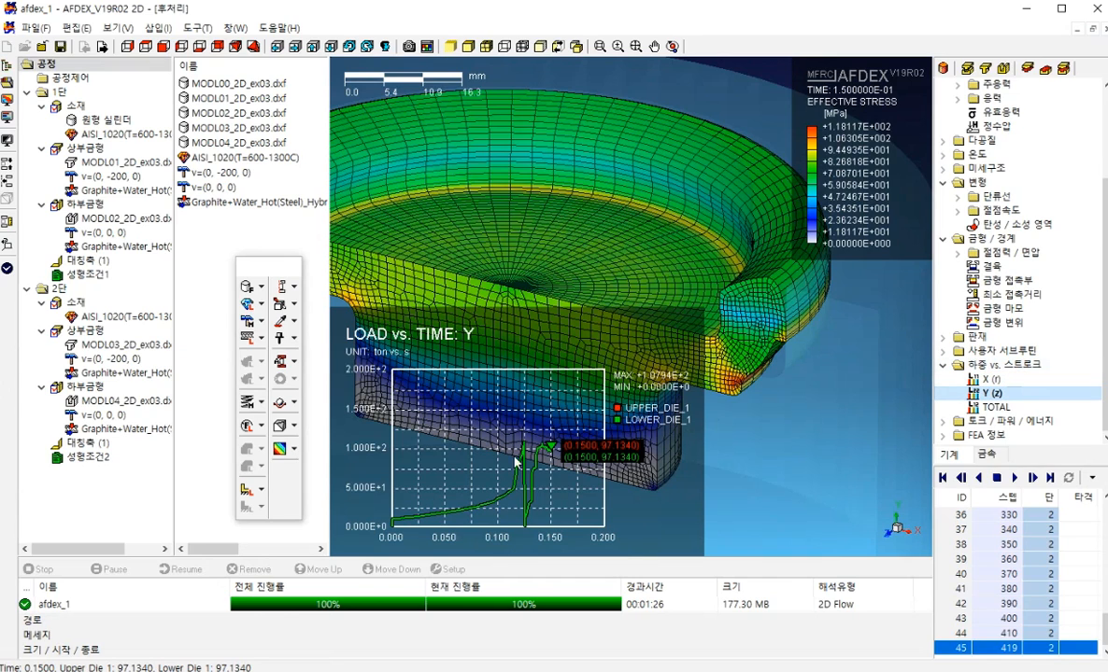
left_click(1007, 546)
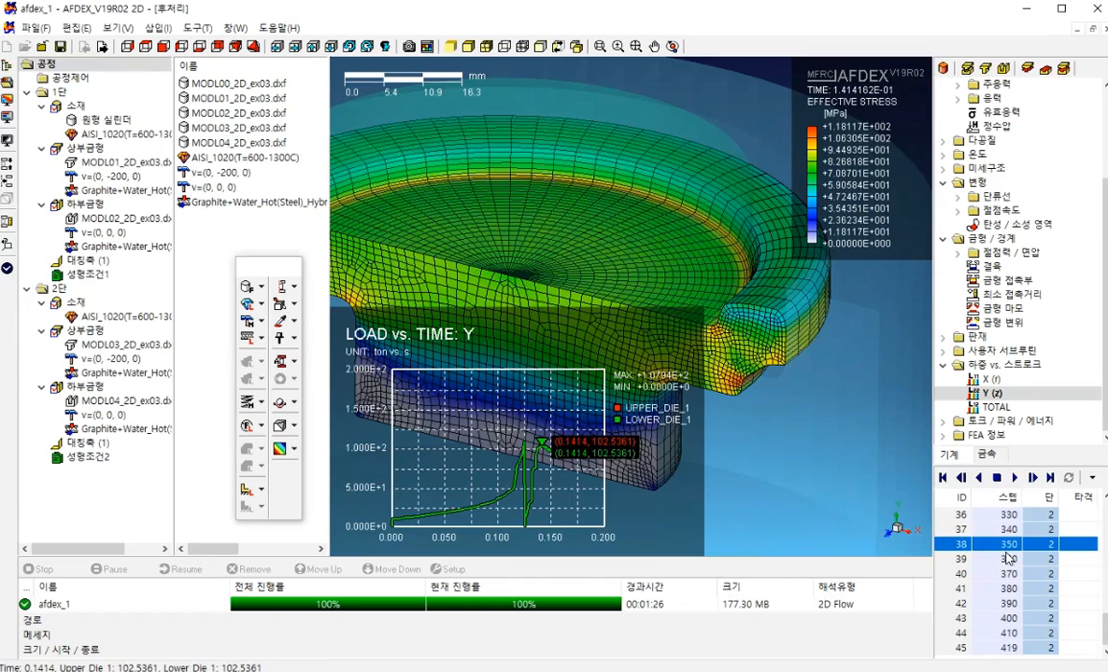
key("Up")
key("Up")
key("Up")
key("Up")
key("Up")
key("Up")
key("Up")
key("Up")
key("Up")
key("Up")
key("Up")
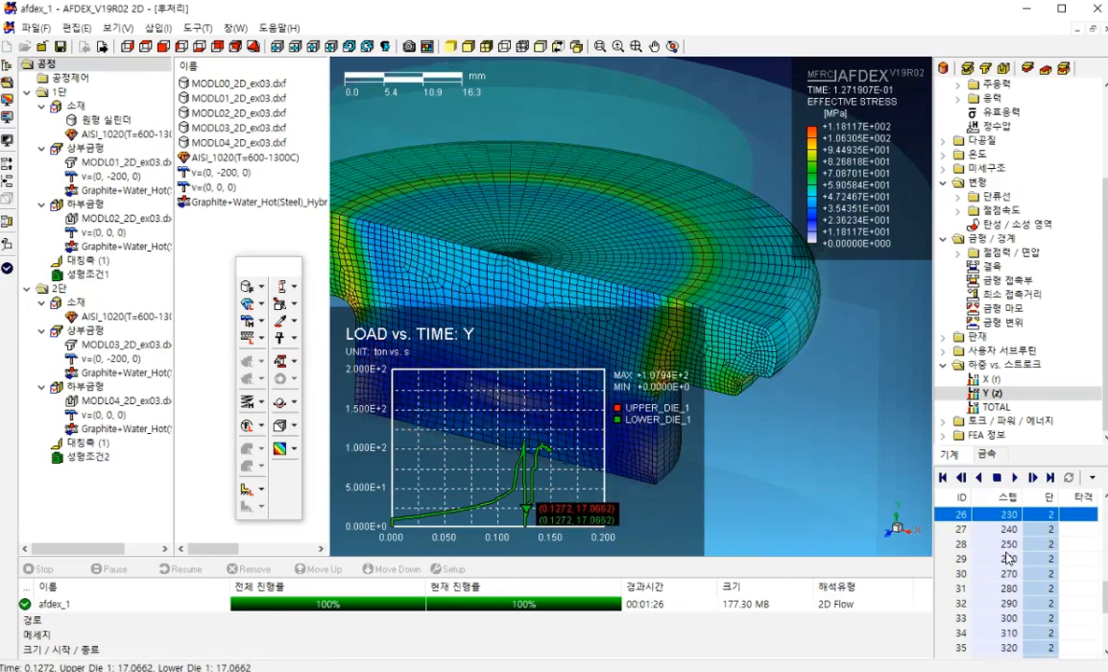
key("Up")
key("Up")
key("Up")
key("Up")
key("Up")
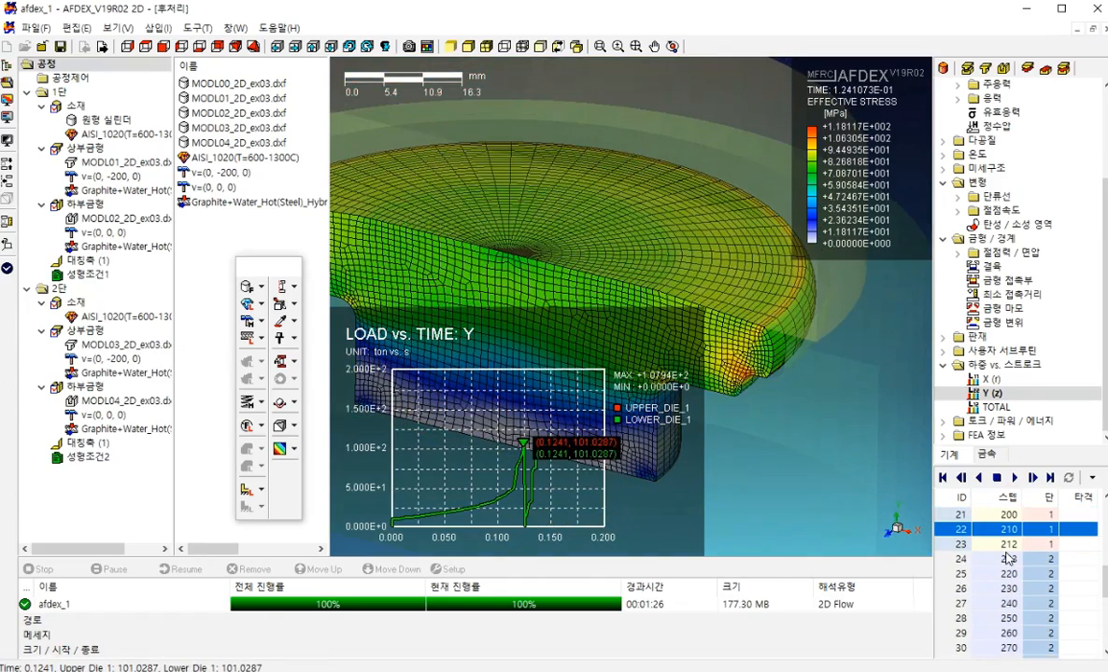
Step: Follow the Y load curve and effective stress forward from step 210 through the stage change to step 380
key("Down")
key("Down")
key("Down")
key("Down")
key("Down")
key("Down")
key("Down")
key("Down")
key("Down")
key("Down")
key("Down")
key("Down")
key("Down")
key("Down")
key("Down")
key("Down")
key("Down")
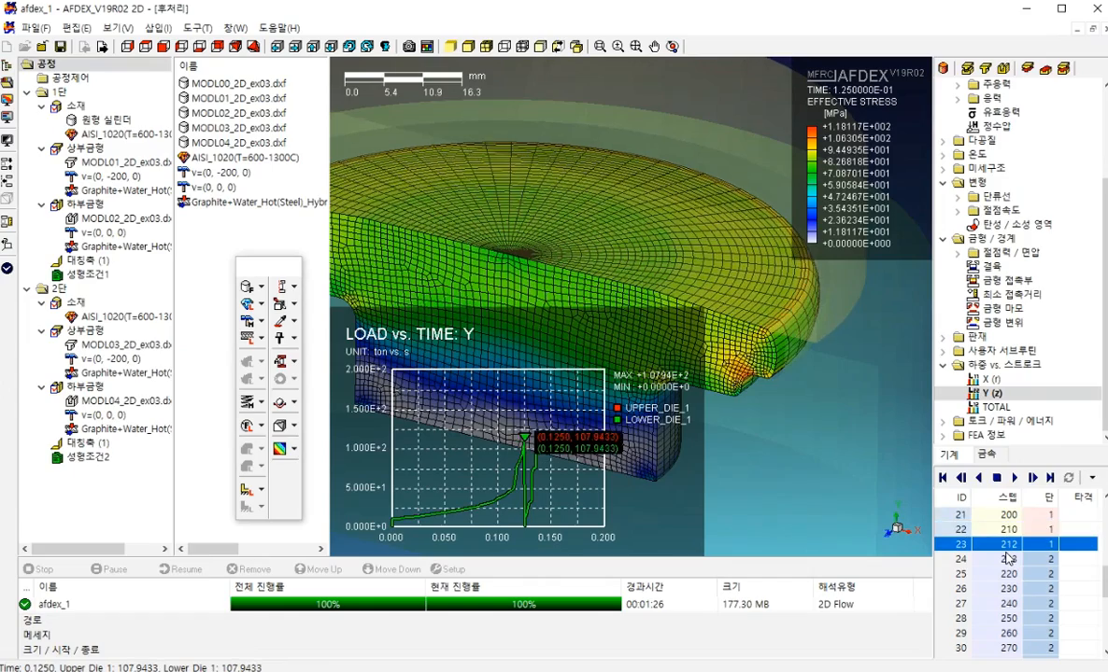
key("Down")
key("Down")
key("Down")
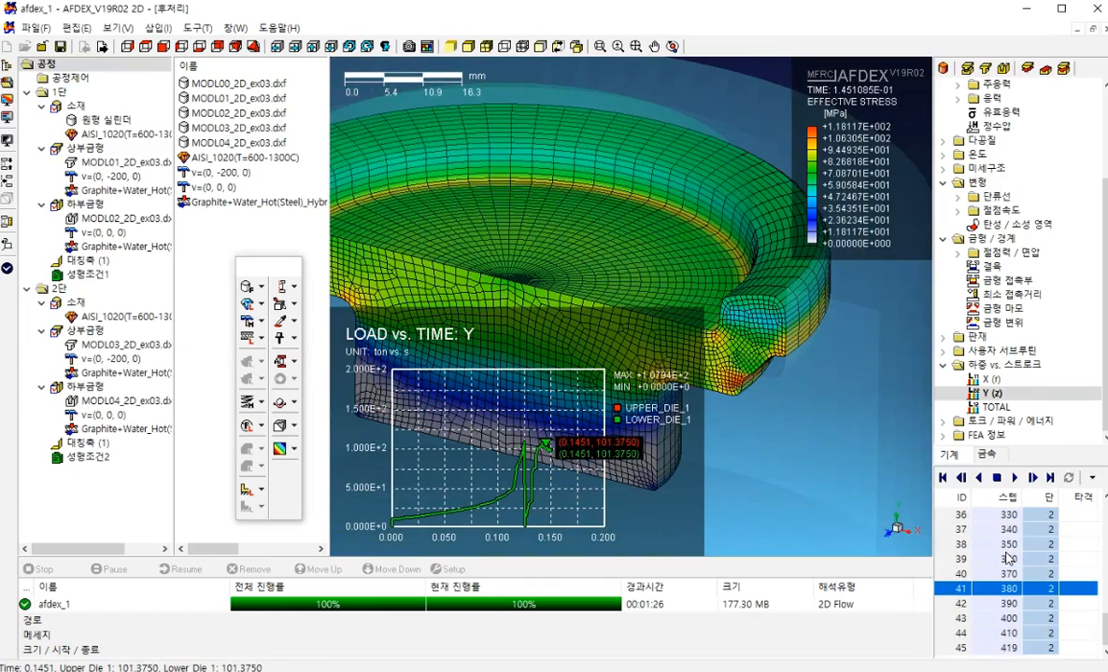
Step: Go back through the Y load and effective stress results from step 380 to step 340, ending on step 350
key("Up")
key("Up")
key("Up")
key("Up")
key("Up")
key("Up")
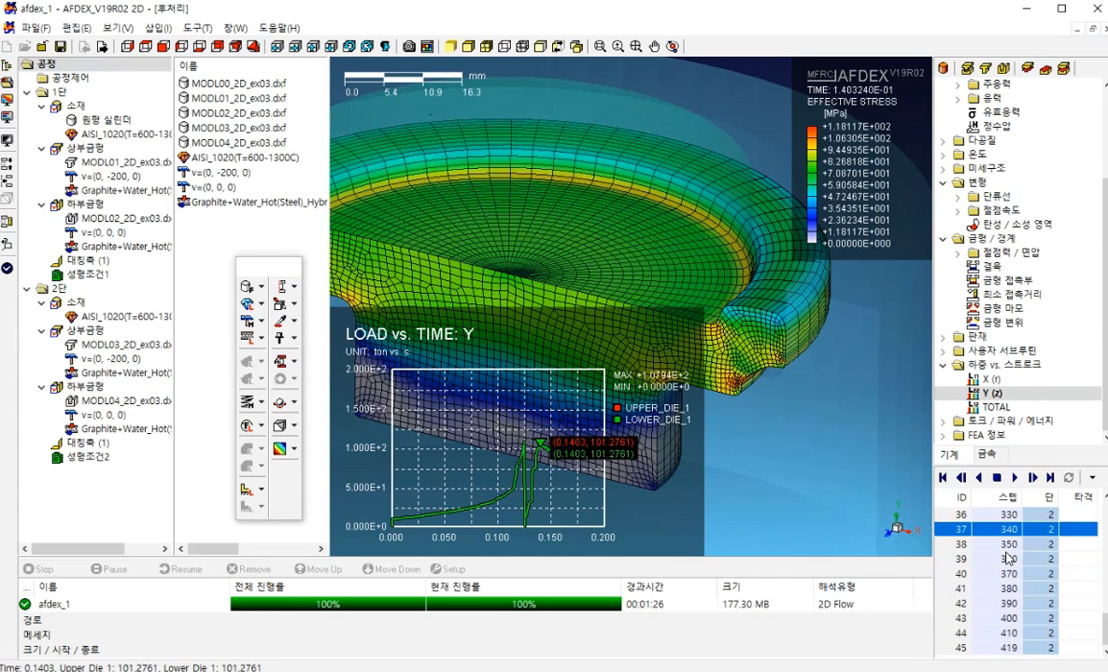
key("Down")
key("Down")
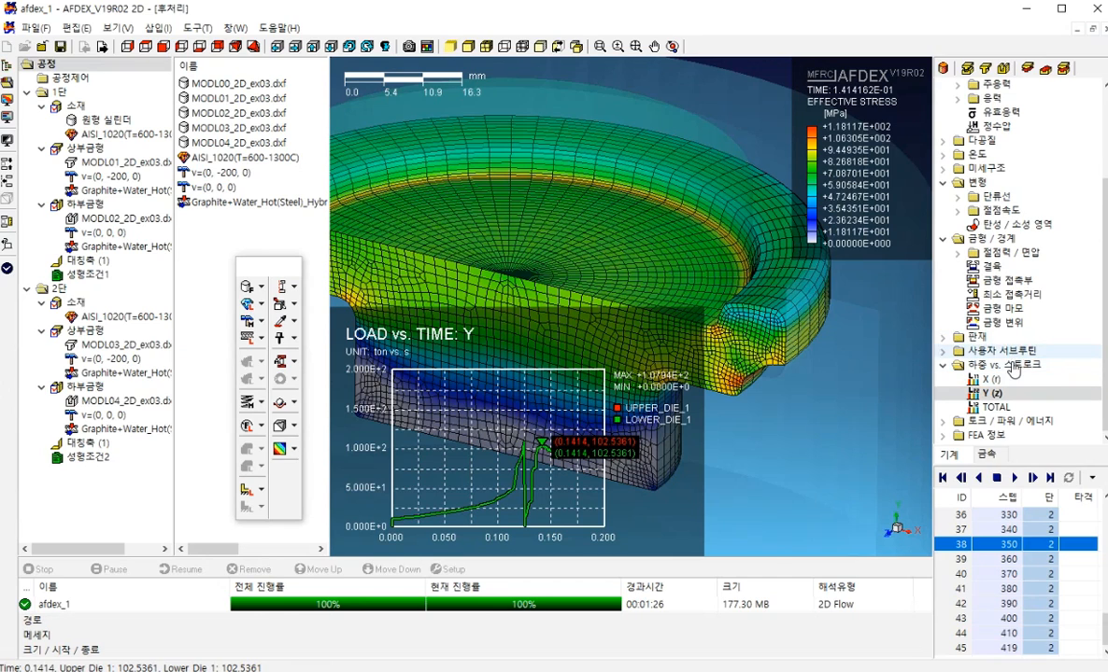
Step: Examine the available result types, including the user subroutine, porous, temperature and microstructure categories
left_click(943, 350)
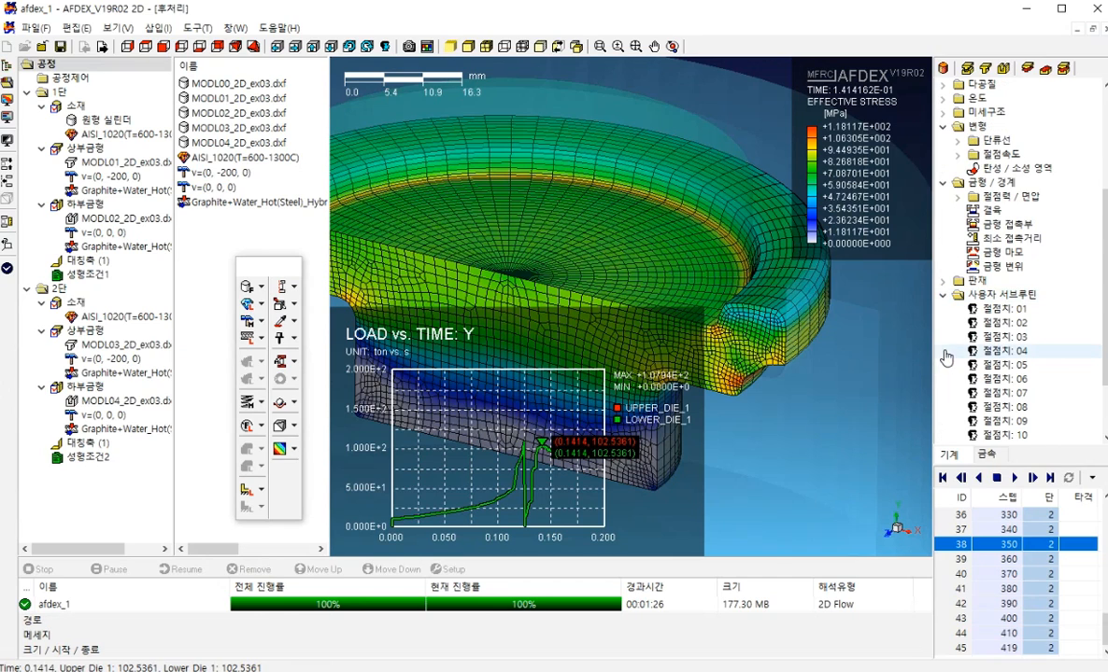
left_click(944, 297)
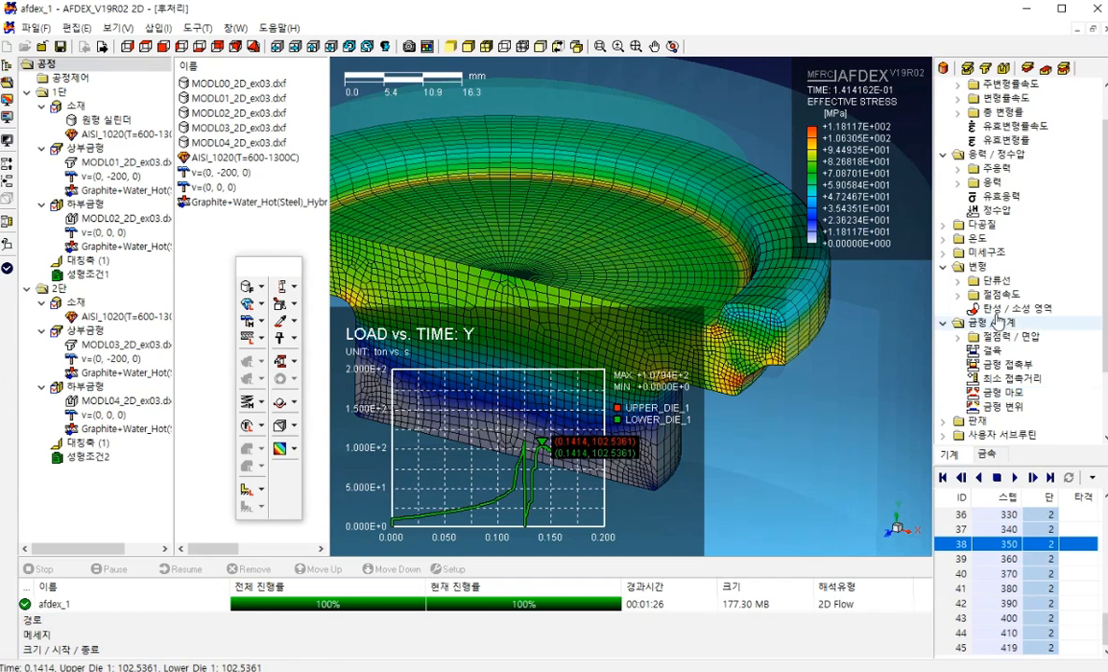
scroll(971, 322, "up", 1)
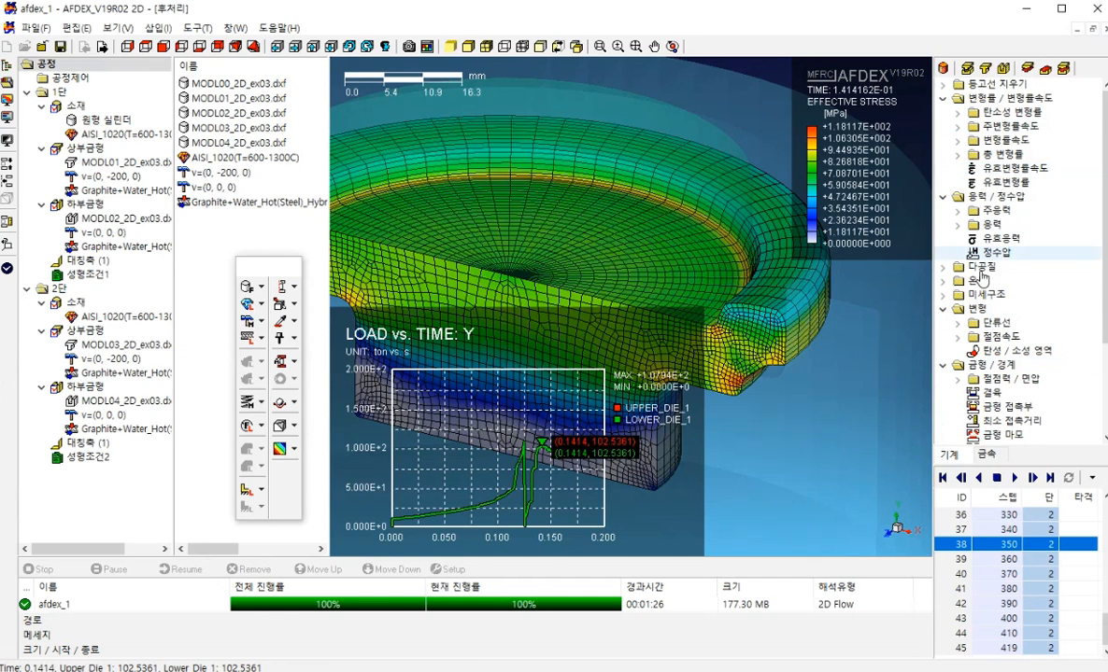
left_click(943, 295)
left_click(944, 281)
left_click(943, 268)
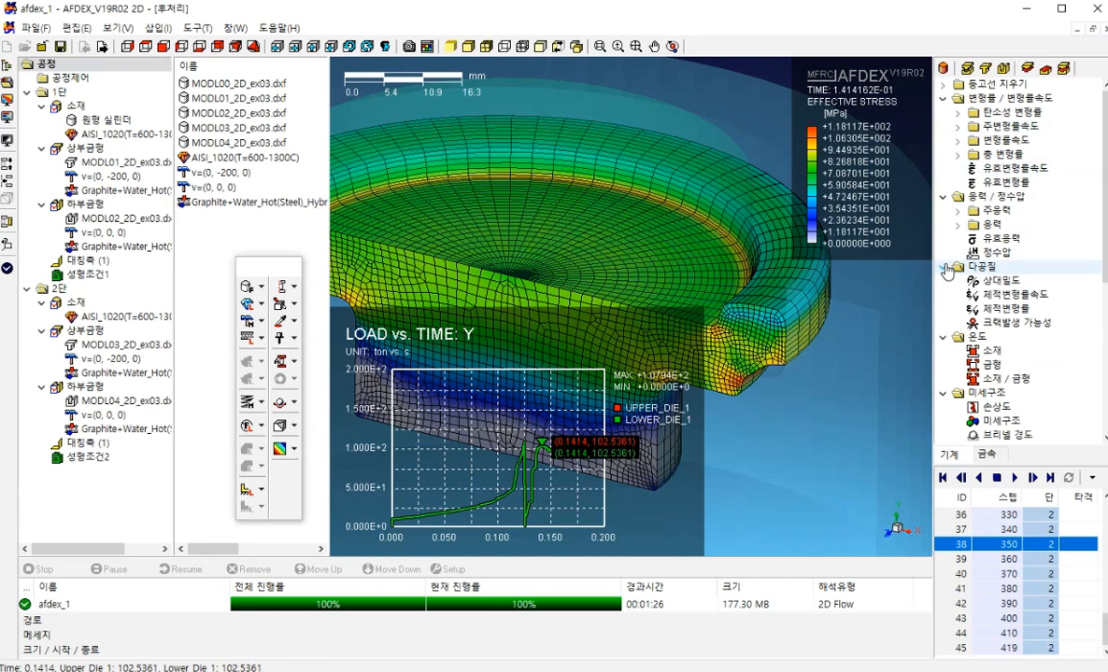
scroll(1018, 360, "down", 4)
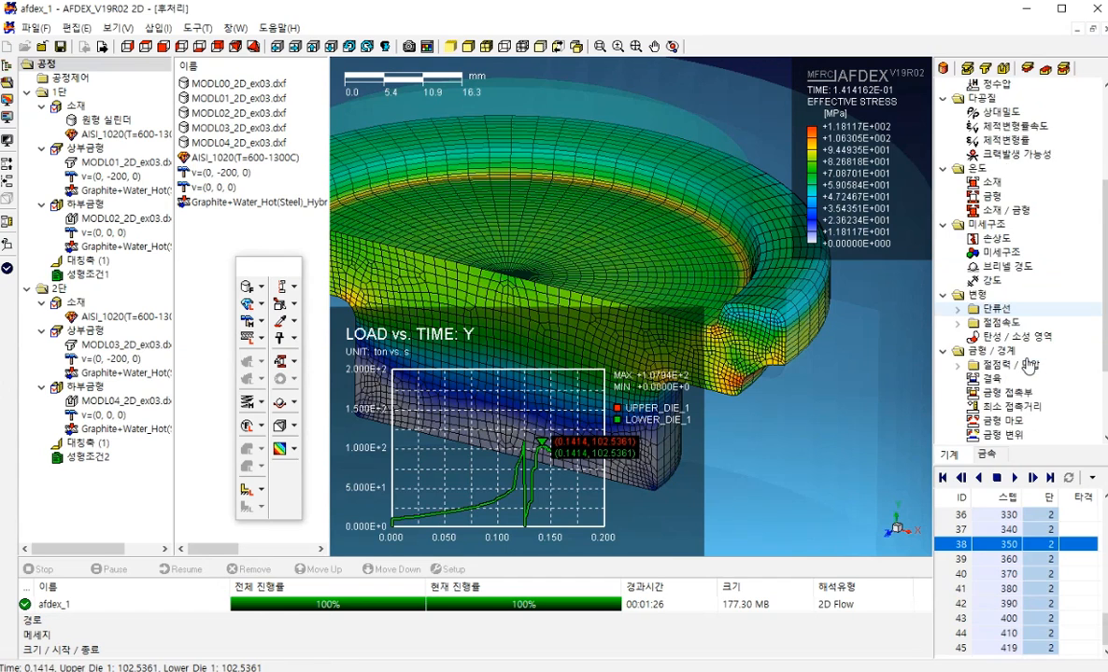
scroll(1027, 365, "down", 1)
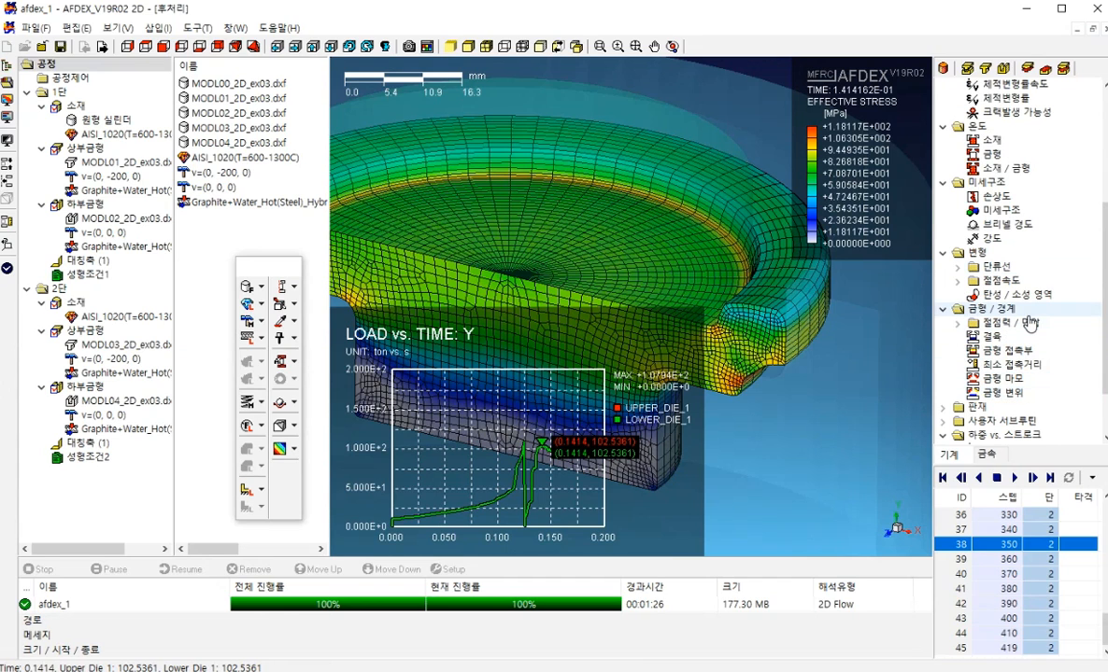
scroll(1027, 322, "up", 5)
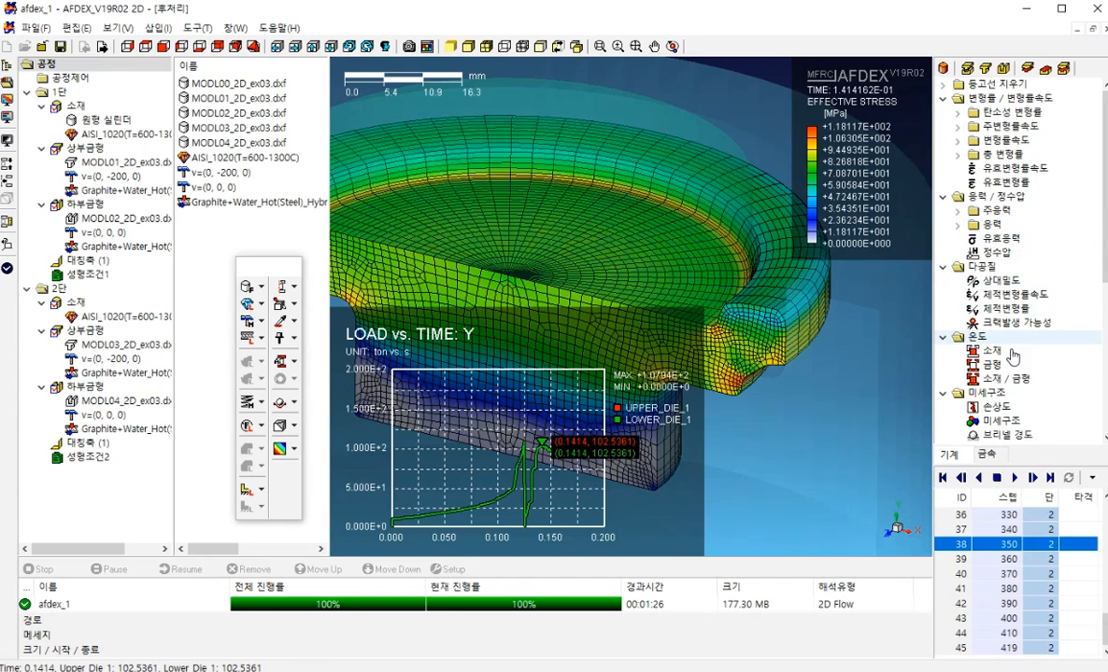
scroll(1018, 385, "down", 2)
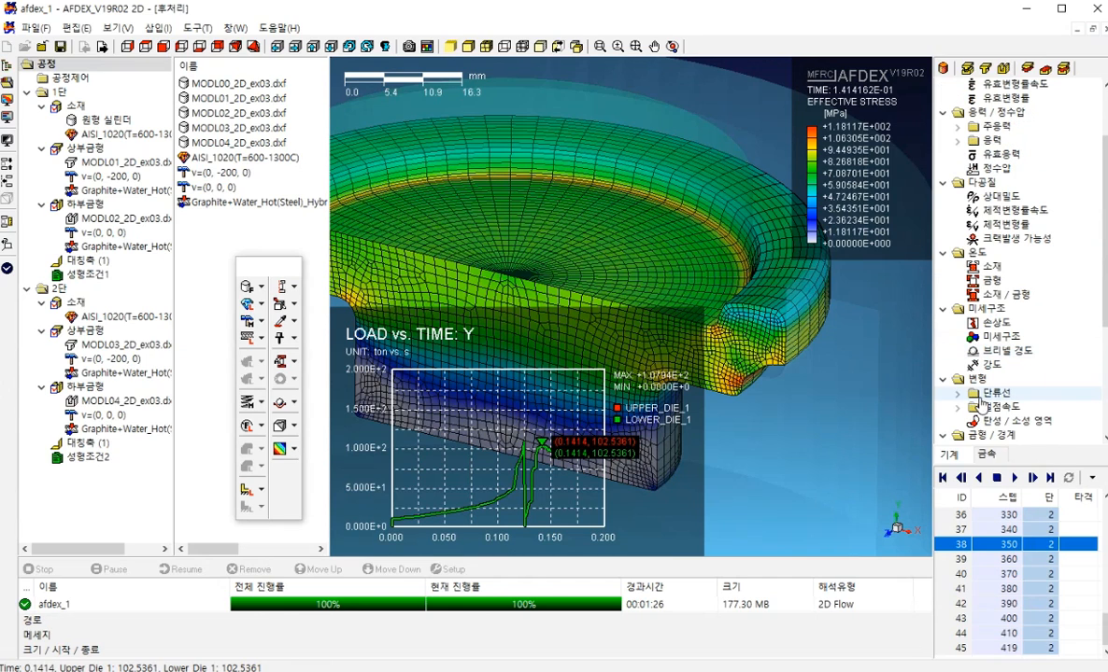
Step: Display the grain flow lines (단류선) on the cut section and go back through the results from step 419 to step 1
double_click(994, 395)
left_click(1015, 367)
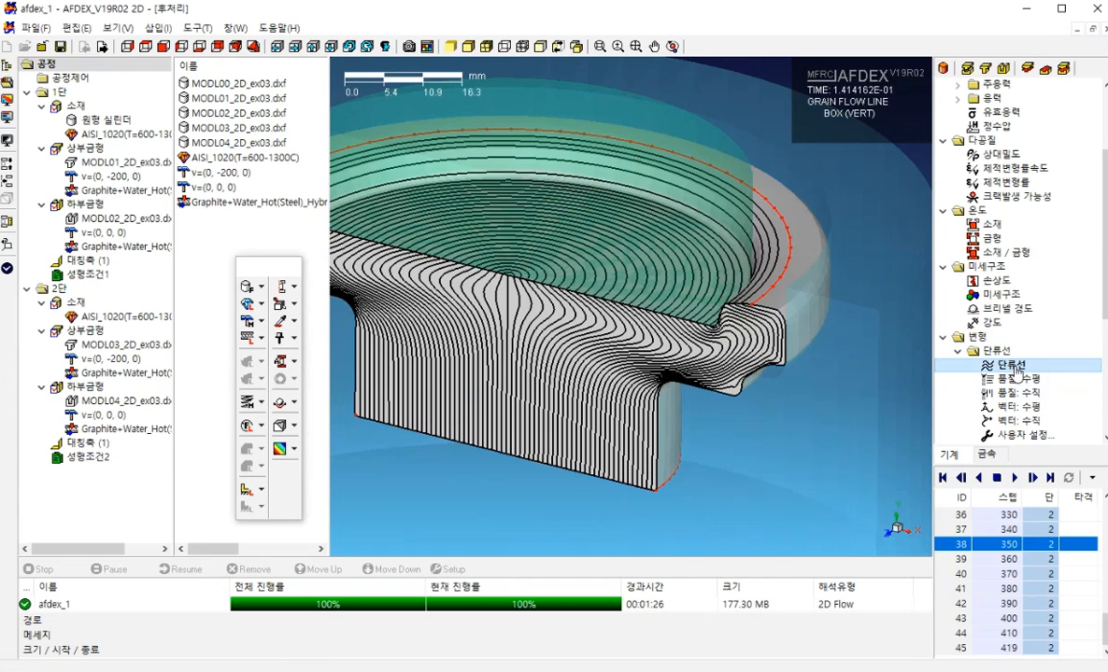
left_click(1011, 648)
key("Up")
key("Up")
key("Up")
key("Up")
key("Up")
key("Up")
key("Up")
key("Up")
key("Up")
key("Up")
key("Up")
key("Up")
key("Up")
key("Up")
key("Up")
key("Up")
key("Up")
key("Up")
key("Up")
key("Up")
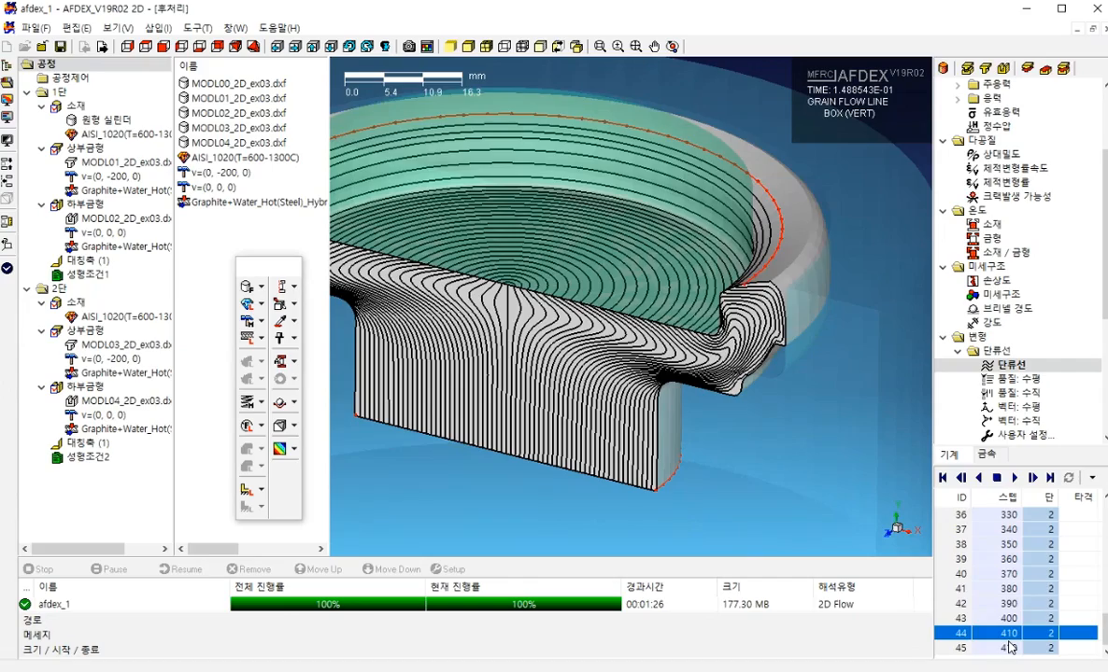
key("Up")
key("Up")
key("Up")
key("Up")
key("Up")
key("Up")
key("Up")
key("Up")
key("Up")
key("Up")
key("Up")
key("Up")
key("Up")
key("Up")
key("Up")
key("Up")
key("Up")
key("Up")
key("Up")
key("Up")
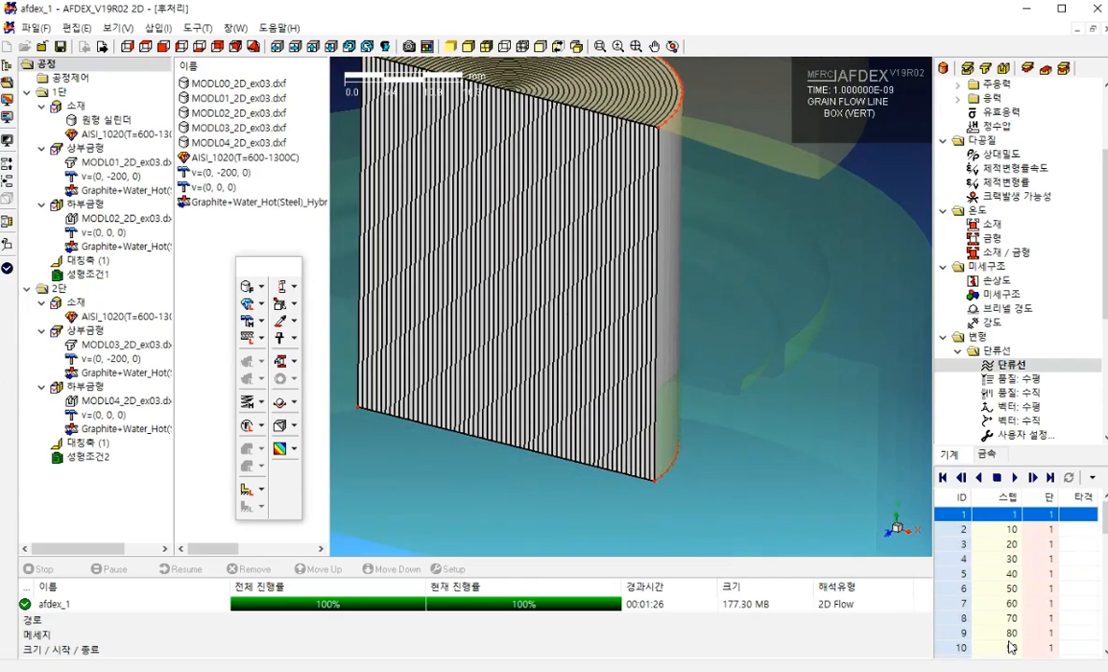
Step: Follow the grain flow lines forward from step 1 to step 419 and inspect them closely around the outer flange and stem corner
key("Down")
key("Down")
key("Down")
key("Down")
key("Down")
key("Down")
key("Down")
key("Down")
key("Down")
key("Down")
key("Down")
key("Down")
key("Down")
key("Down")
key("Down")
key("Down")
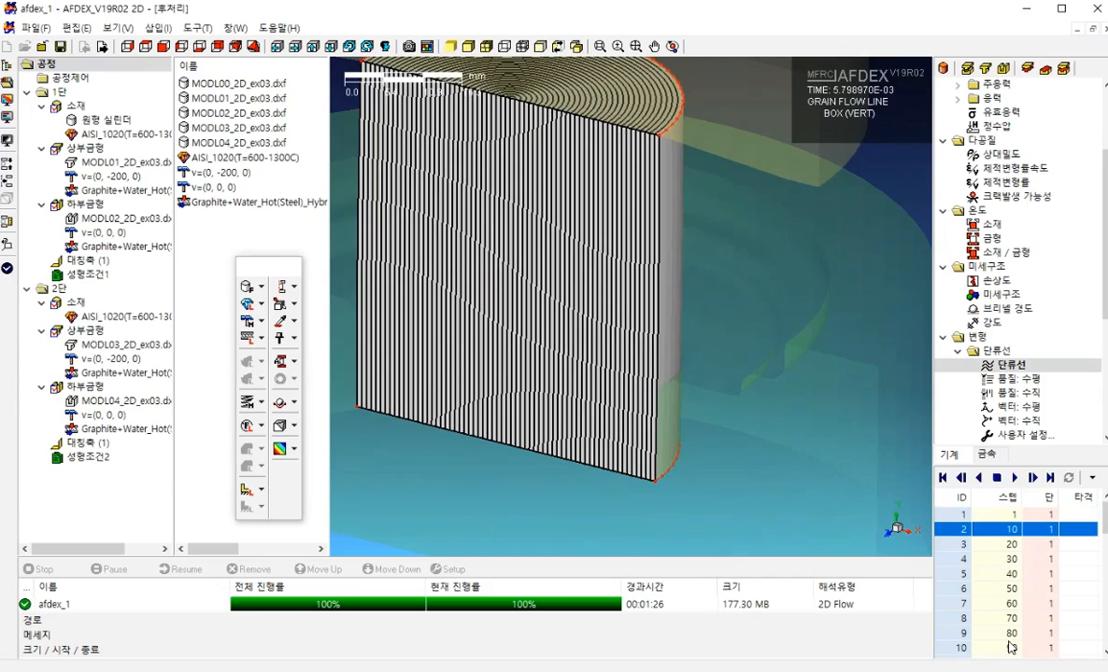
key("Down")
key("Down")
key("Down")
key("Down")
key("Down")
key("Down")
key("Down")
key("Down")
key("Down")
key("Down")
key("Down")
key("Down")
key("Down")
key("Down")
key("Down")
key("Down")
key("Down")
key("Down")
key("Down")
key("Down")
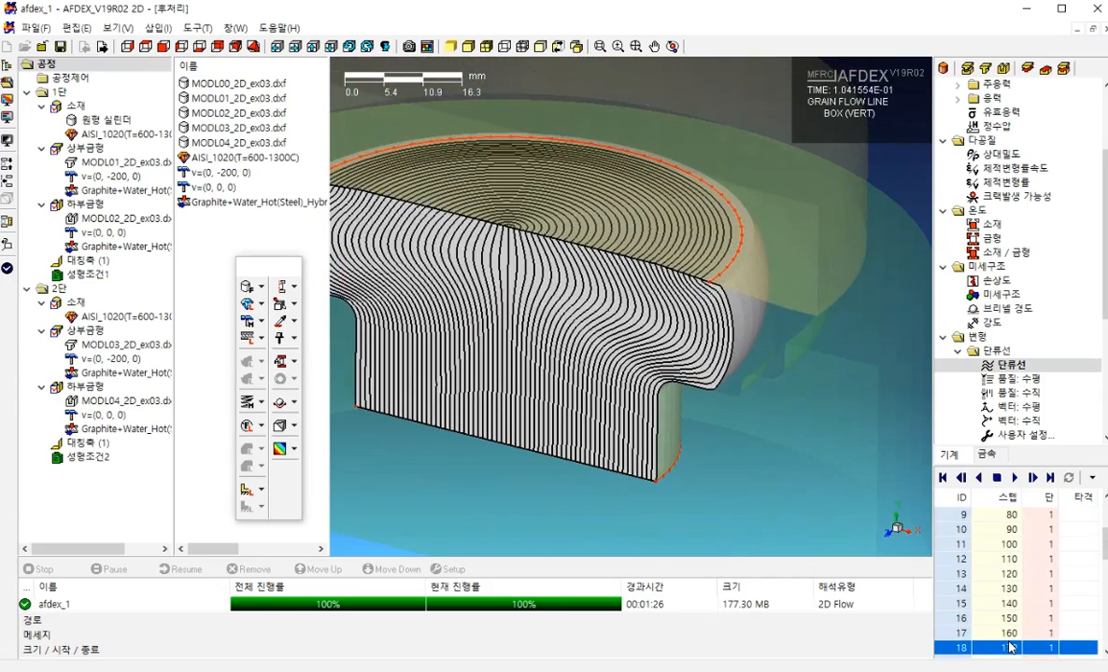
key("Down")
key("Down")
key("Down")
key("Down")
key("Down")
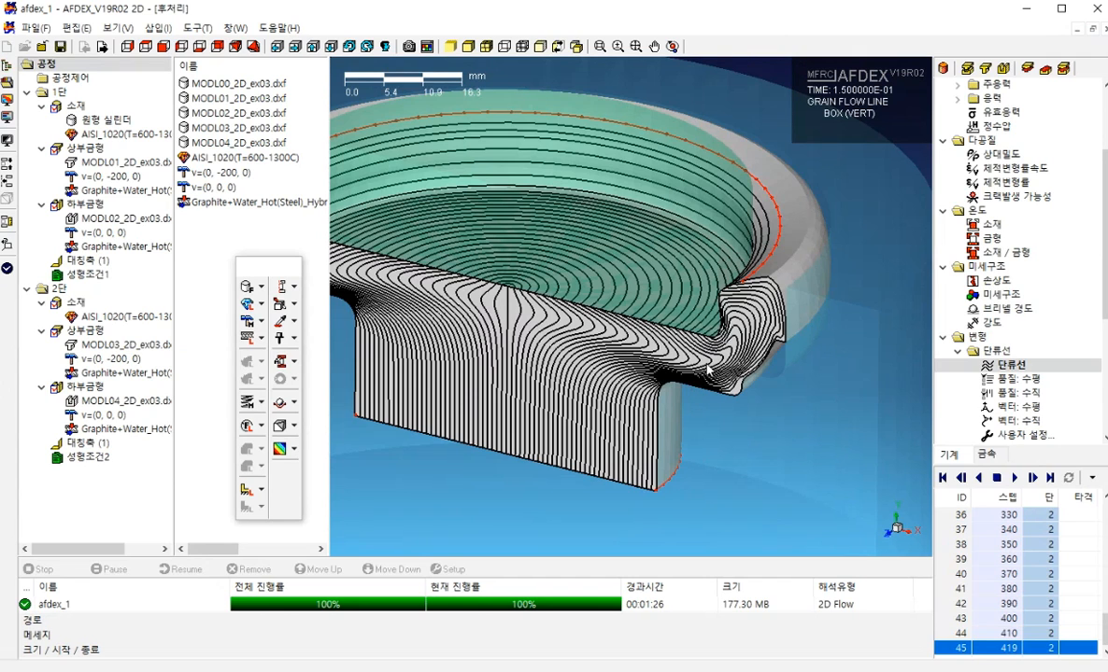
scroll(707, 370, "up", 5)
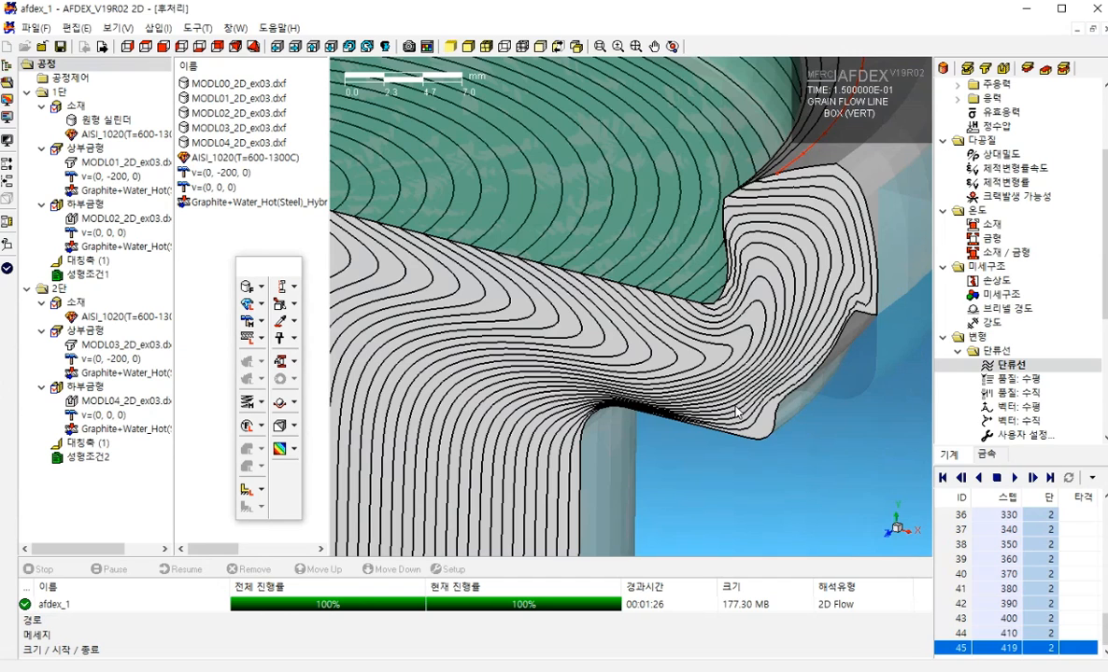
scroll(636, 417, "up", 2)
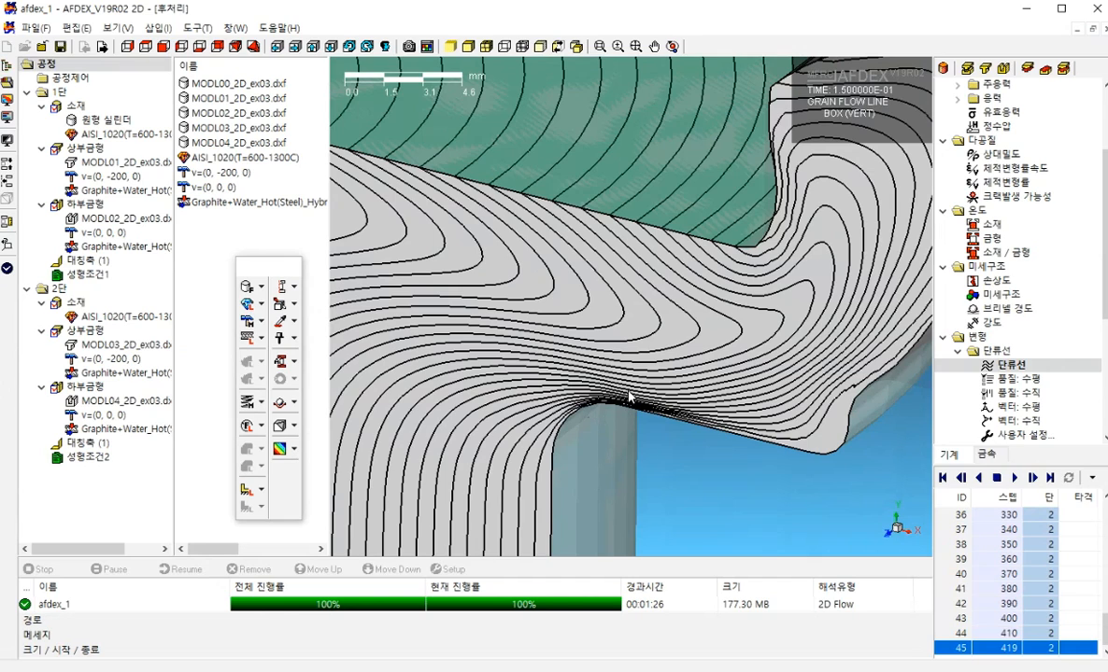
scroll(654, 384, "down", 1)
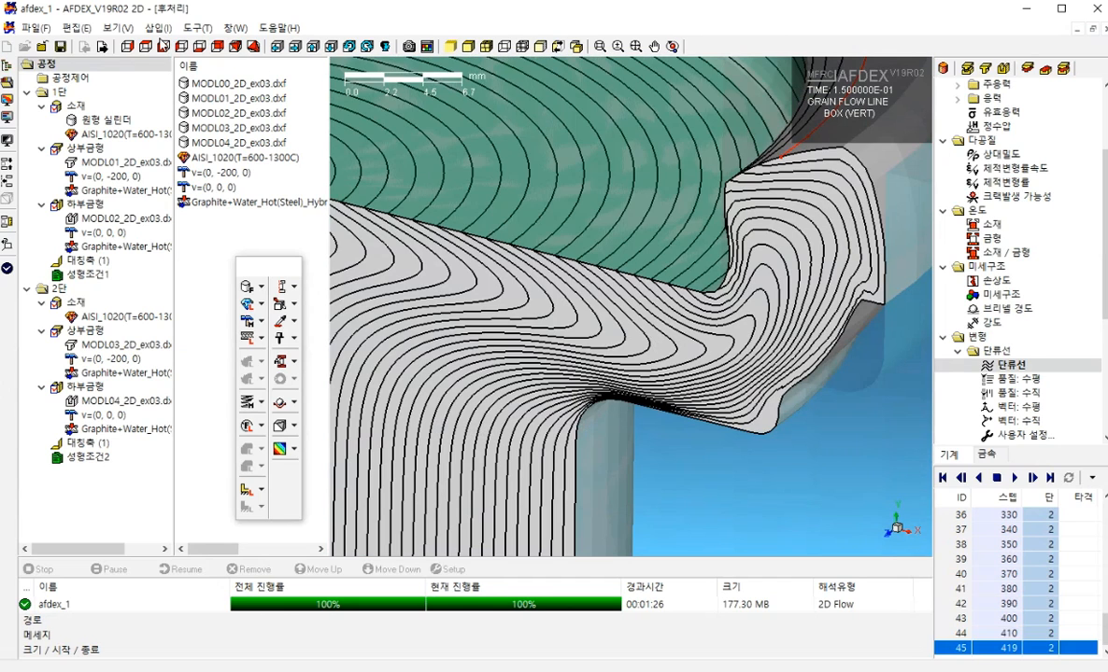
left_click(274, 29)
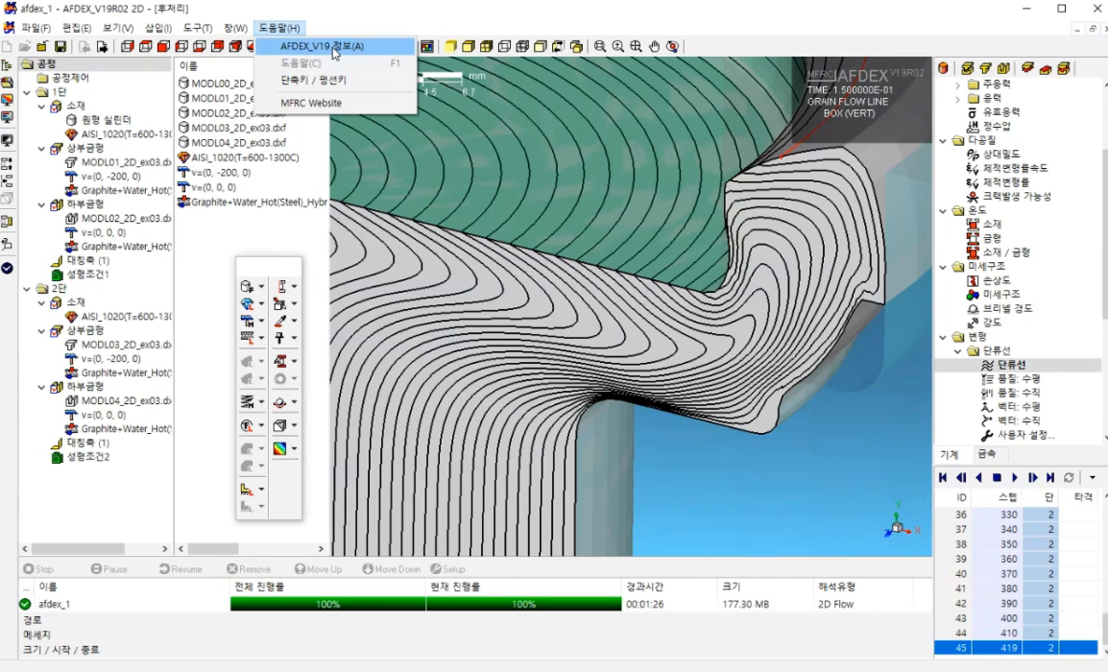
mouse_move(197, 28)
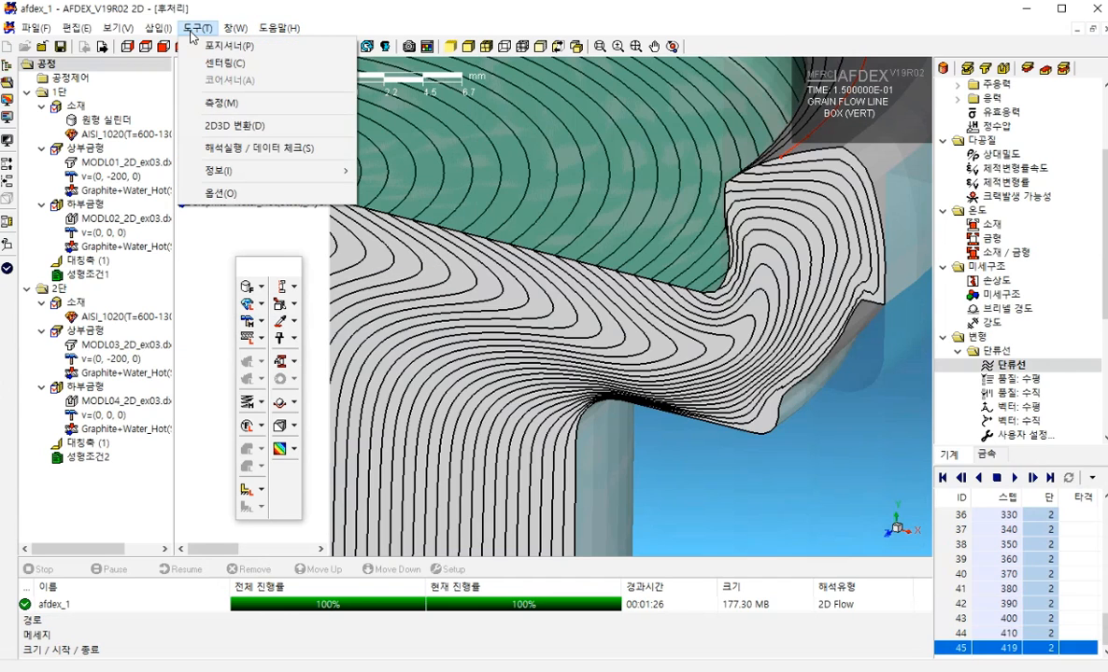
left_click(484, 380)
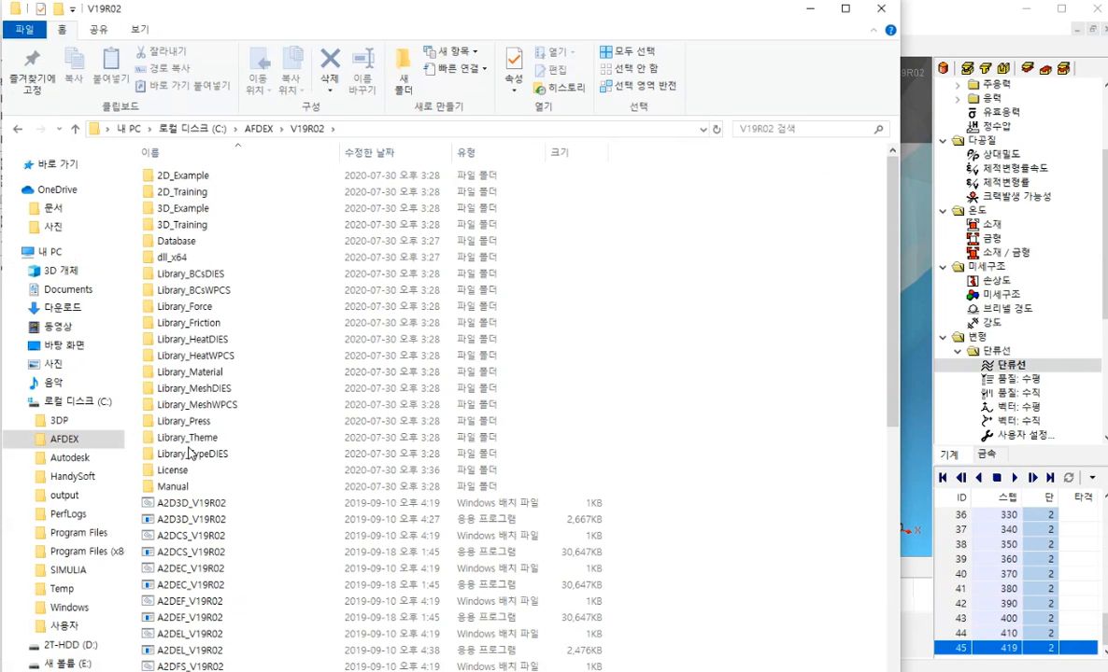
Step: In File Explorer, open the V19R02 Manual folder, skim the AFDEX_User_Manual_KOR document and close it
left_click(155, 486)
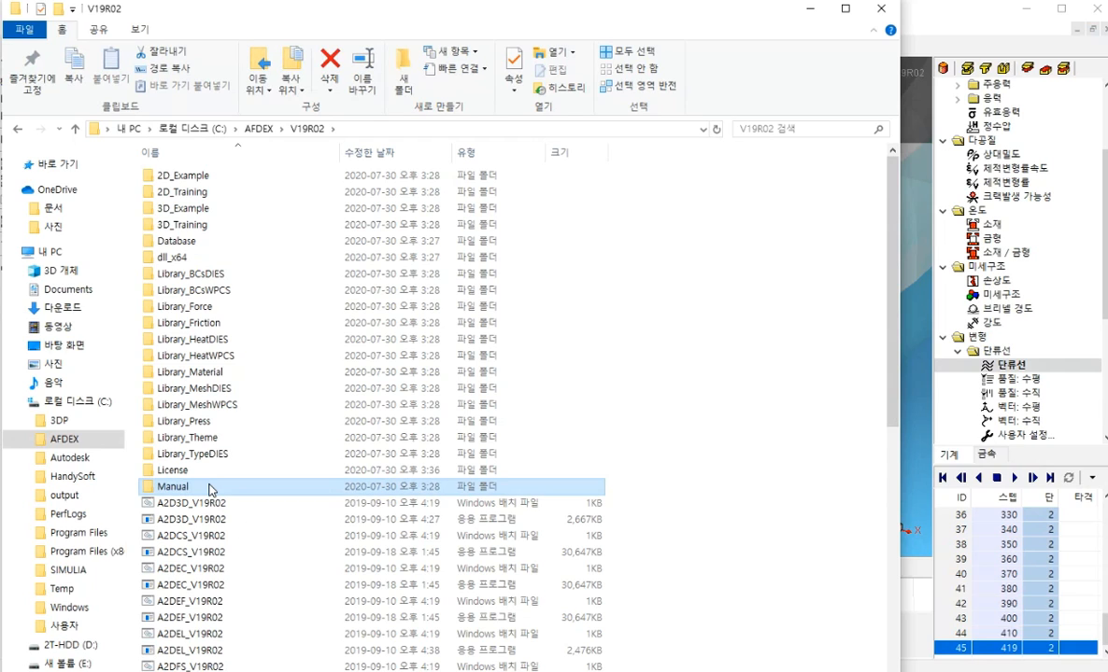
double_click(210, 490)
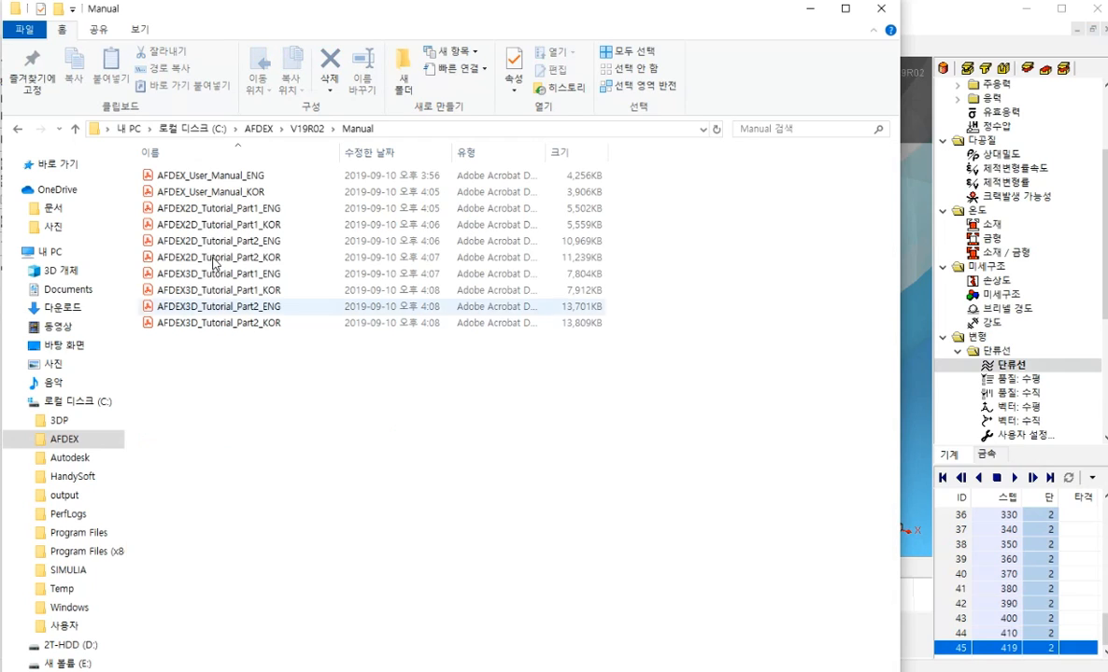
double_click(236, 193)
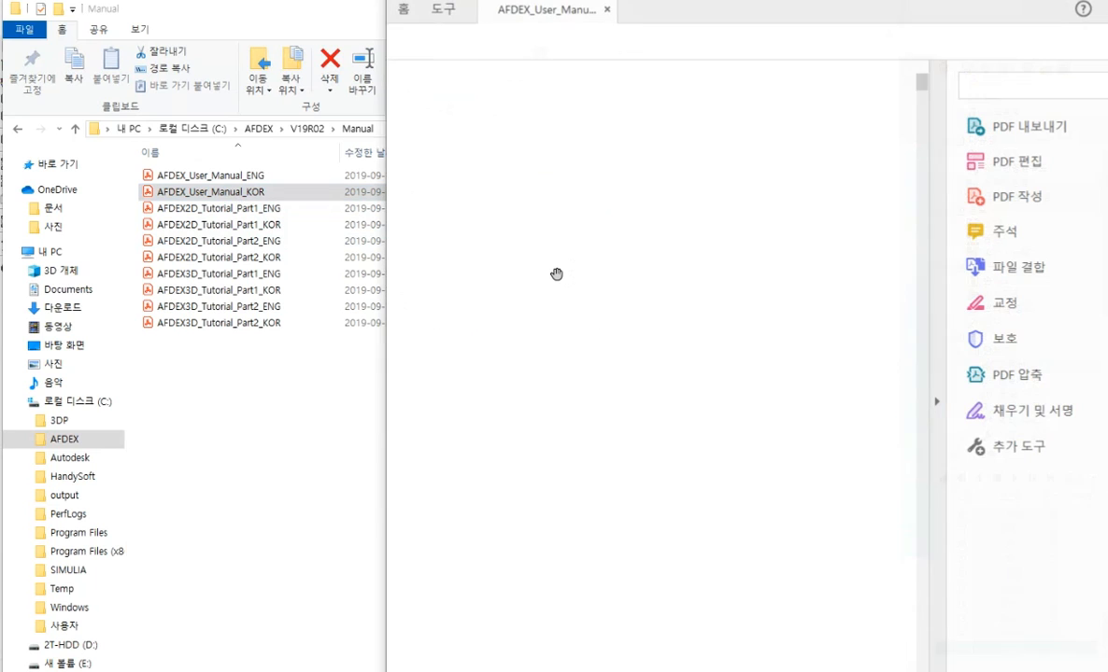
scroll(782, 297, "down", 3)
left_click_drag(922, 89, 927, 396)
left_click(1105, 3)
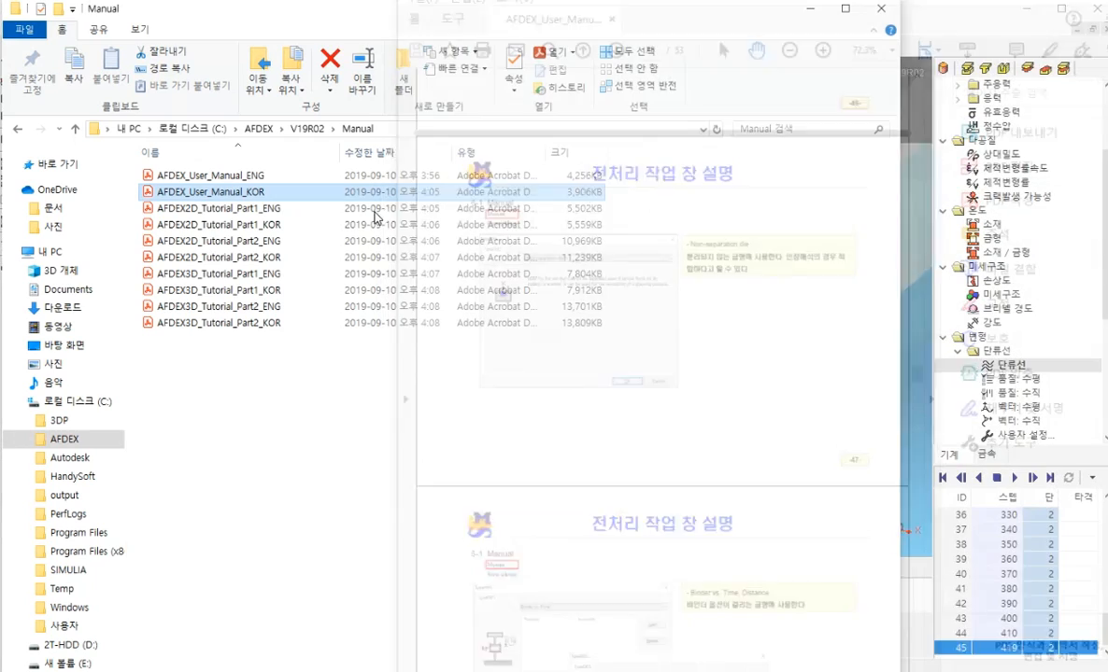
Step: Skim the AFDEX2D_Tutorial_Part1_KOR document through its example pages and close it
double_click(266, 224)
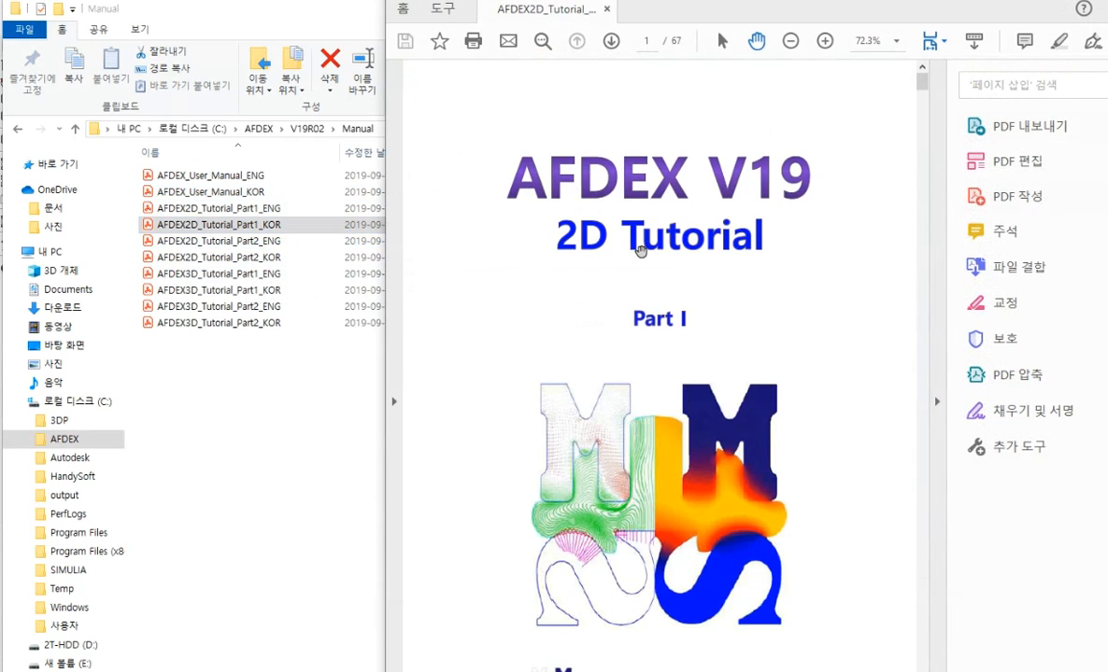
left_click_drag(921, 80, 910, 594)
left_click(1104, 2)
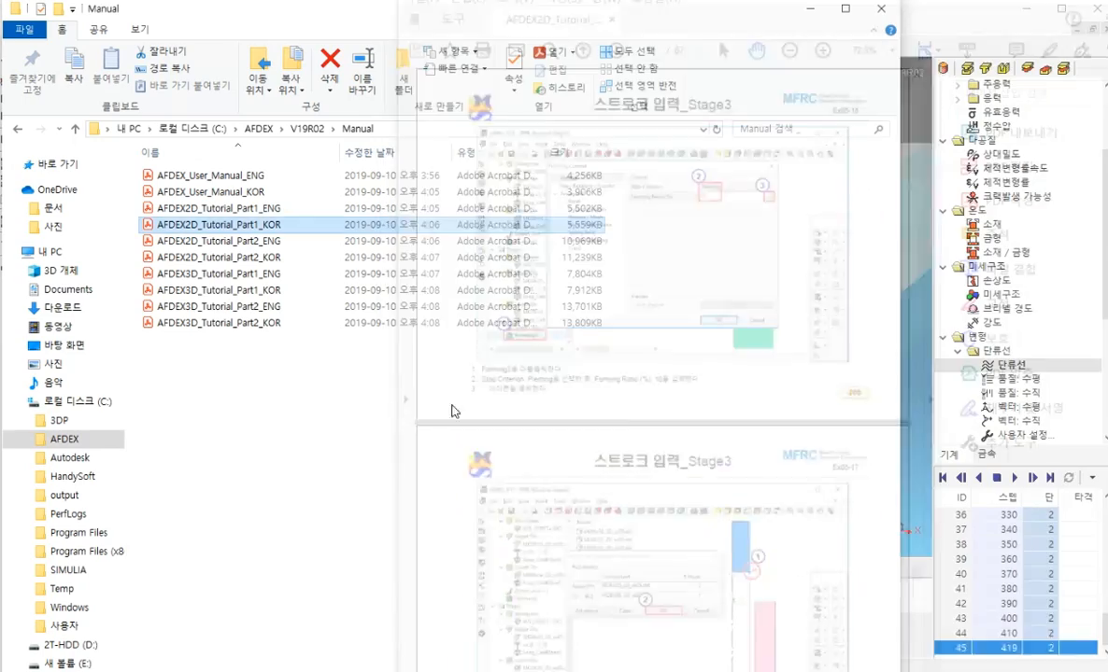
Step: Look into the 2D_Example and 2D_Training folders under V19R02, and return to AFDEX
key("BackSpace")
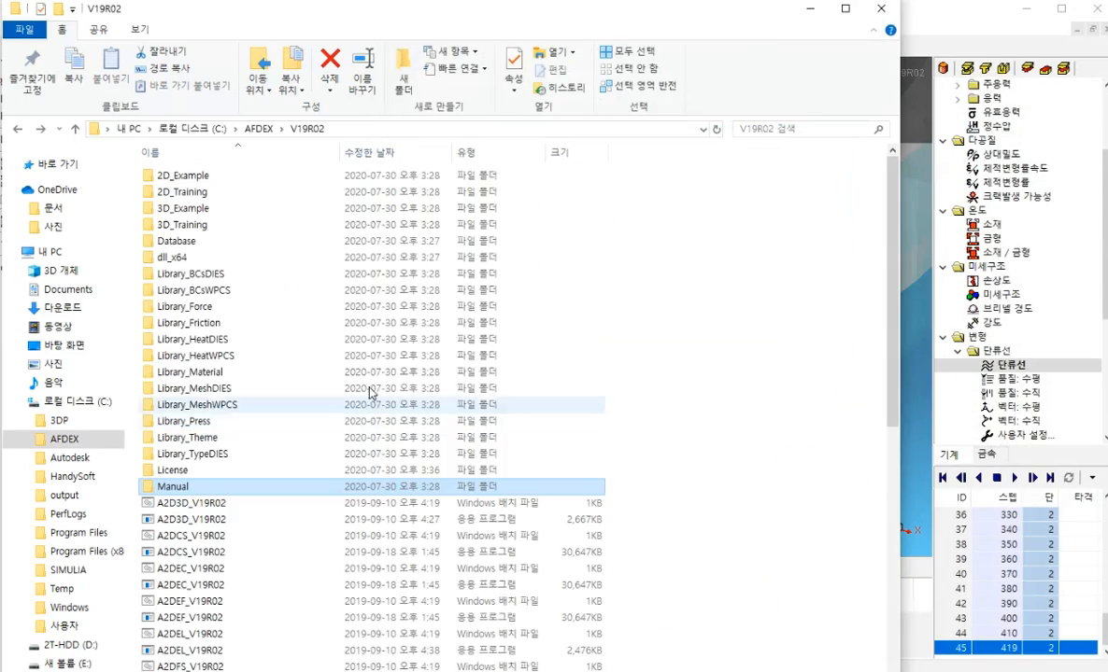
double_click(205, 178)
key("BackSpace")
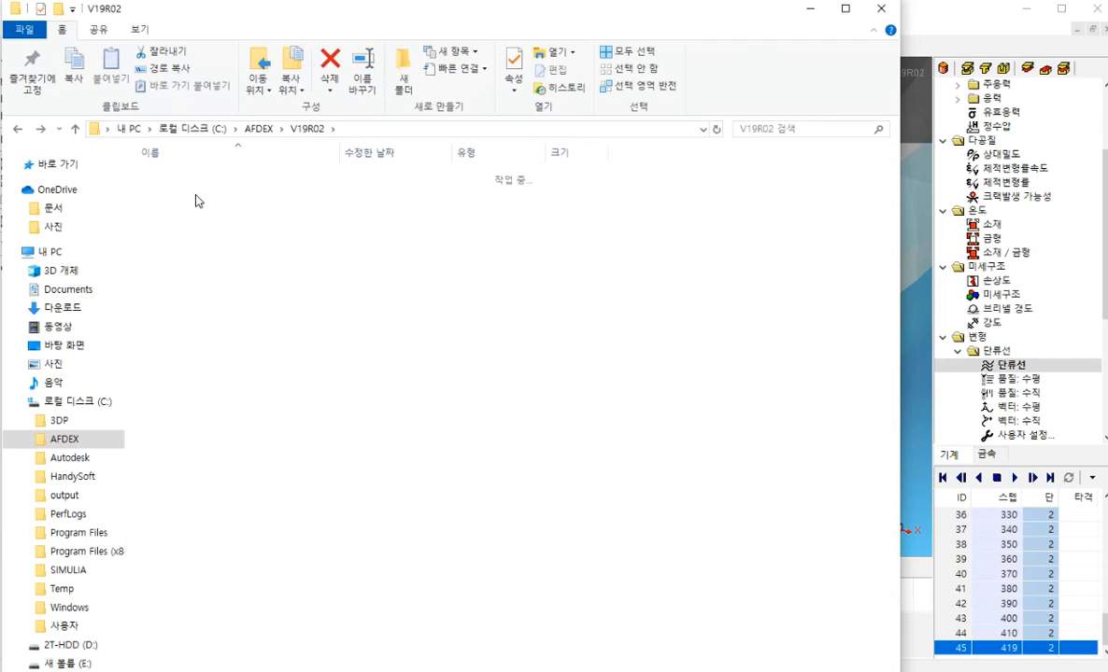
double_click(210, 191)
key("BackSpace")
left_click(810, 11)
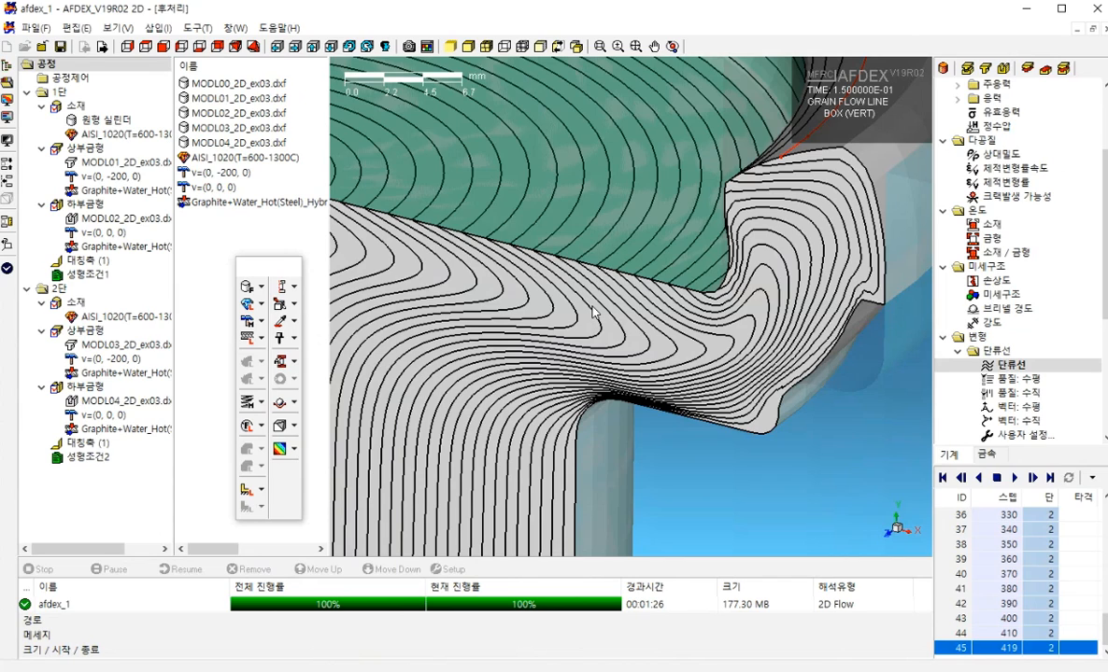